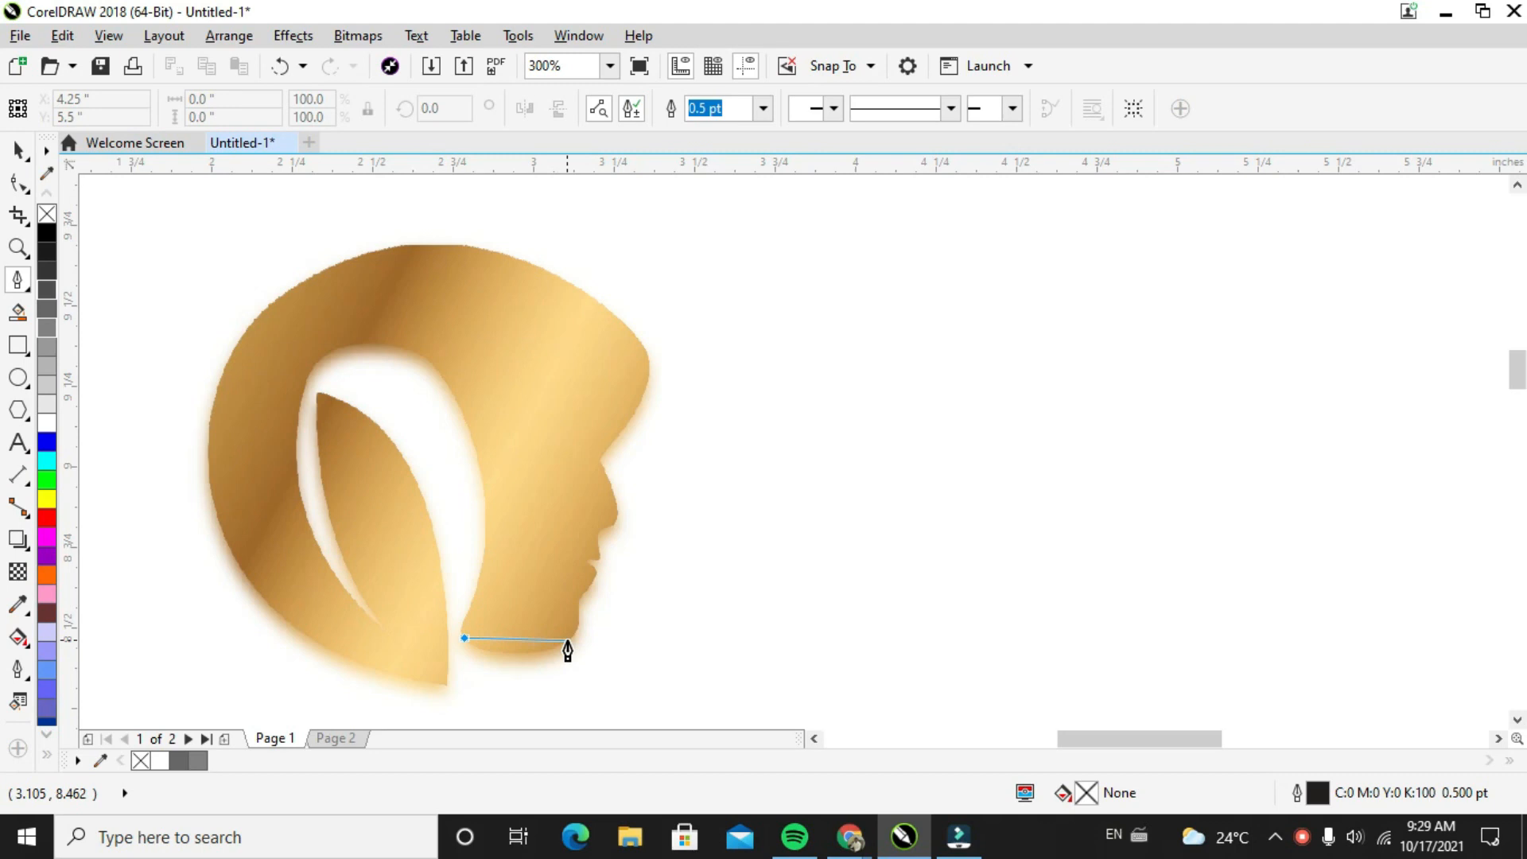
Trace the face profile with straight Bézier segments from the base of the jaw past lips and nose up to the forehead
left_click(567, 640)
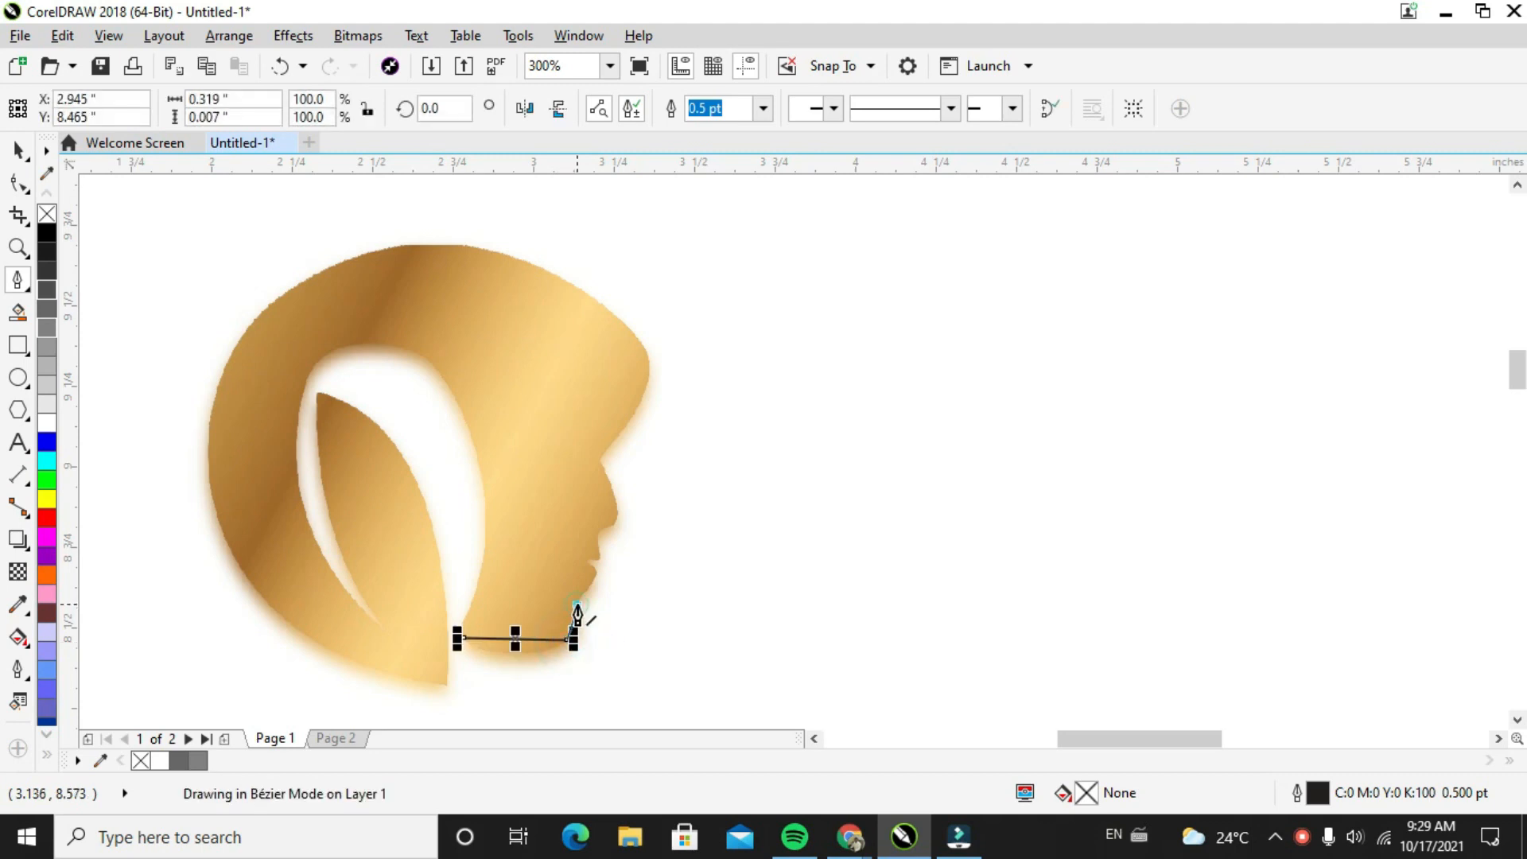
left_click(578, 605)
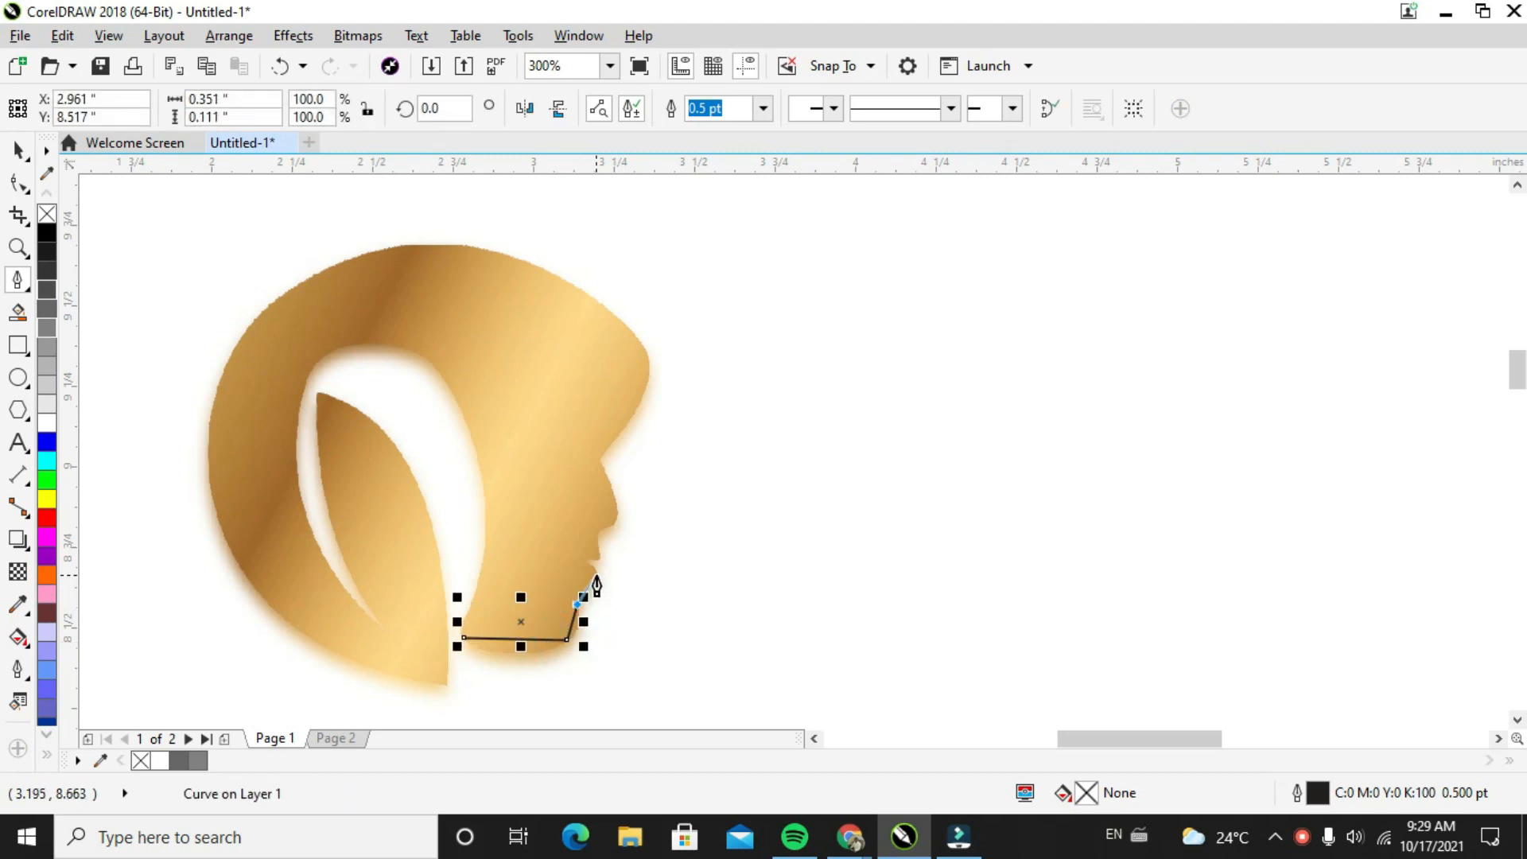
left_click(596, 574)
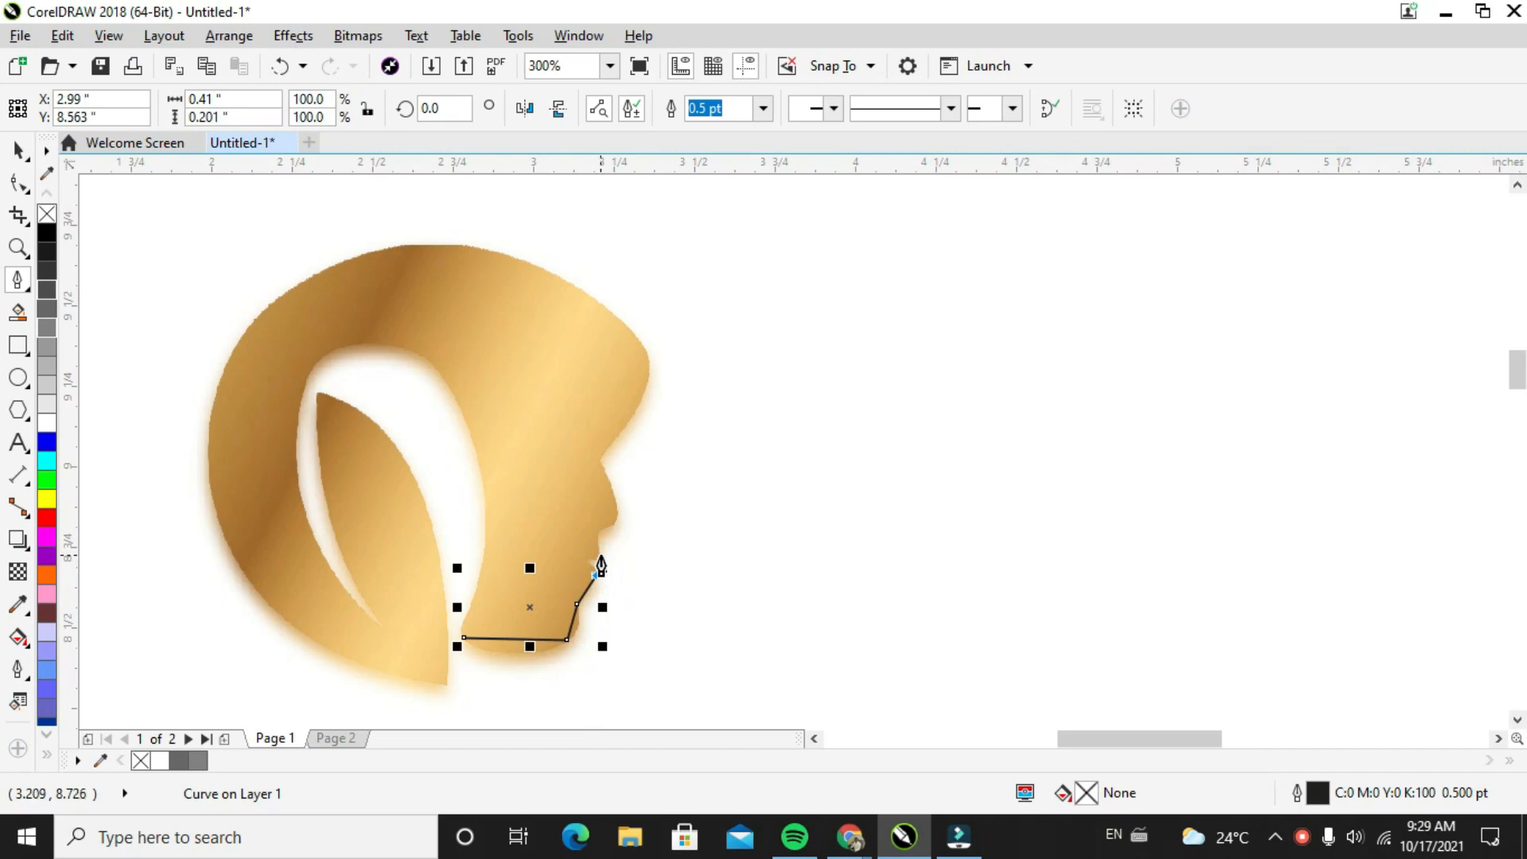
left_click(599, 549)
left_click_drag(598, 532, 647, 351)
left_click(650, 350)
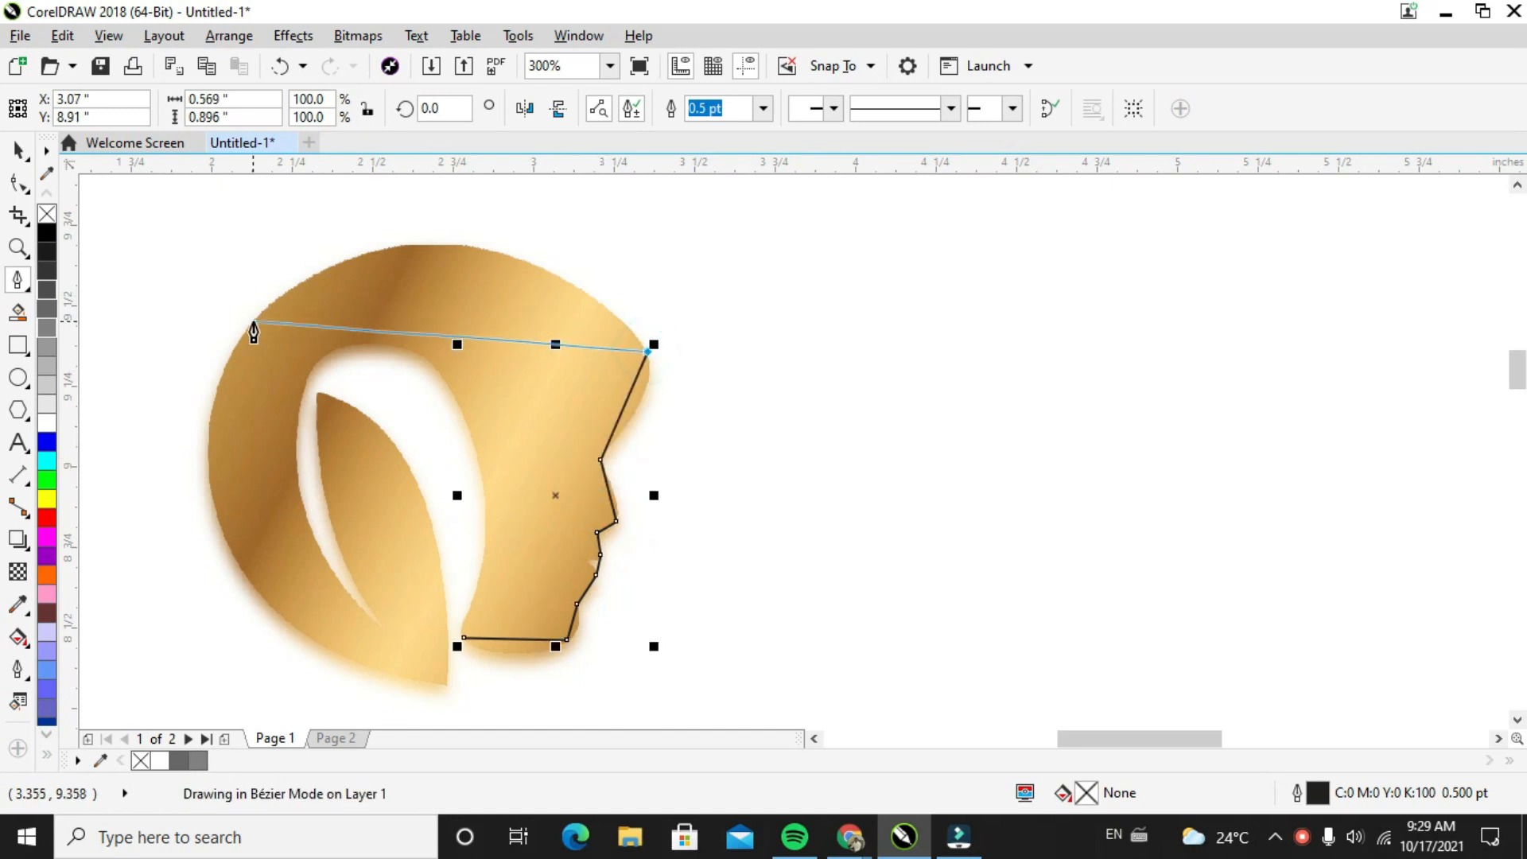
Continue the outline with straight segments across to the back of the head, down to the bottom tip and up the inner hair edge
left_click(212, 402)
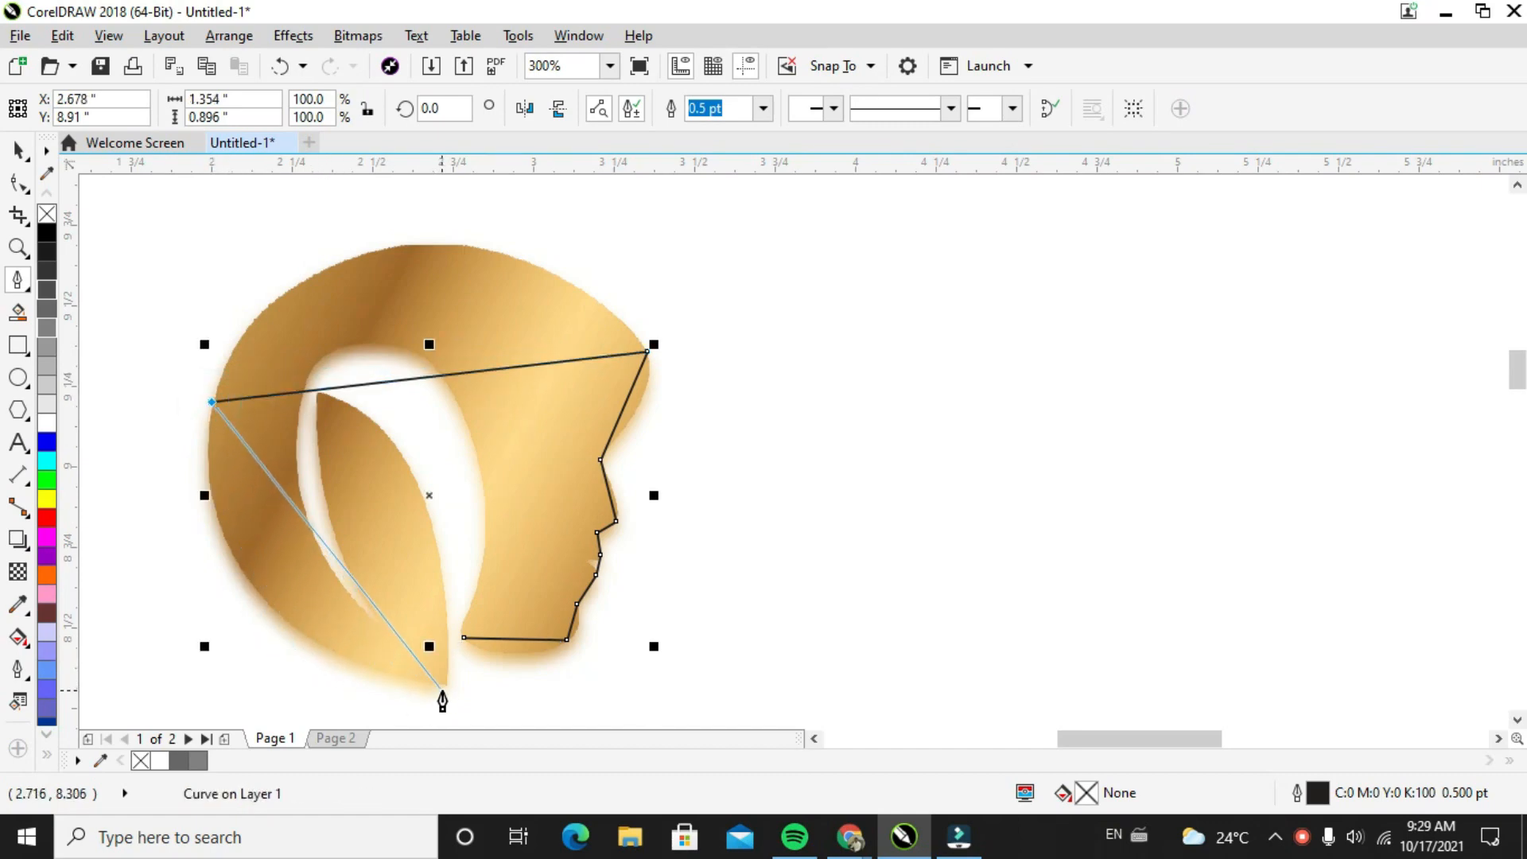
left_click(303, 639)
left_click(425, 677)
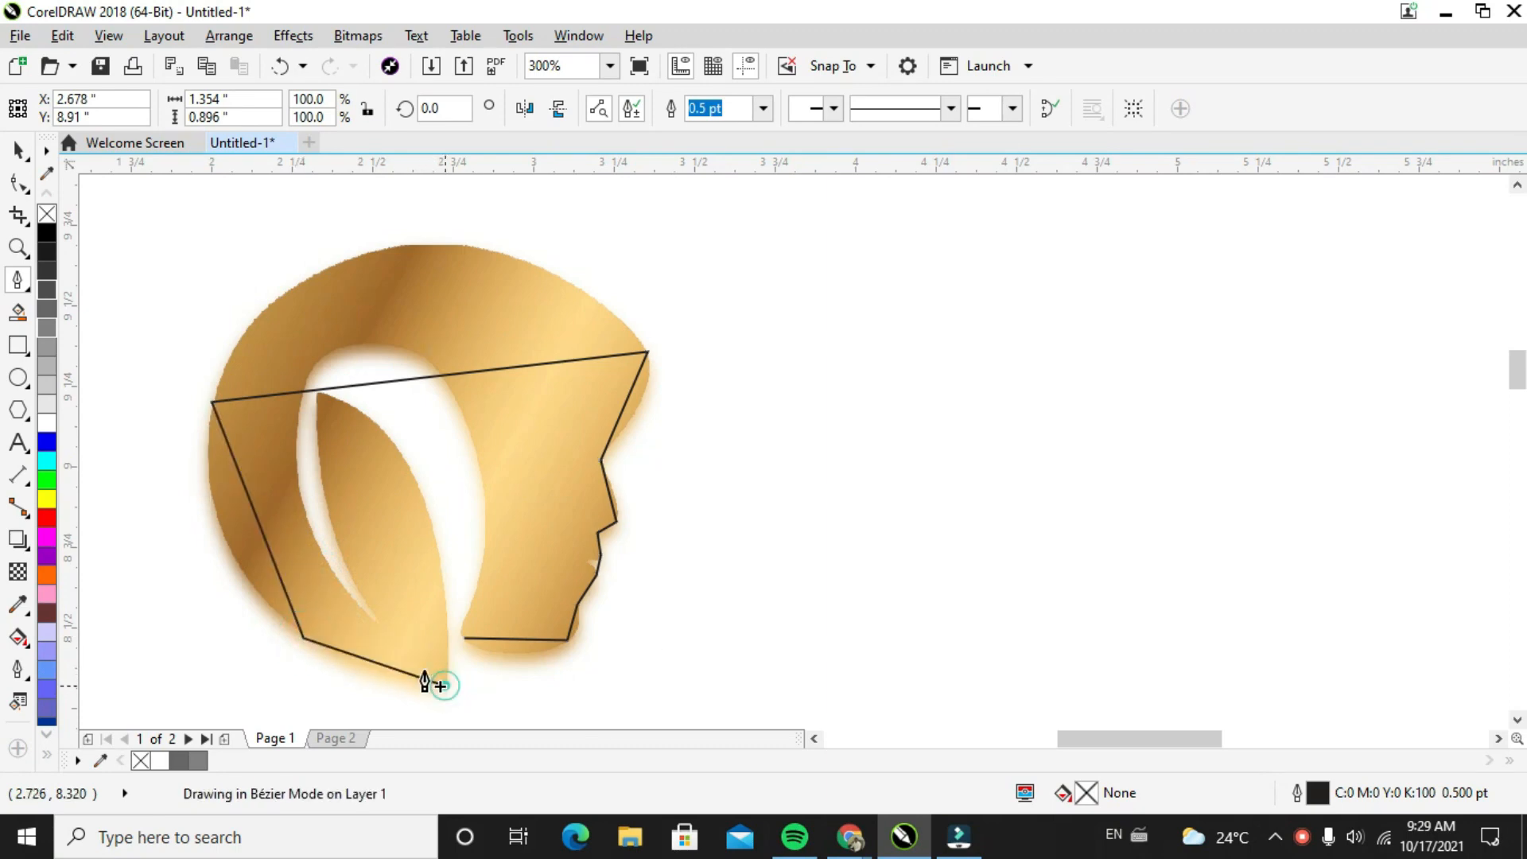
left_click(444, 686)
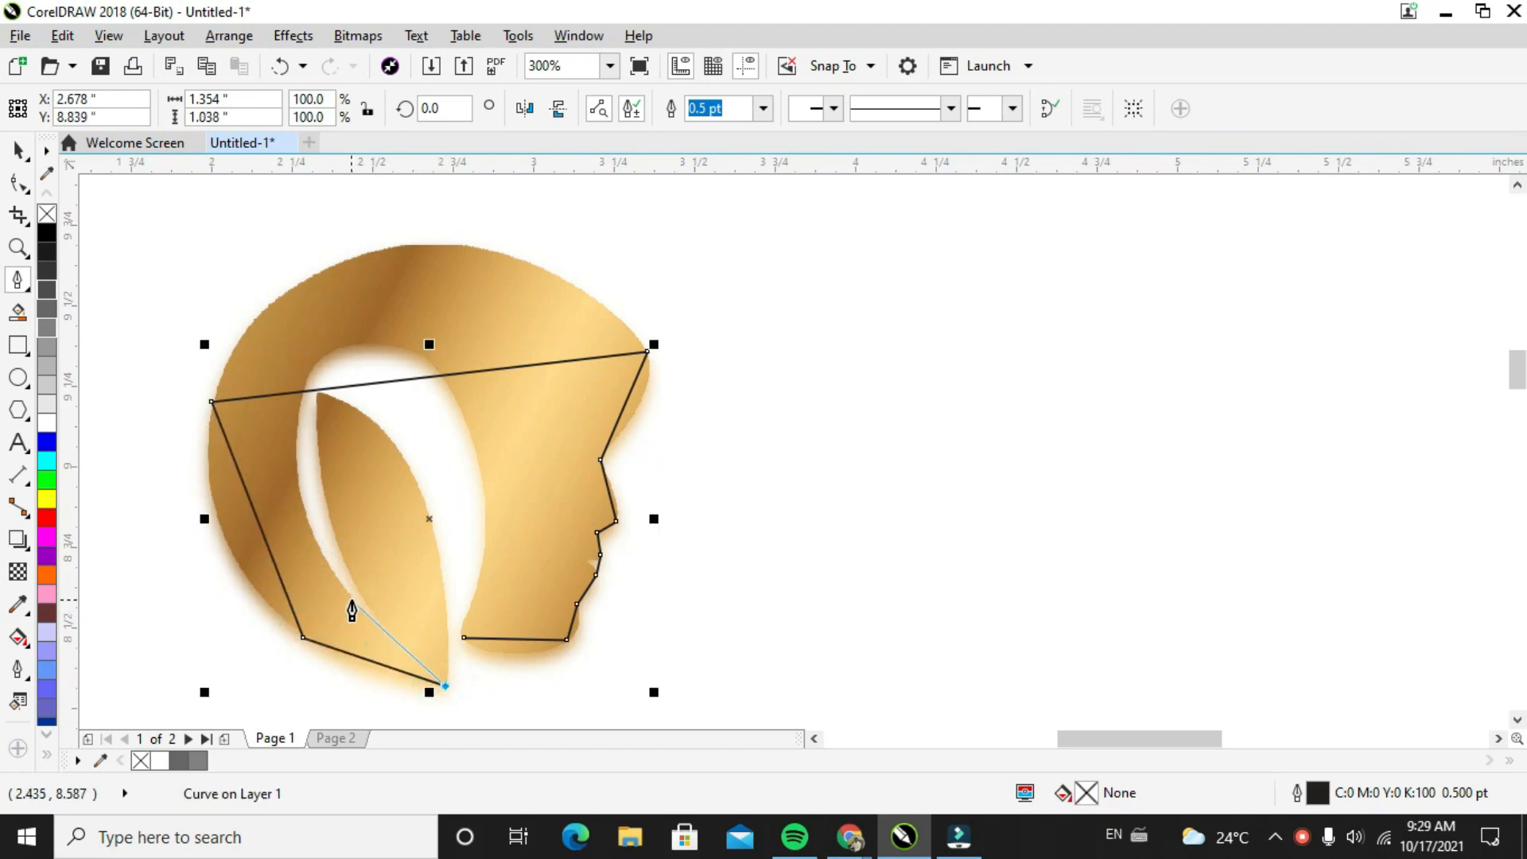
left_click(352, 600)
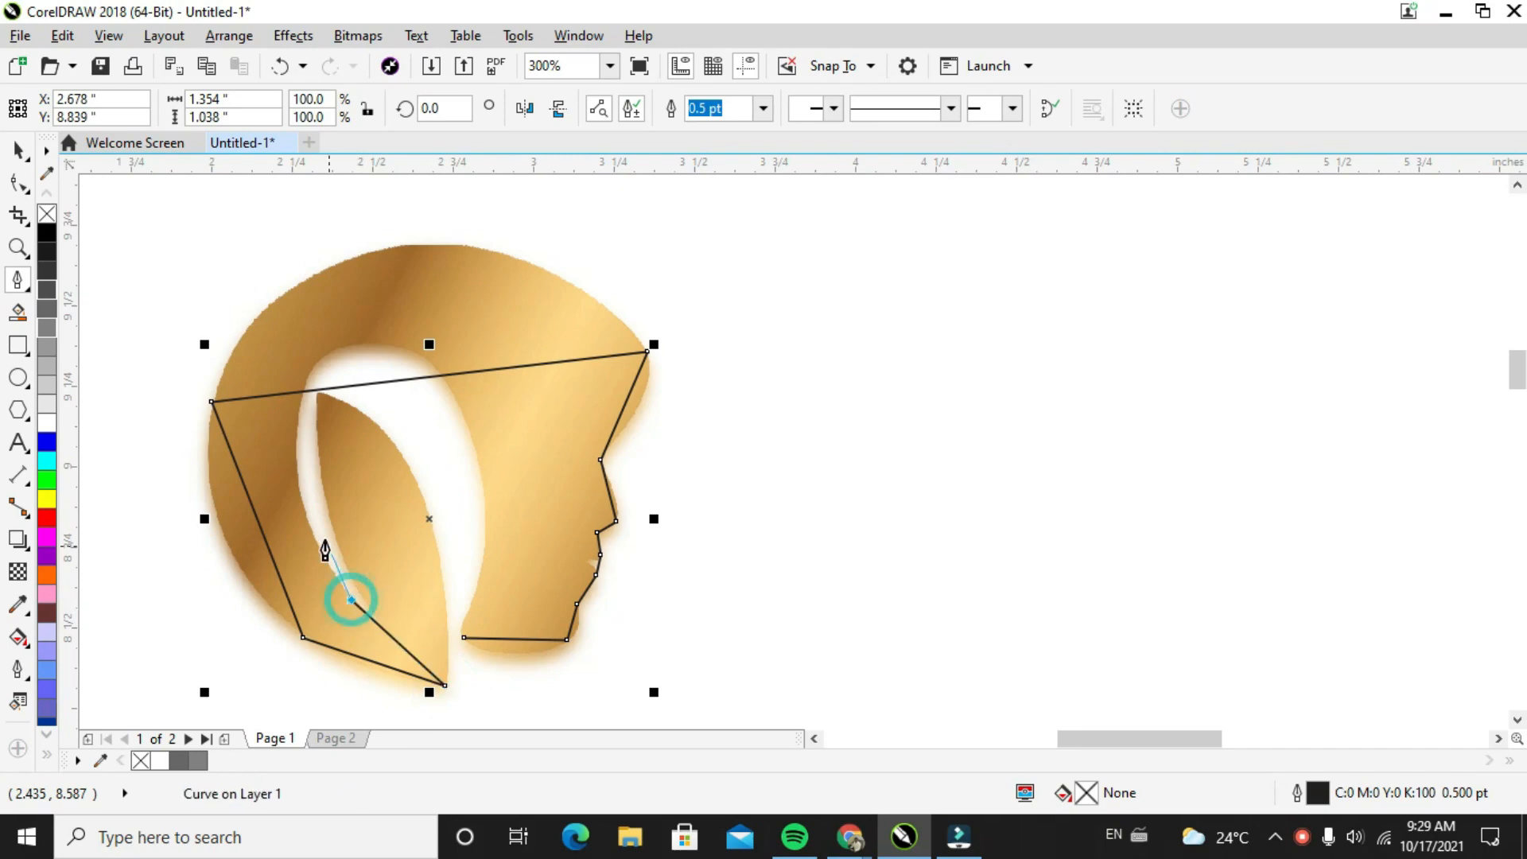
left_click(299, 415)
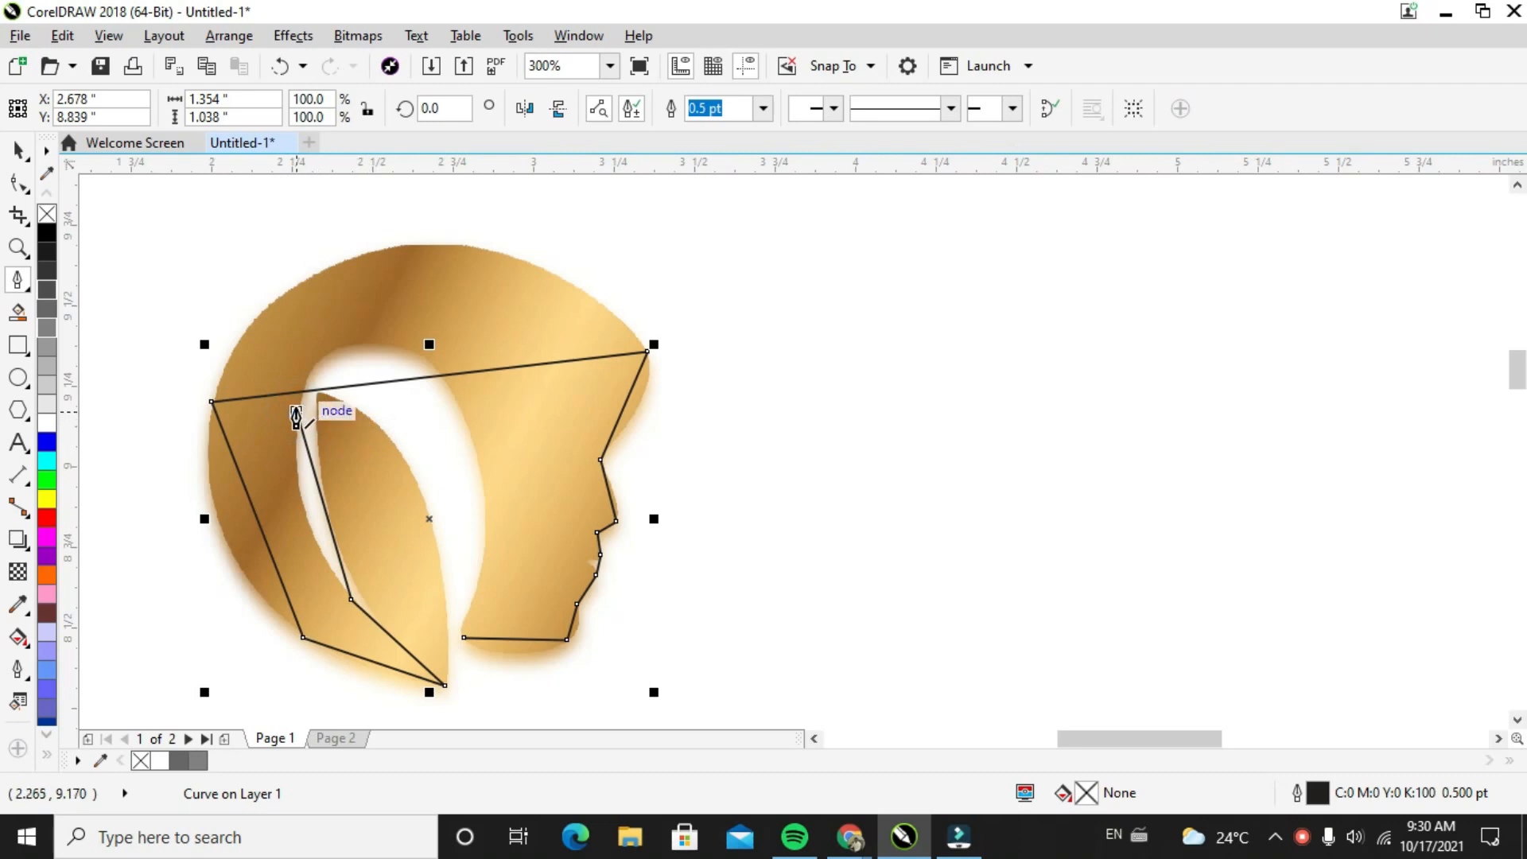
Convert the straight segment crossing the head to a curve and bend it up to the crown's edge
left_click(17, 183)
left_click(437, 374)
right_click(437, 374)
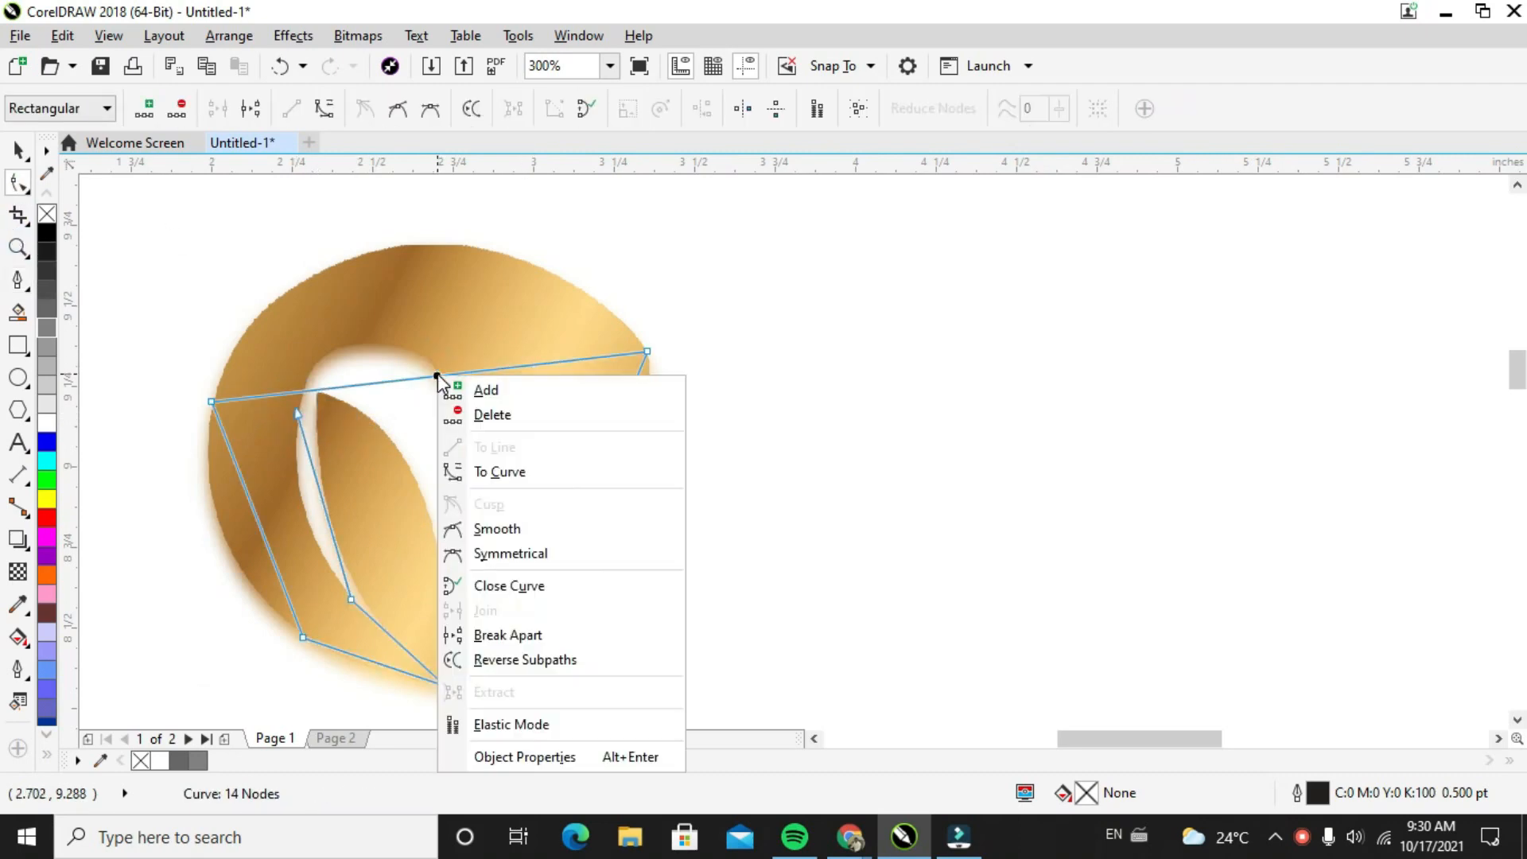
left_click(498, 472)
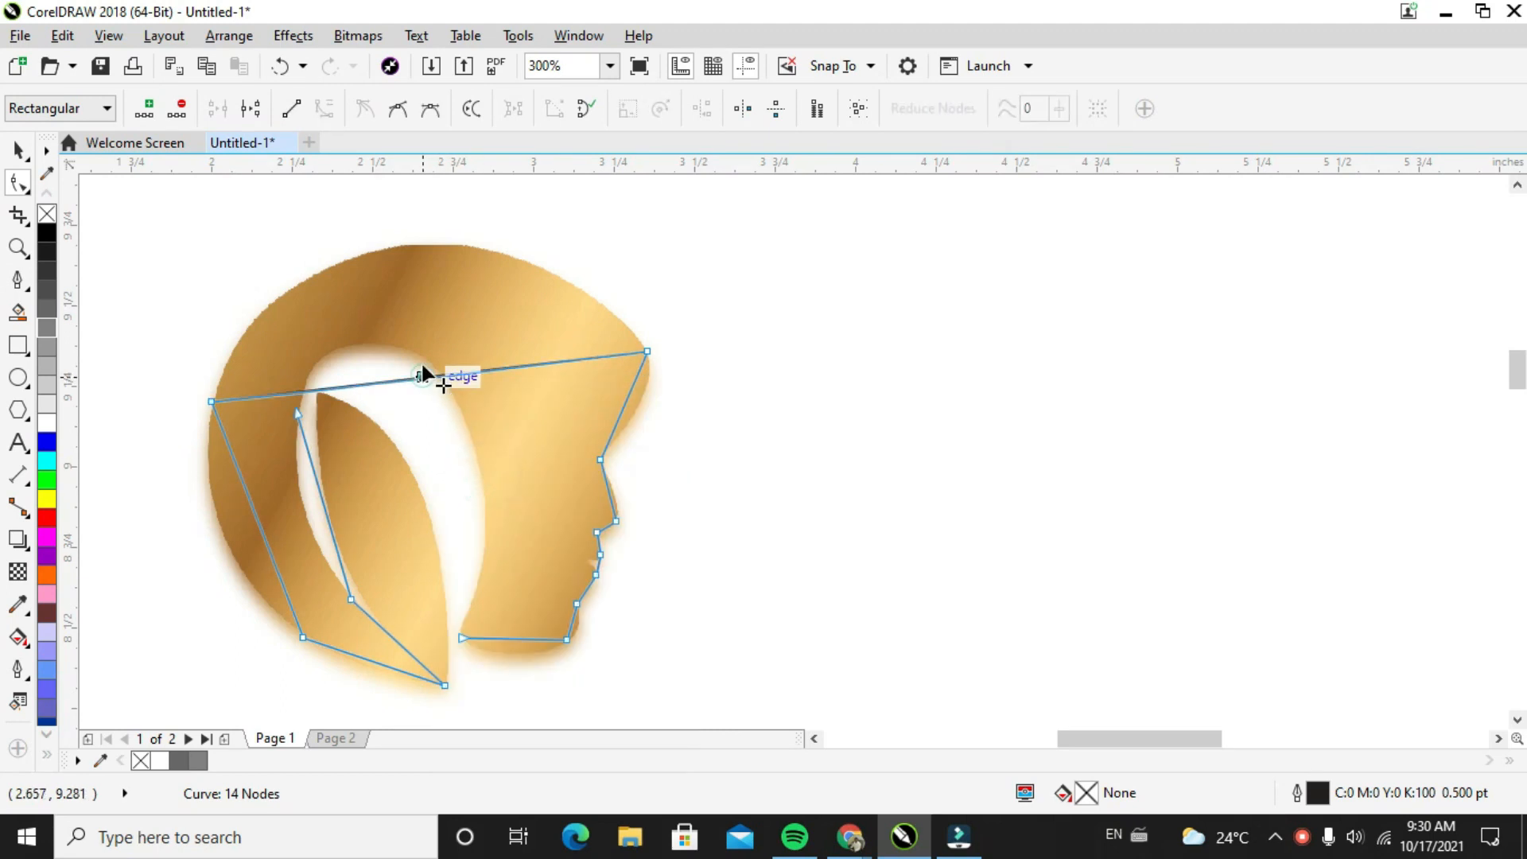
left_click_drag(424, 375, 404, 243)
Convert the straight segment between the forehead and the bridge of the nose to a curve
left_click(642, 348)
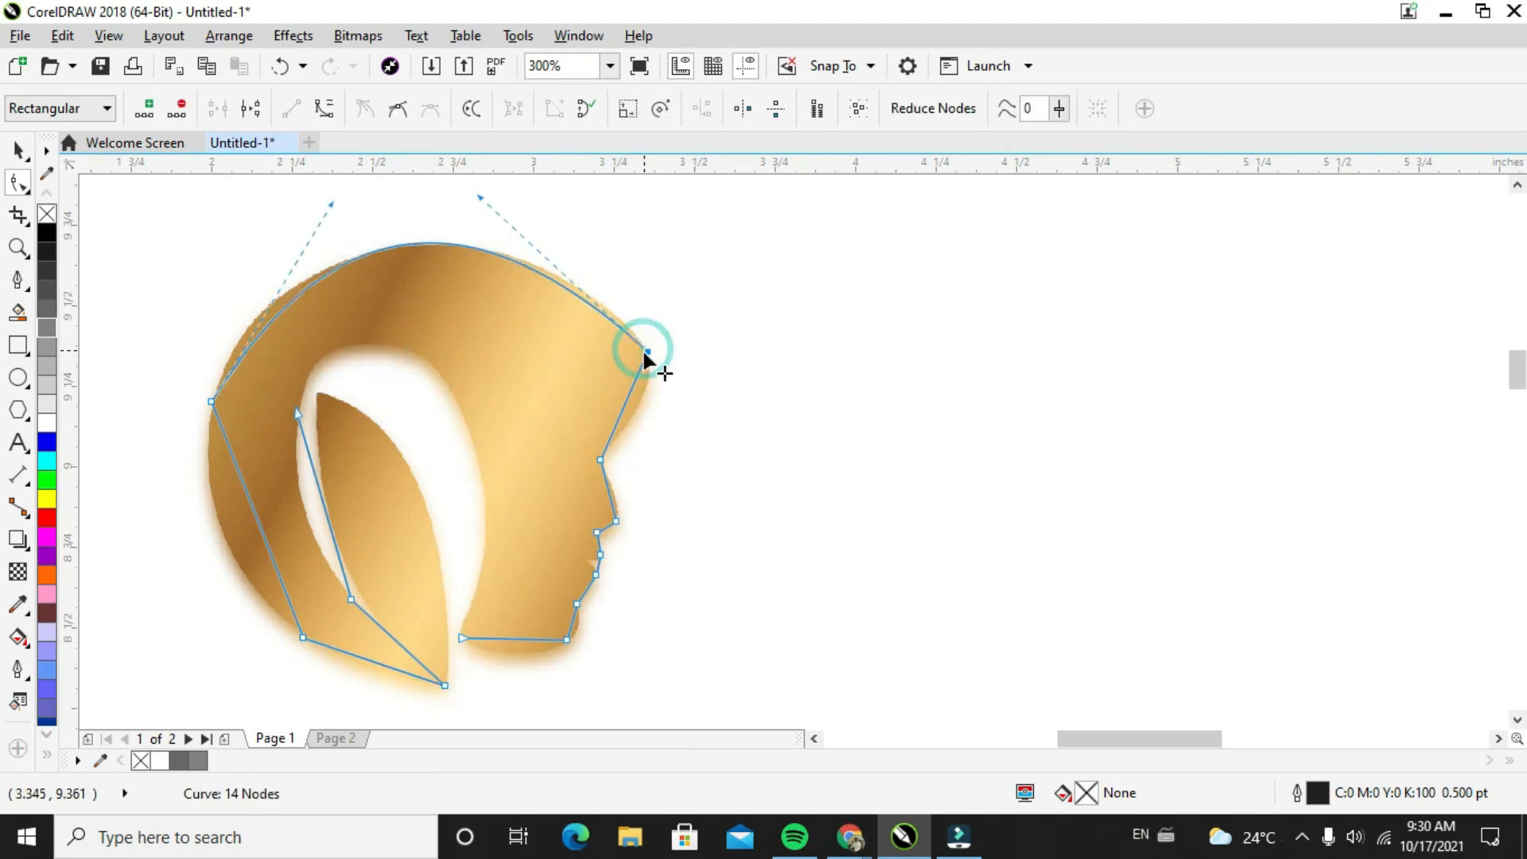
right_click(632, 377)
left_click(666, 480)
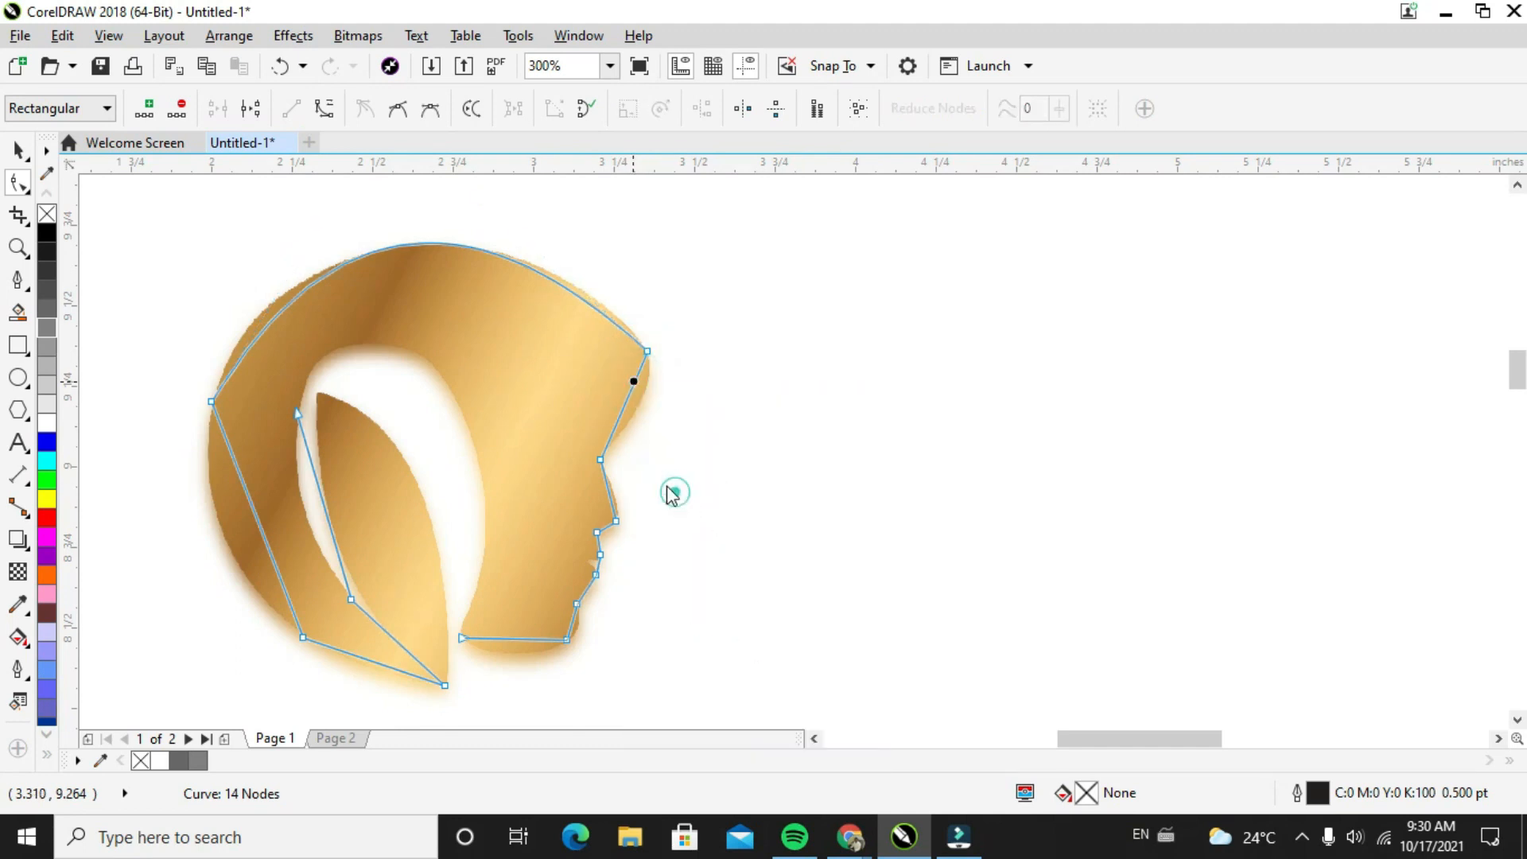
left_click_drag(627, 419, 619, 407)
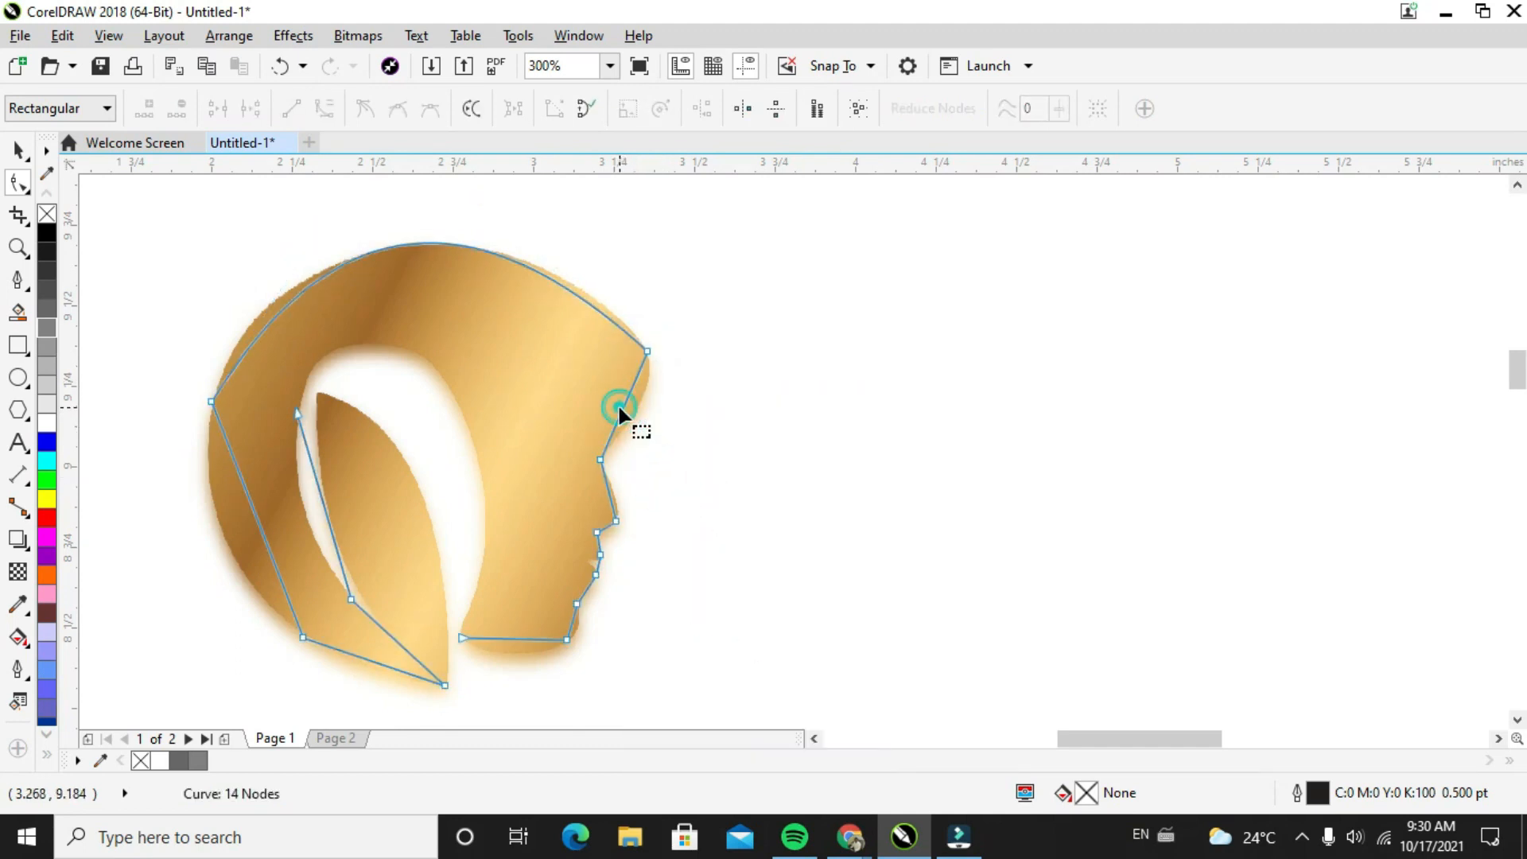
right_click(618, 410)
left_click(628, 394)
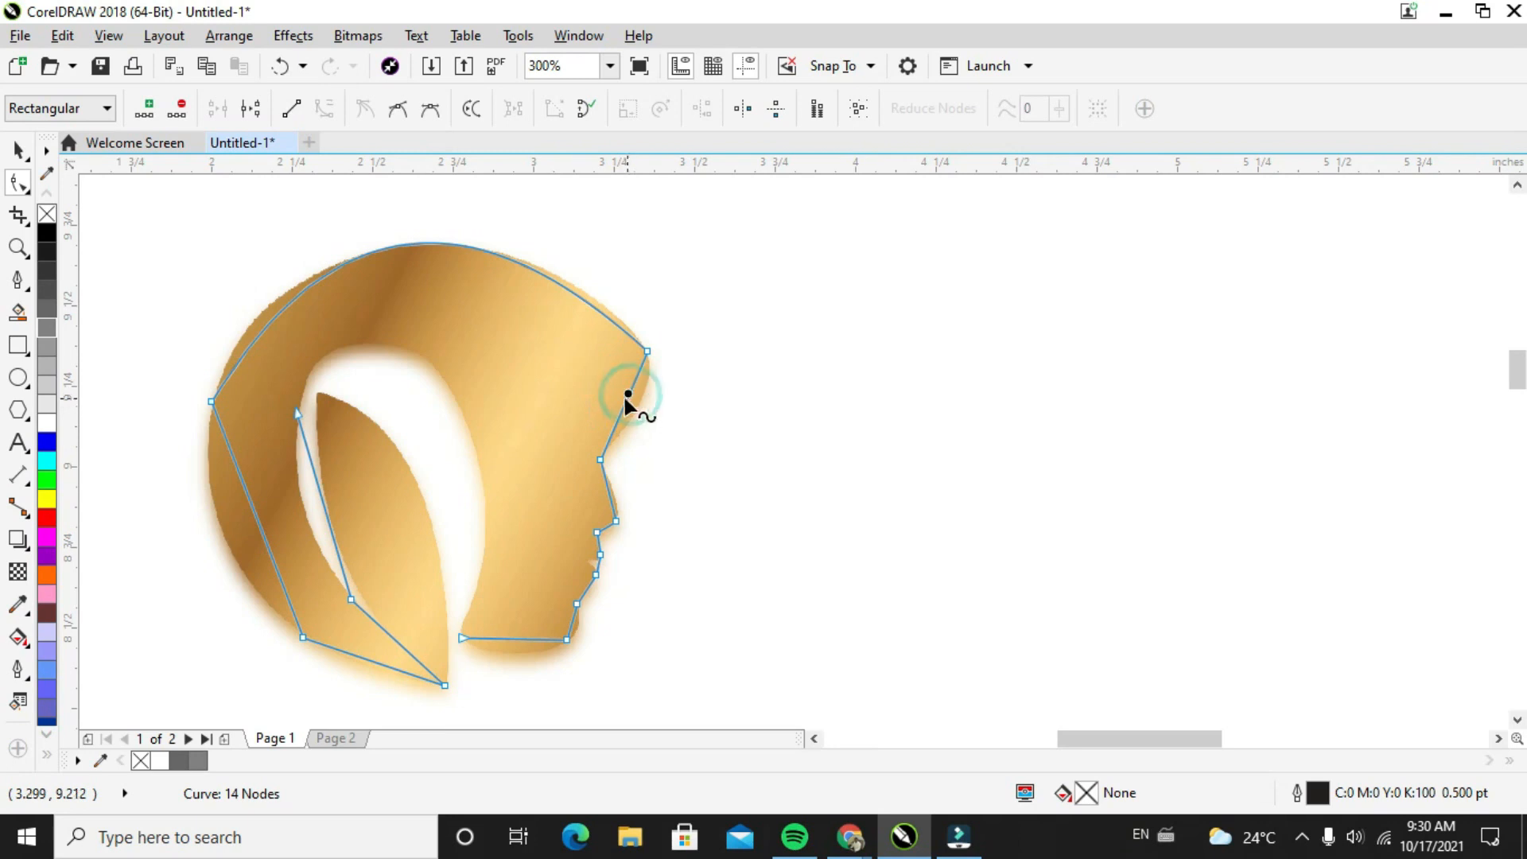
right_click(632, 394)
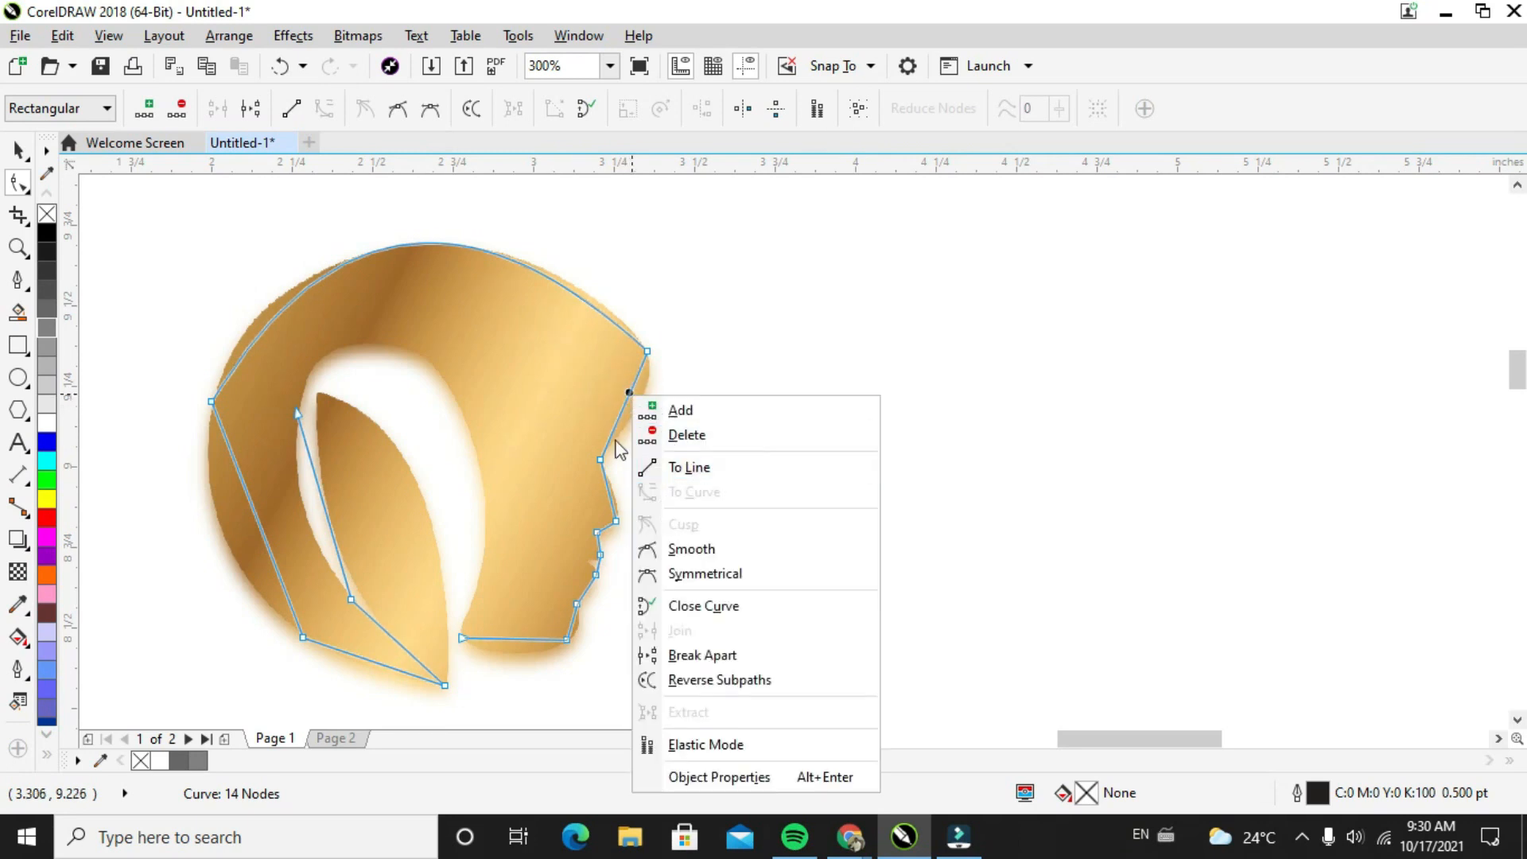
left_click(616, 414)
Add a node midway along the forehead segment and shape it outward to follow the brow's edge
left_click(619, 409)
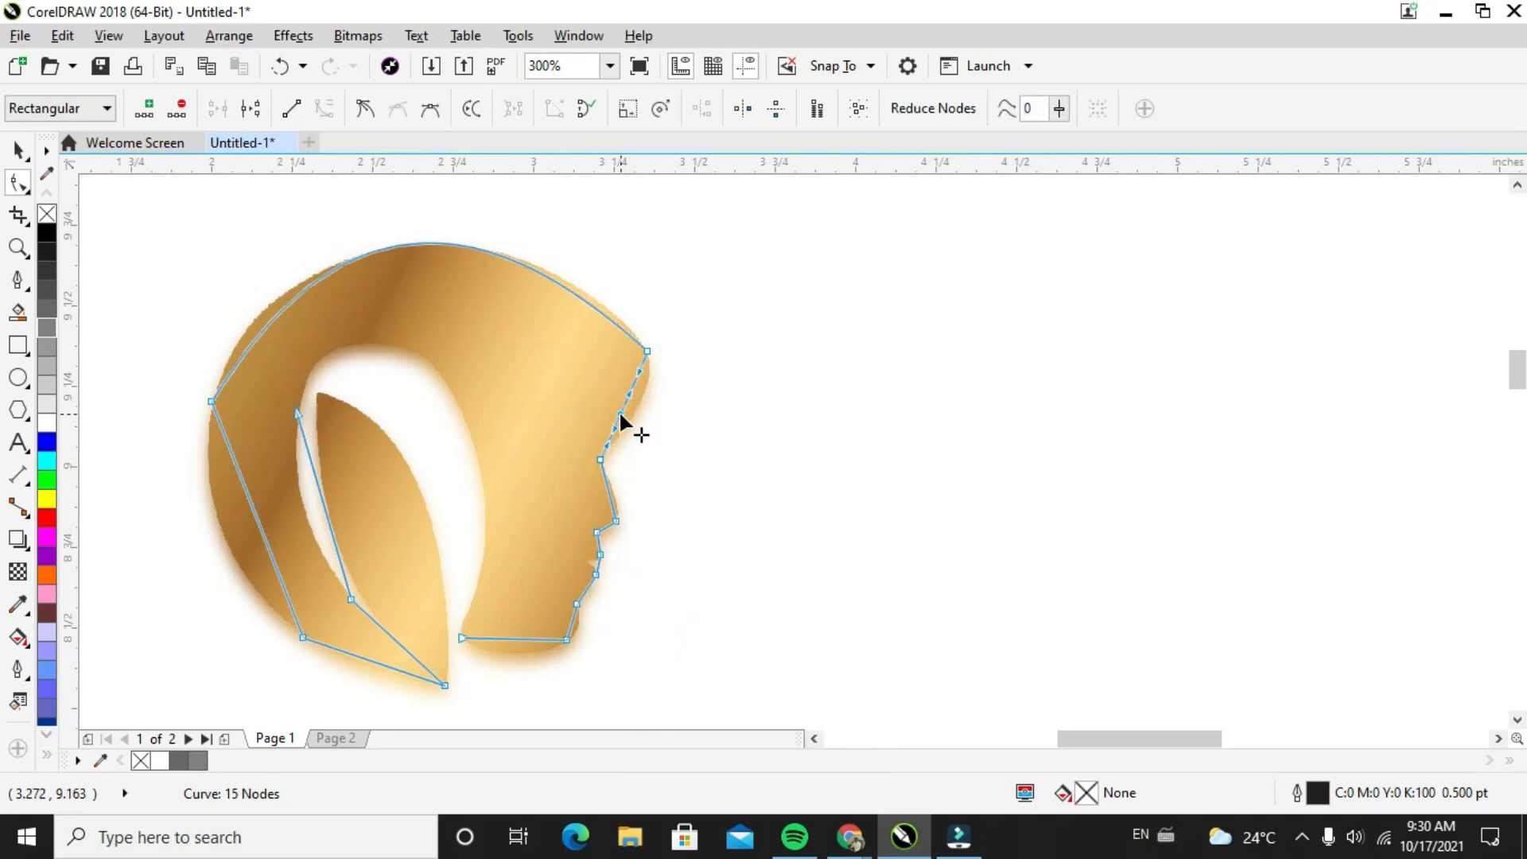
left_click_drag(619, 409, 633, 412)
scroll(633, 398, "up", 2)
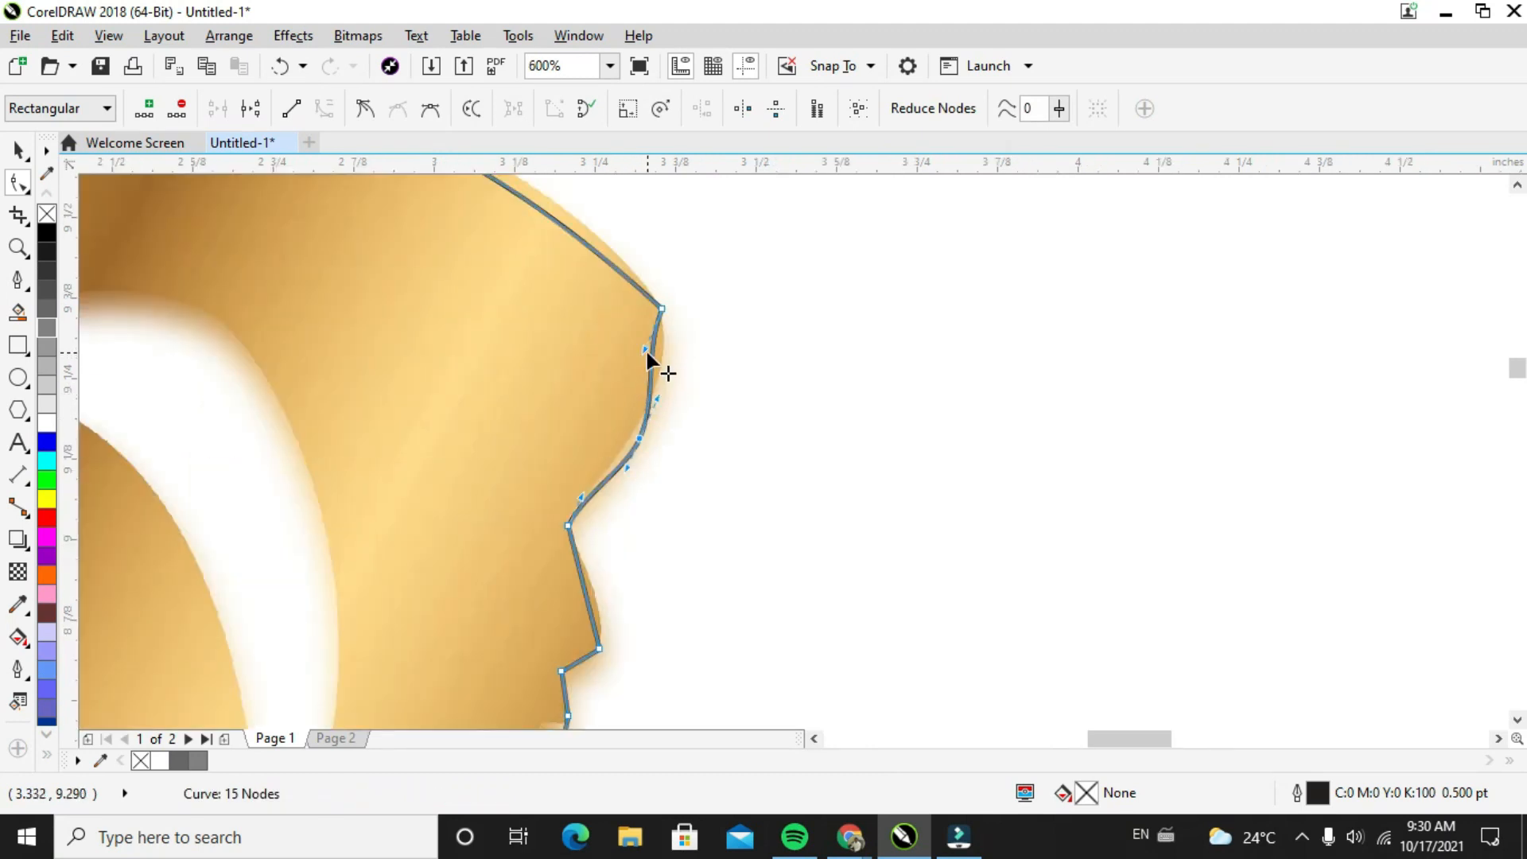
left_click_drag(646, 349, 635, 426)
Reposition the node at the back of the head and adjust the crown curve's handles to match the logo's upper edge
scroll(668, 307, "down", 2)
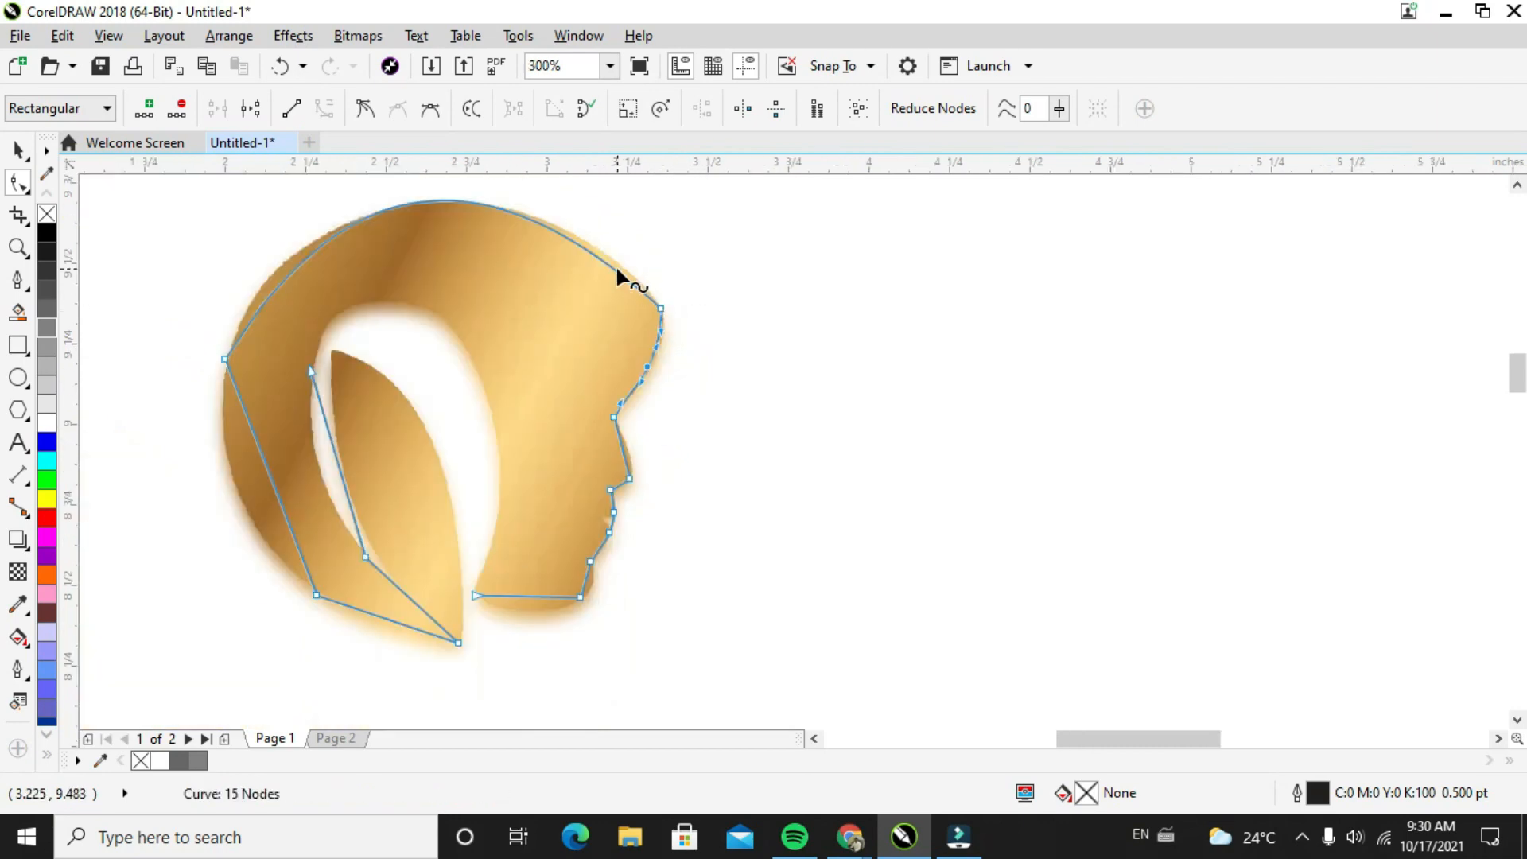
mouse_move(225, 357)
left_mouse_down()
mouse_move(228, 332)
mouse_move(227, 346)
left_mouse_up()
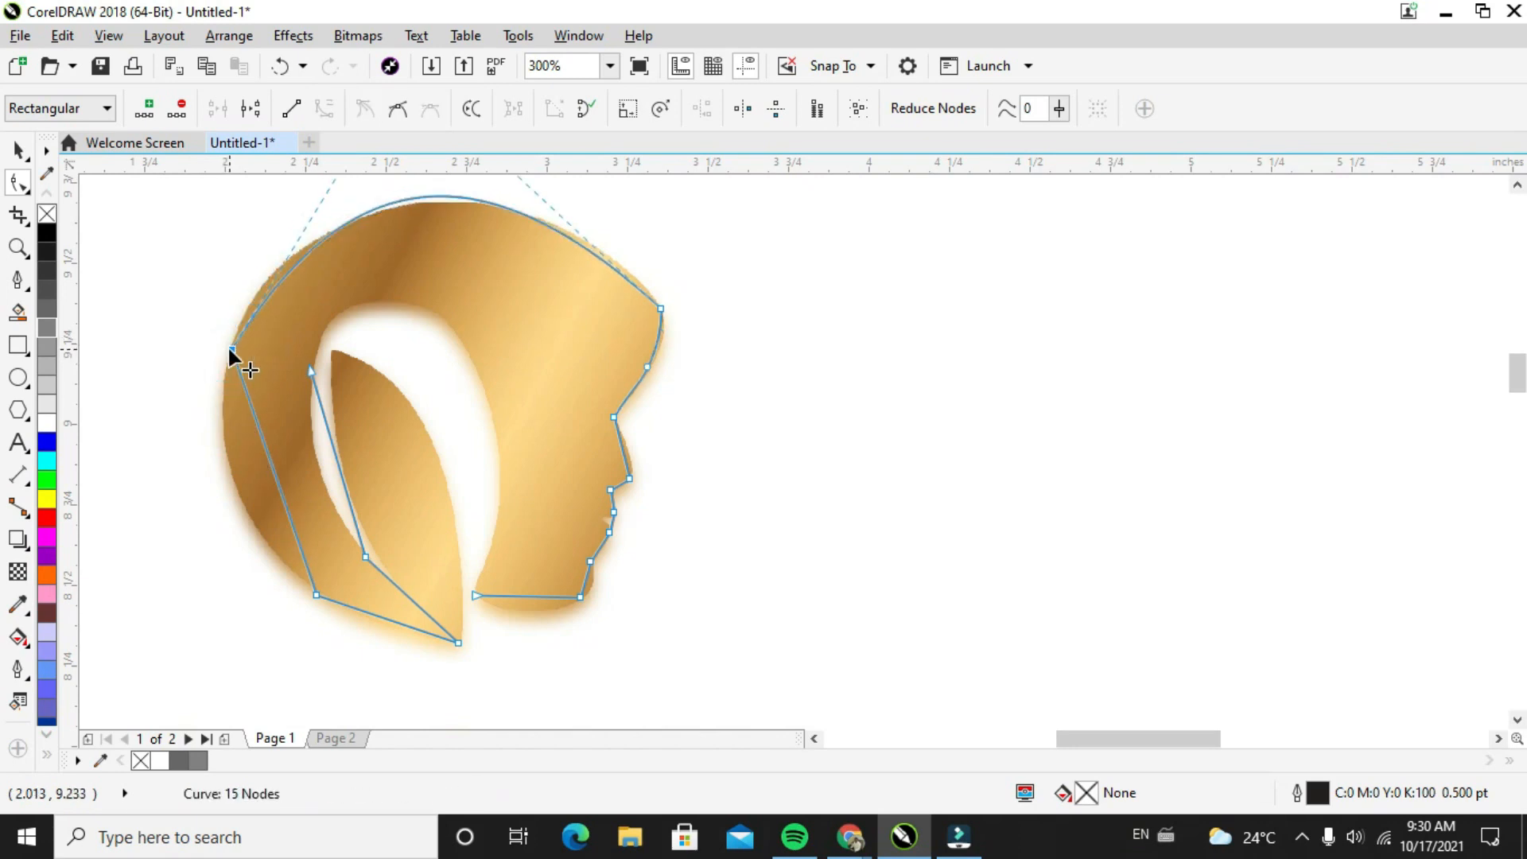
left_click(1517, 185)
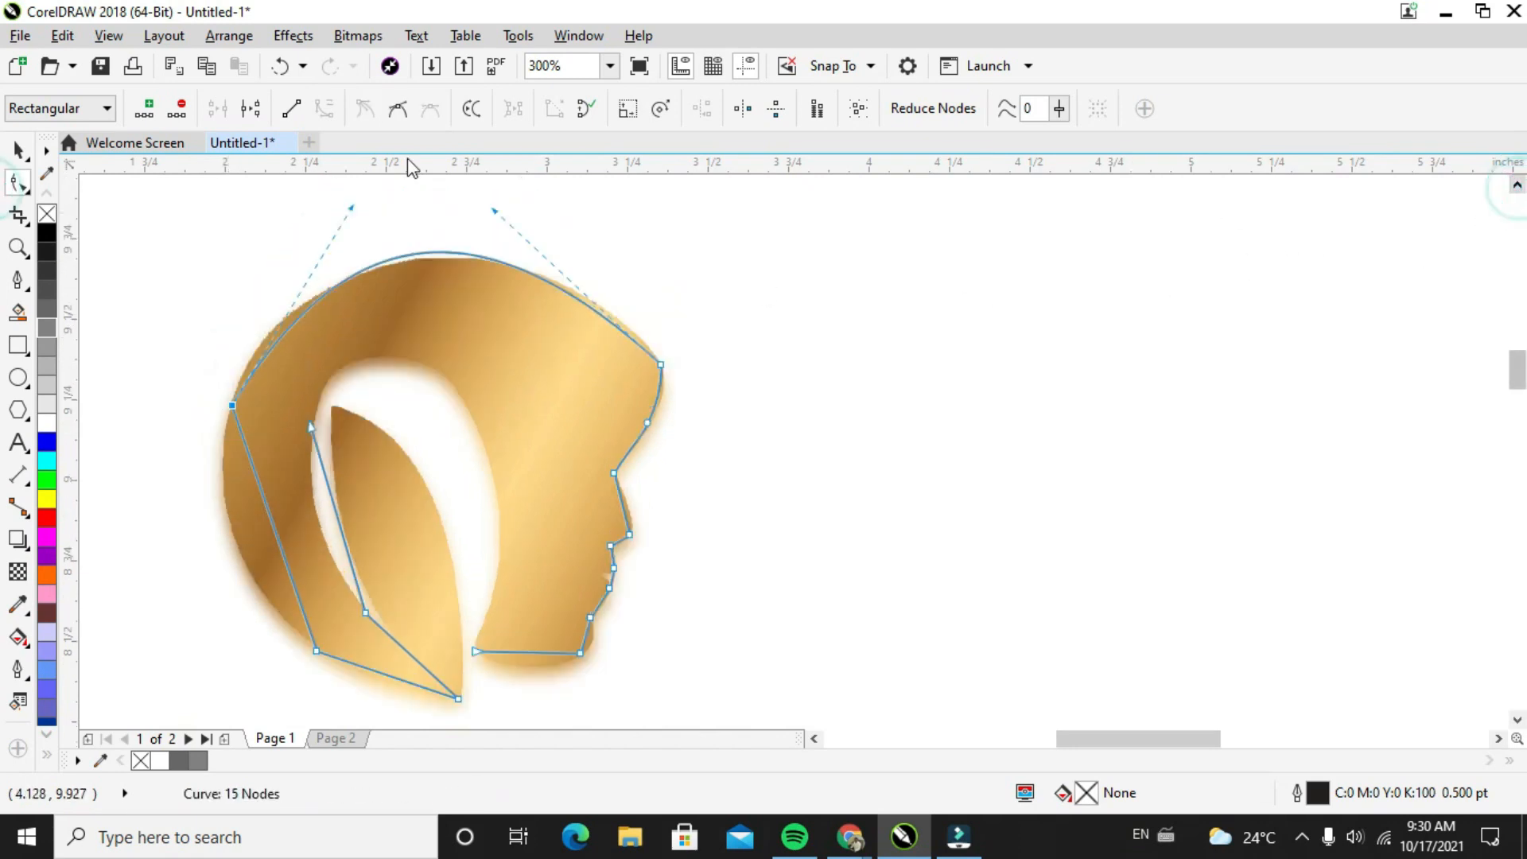
left_click_drag(347, 201, 288, 252)
left_click_drag(495, 209, 531, 197)
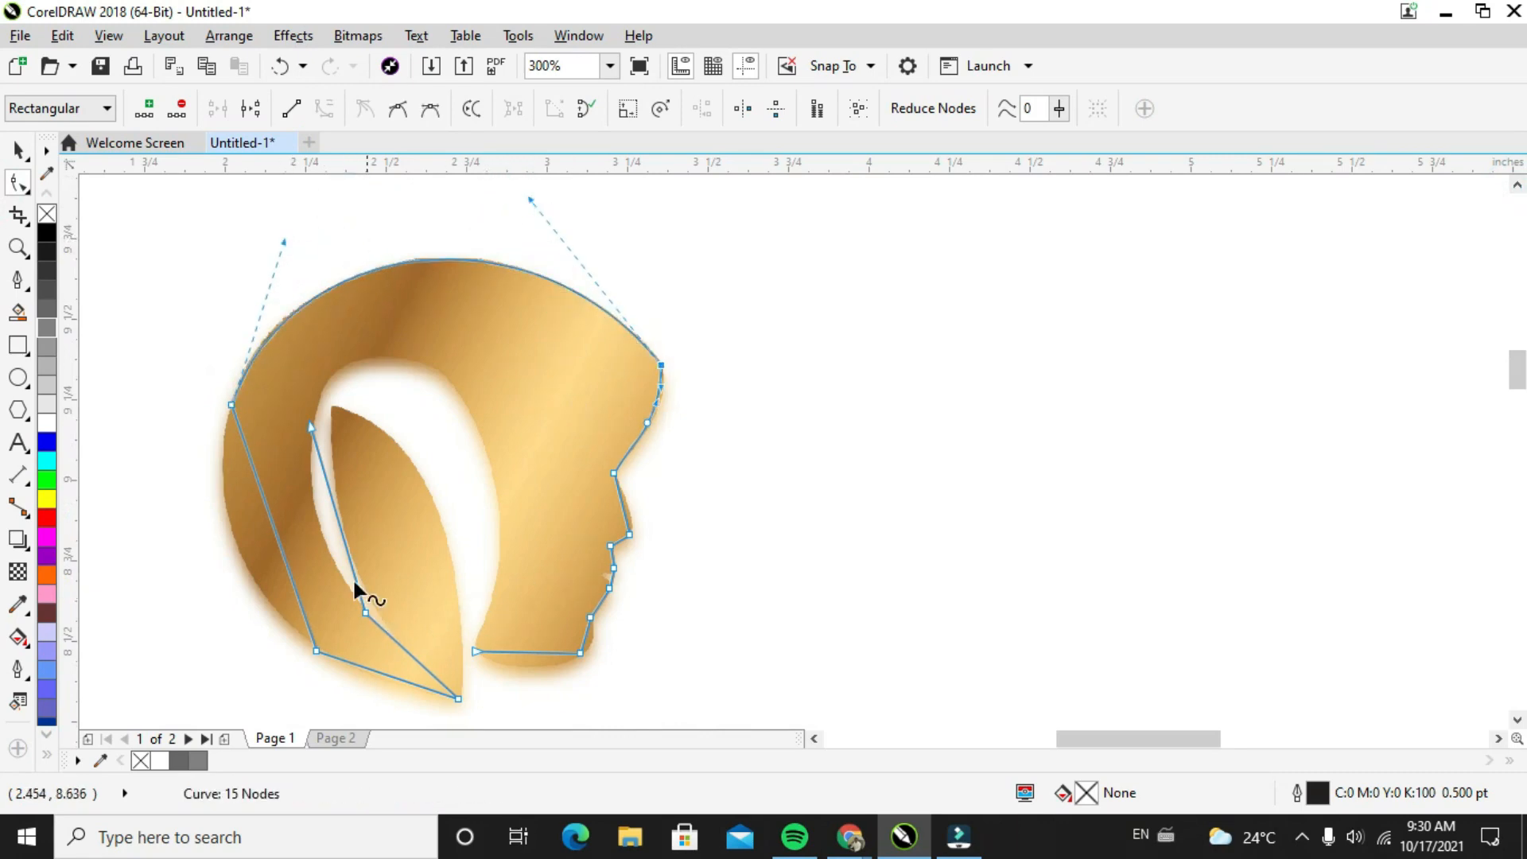
Convert the back-of-head segment to a curve and adjust its handles to follow the hair's outer edge
right_click(267, 515)
left_click(322, 212)
left_click_drag(258, 487, 204, 602)
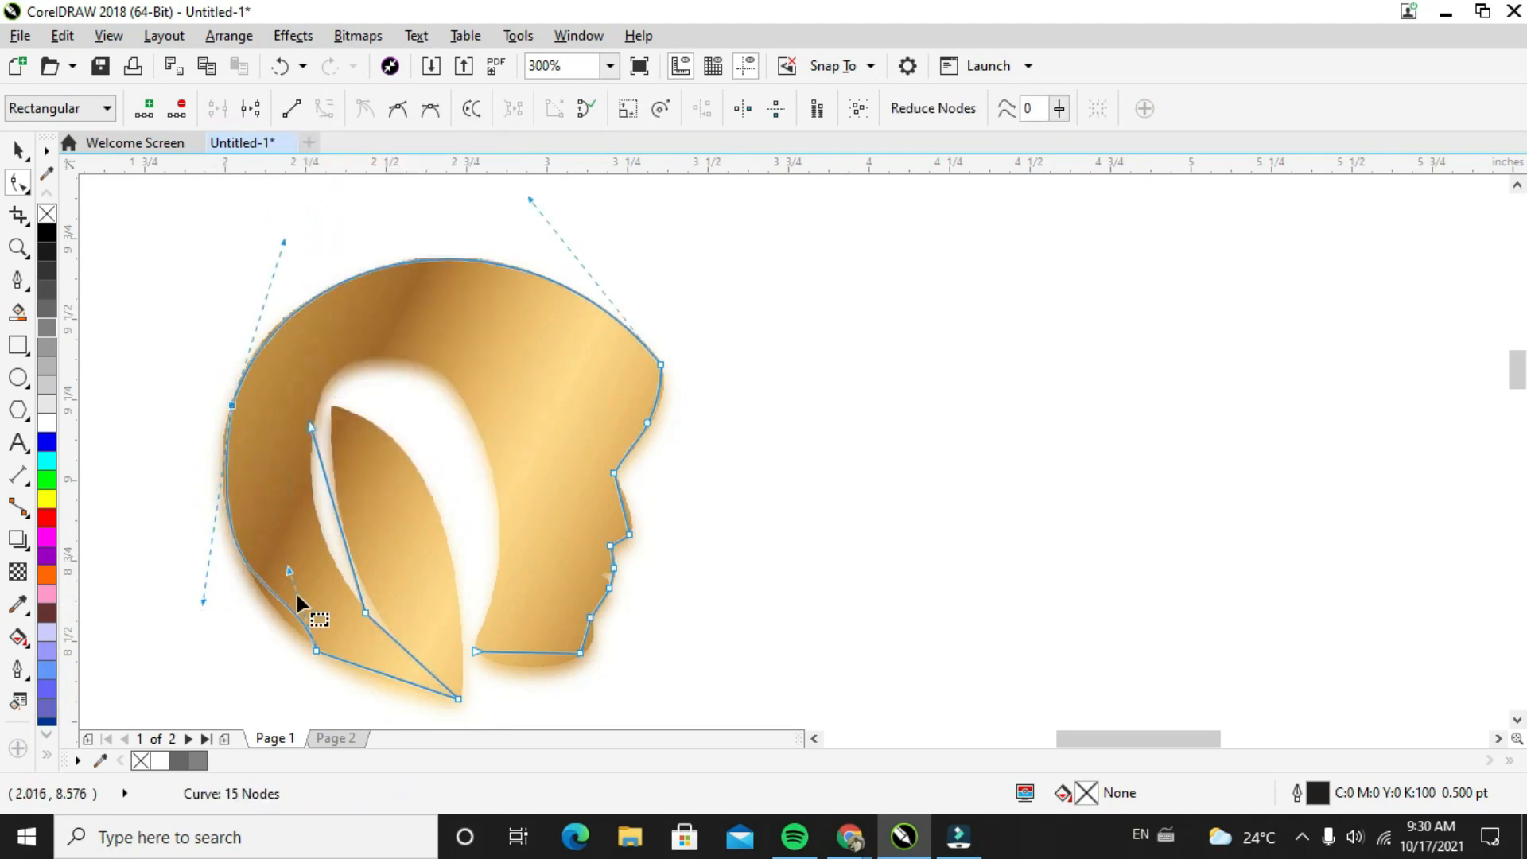
left_click_drag(290, 576, 216, 585)
left_click(316, 651)
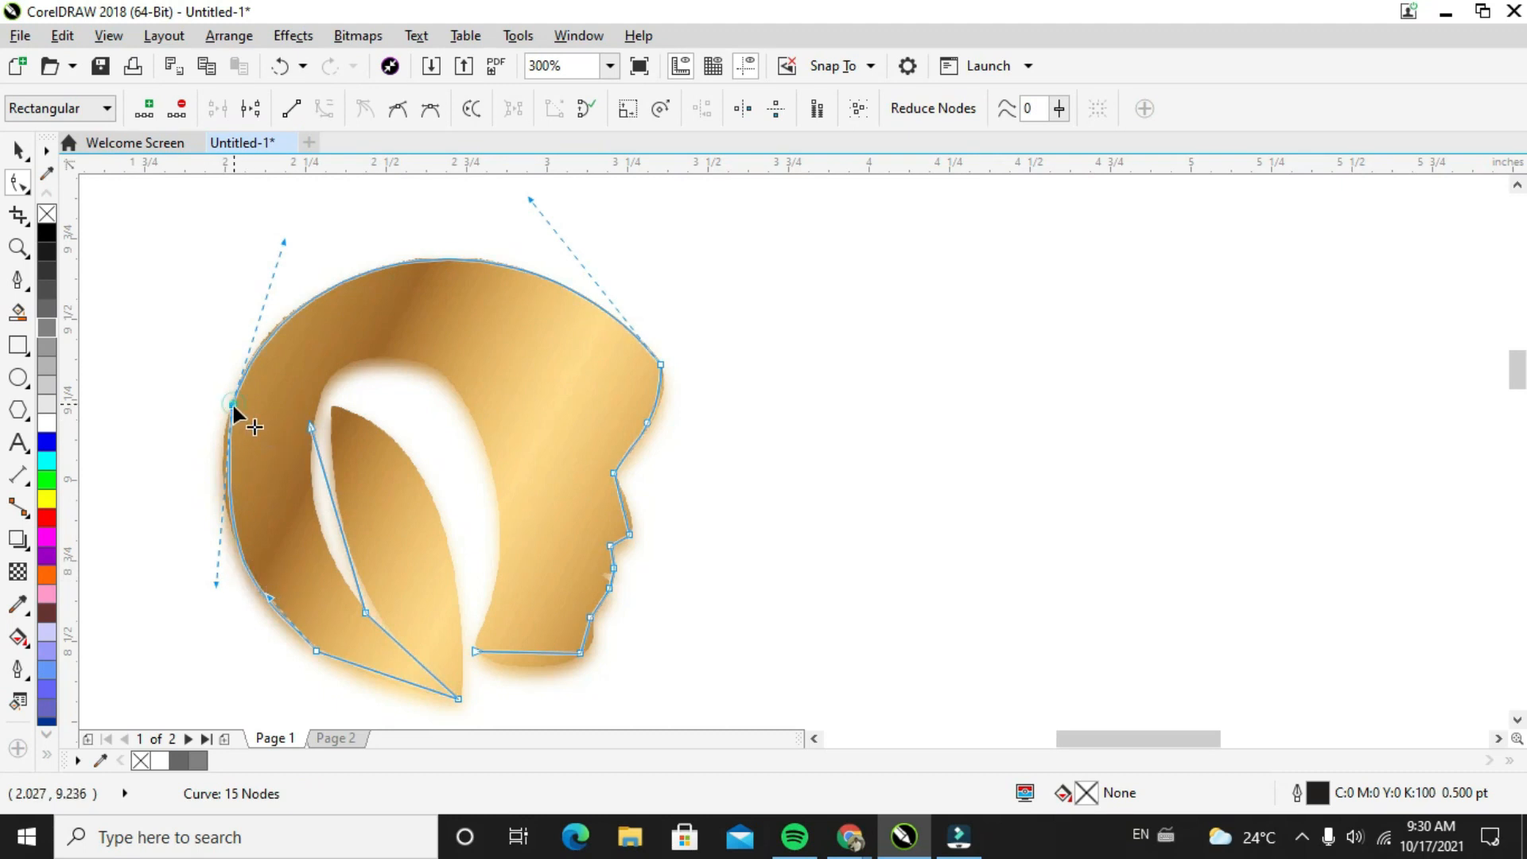
mouse_move(229, 408)
left_mouse_down()
mouse_move(204, 403)
mouse_move(231, 407)
left_mouse_up()
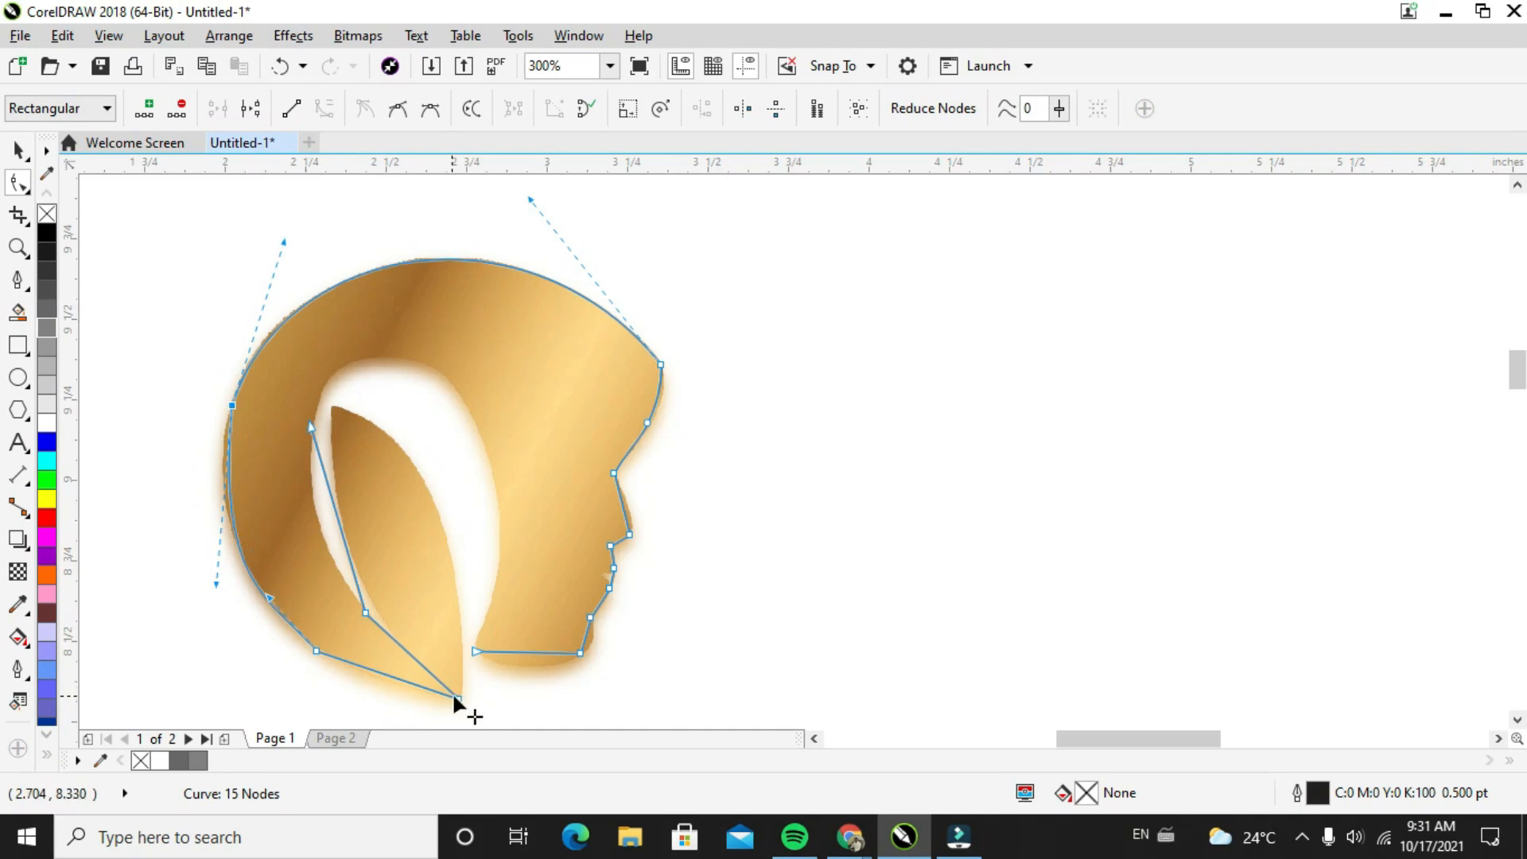
Convert the lower segment leading to the bottom tip to a curve and bend it outward along the hair's lower edge
right_click(375, 668)
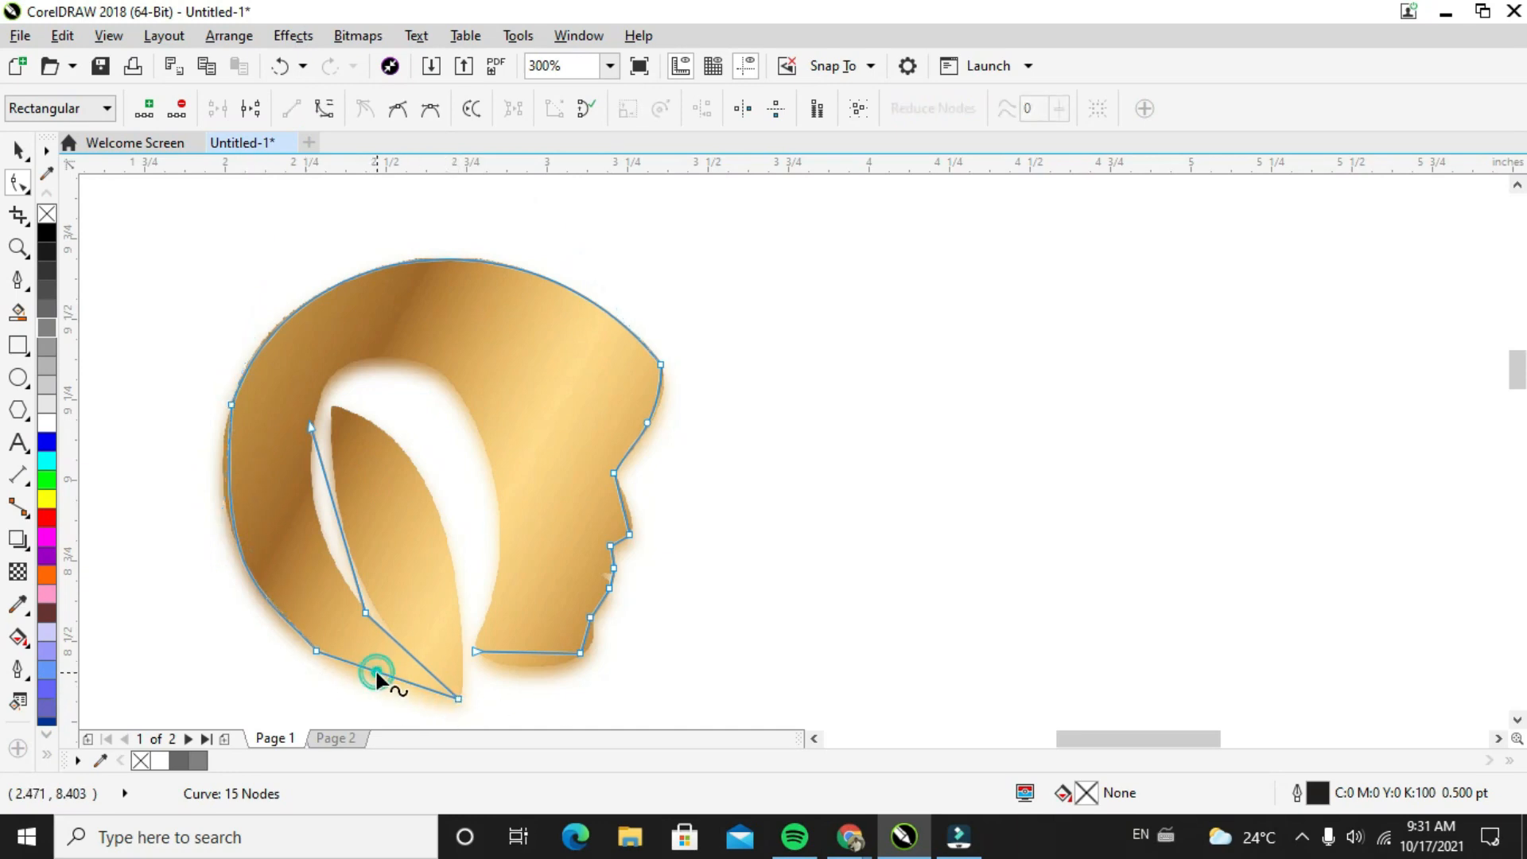
left_click(459, 366)
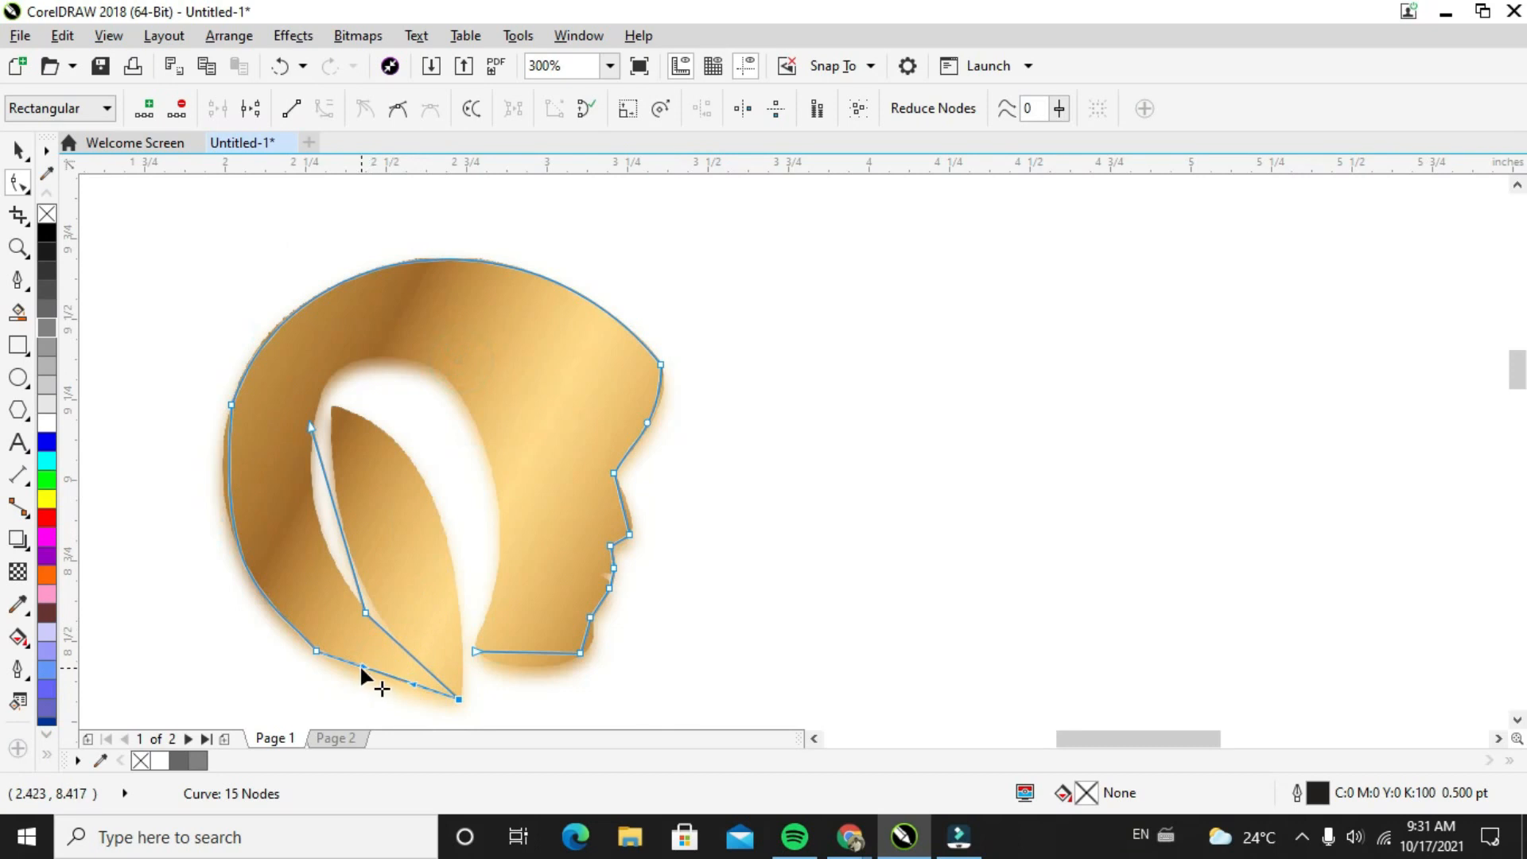
left_click_drag(359, 665, 365, 685)
Delete the node at the lower back of the head and adjust the merged curve's handle near the bottom tip
scroll(290, 628, "up", 2)
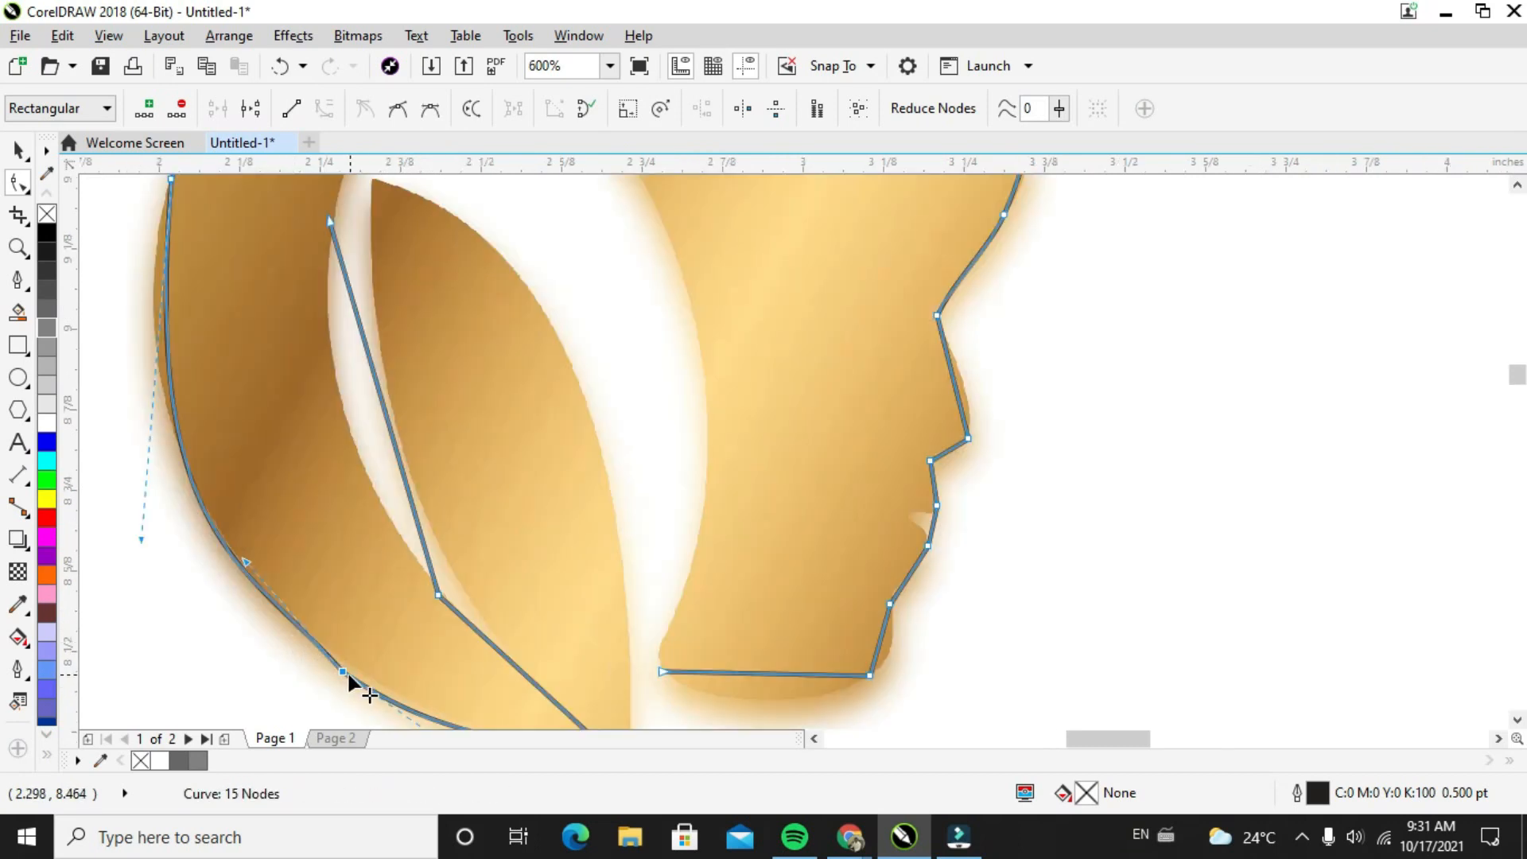
right_click(342, 671)
left_click(408, 318)
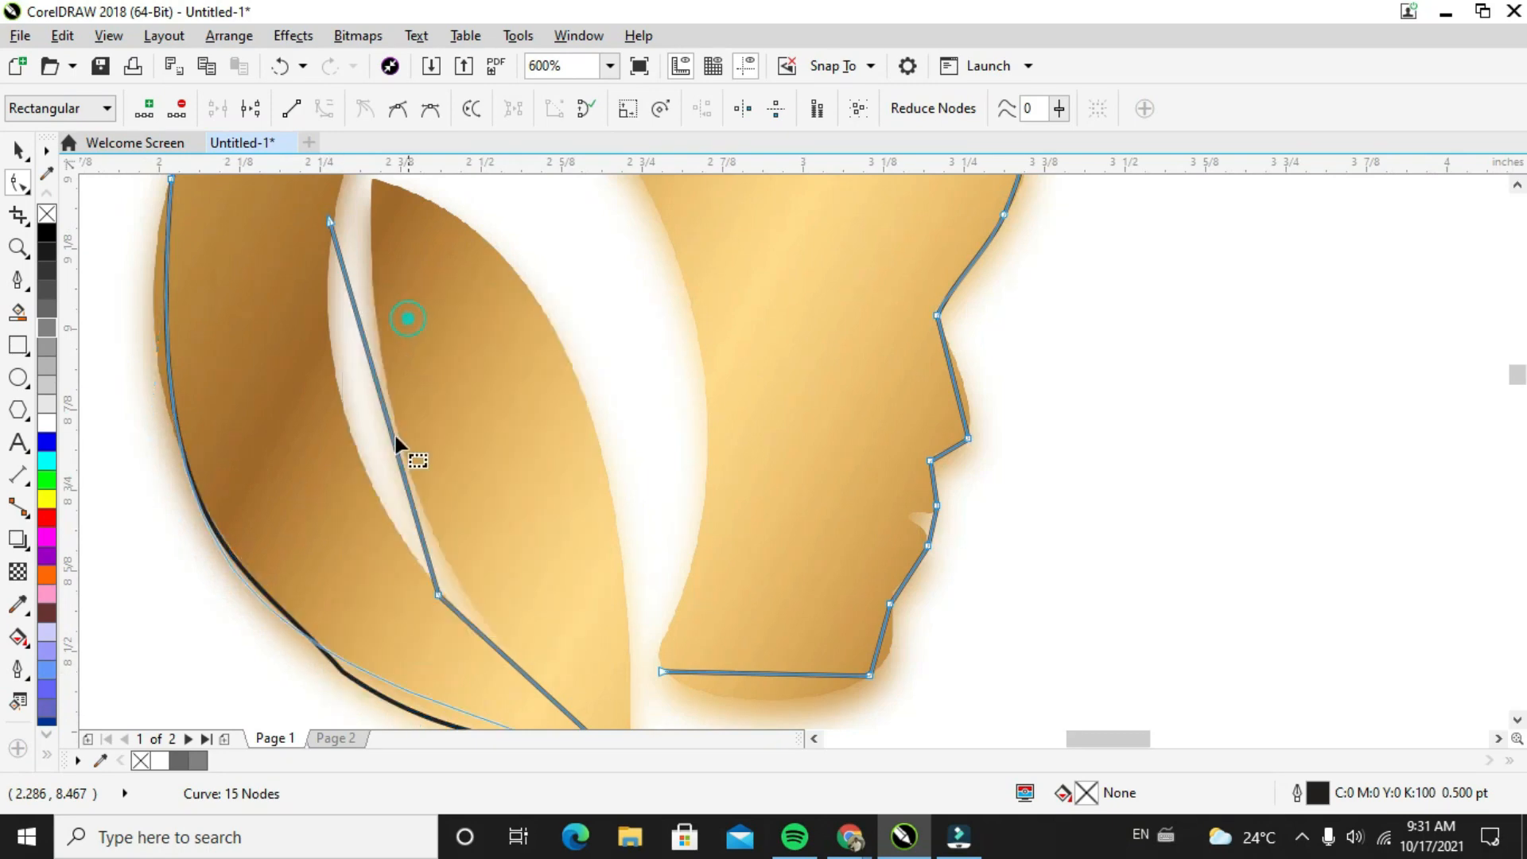
scroll(352, 644, "down", 4)
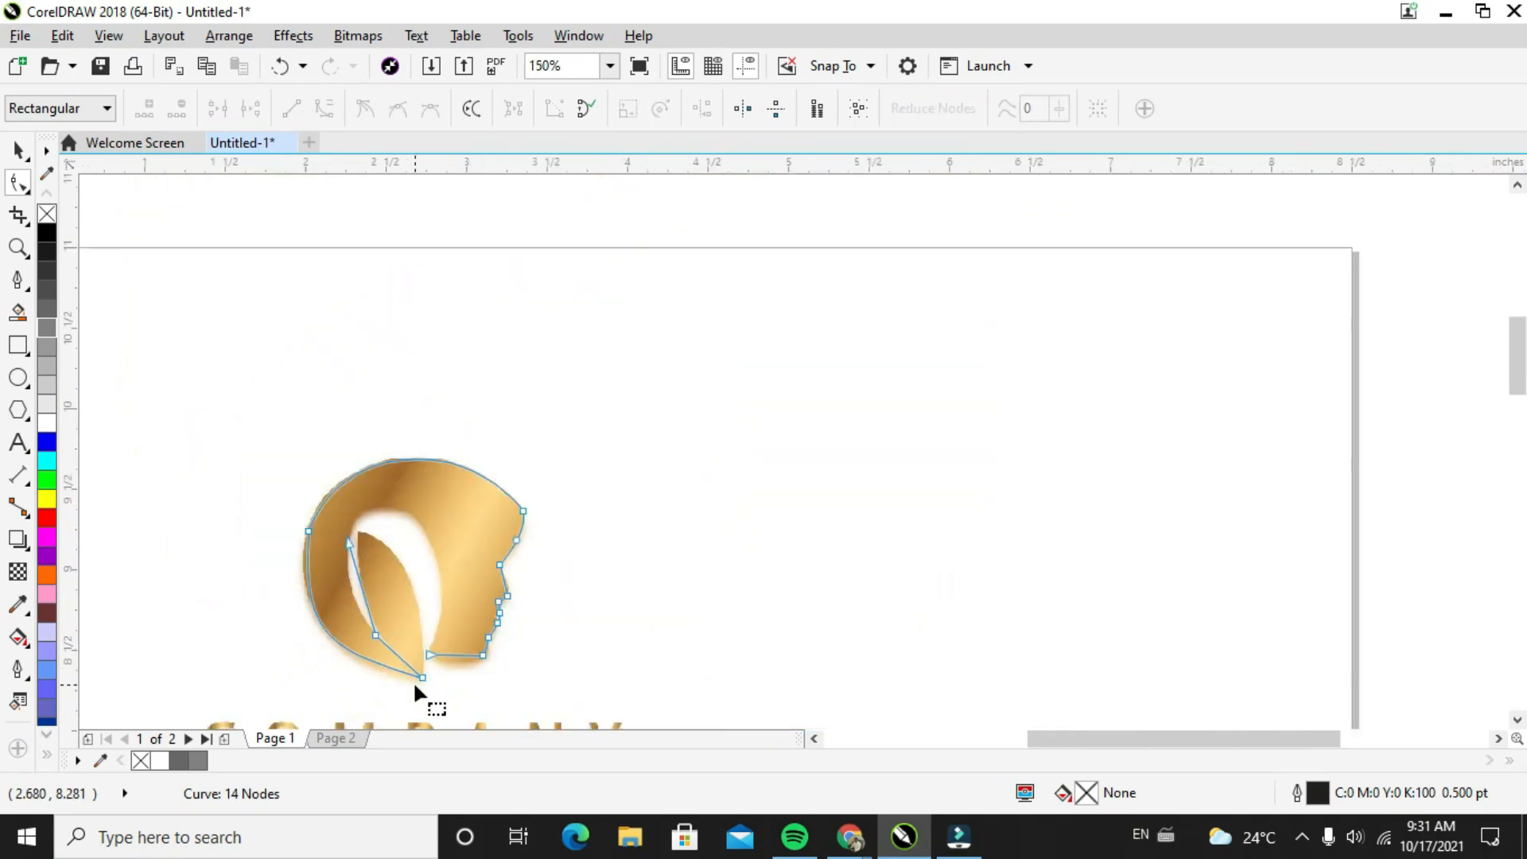
left_click(419, 676)
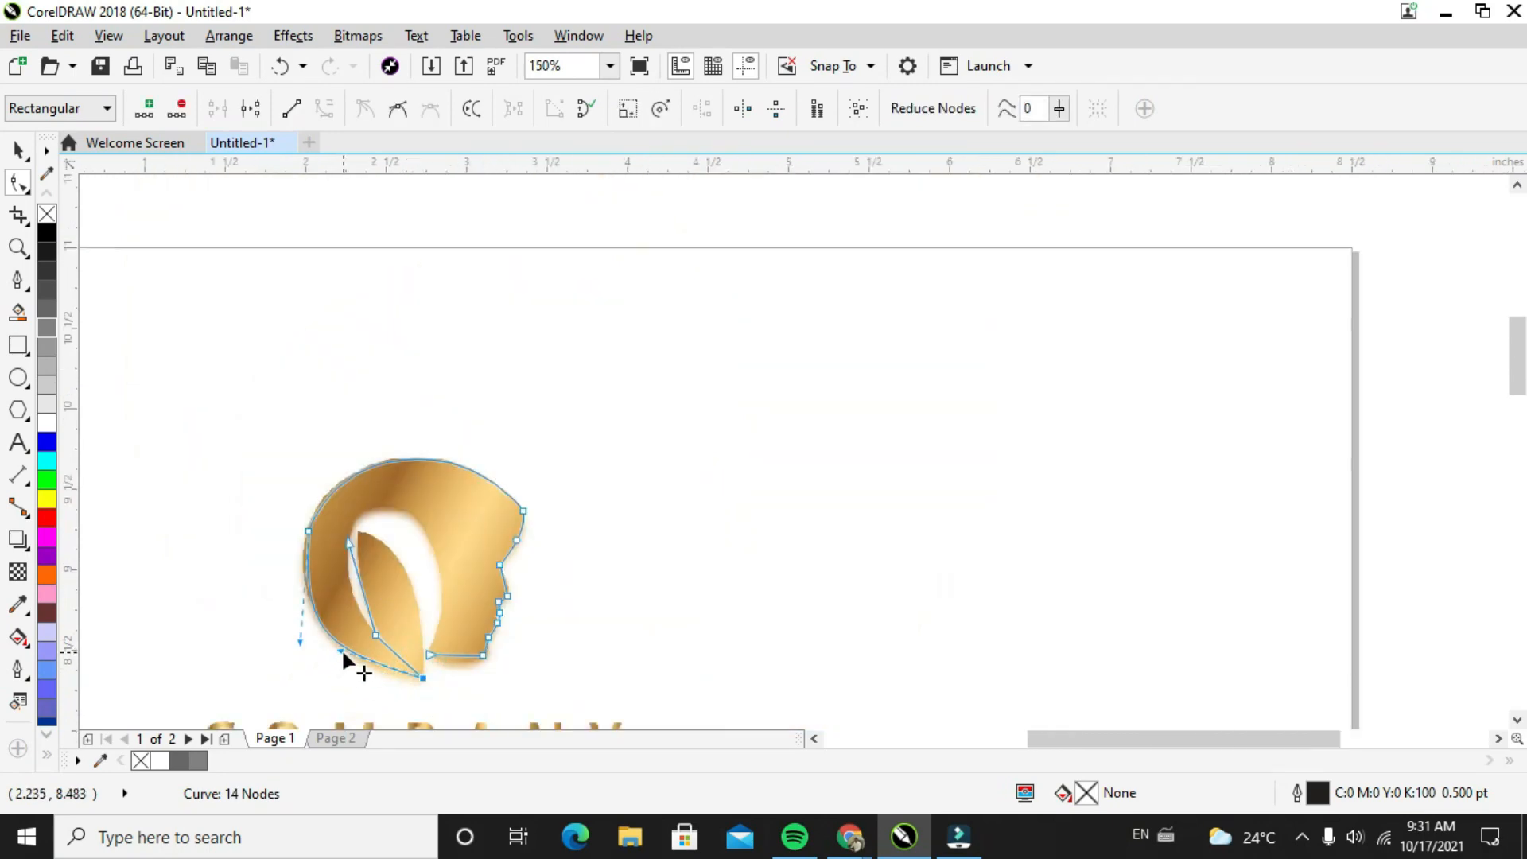
left_click_drag(342, 651, 352, 648)
Convert the straight segment under the jaw to a curve and bend it down to the jaw's rounded lower edge
left_click(454, 651)
scroll(456, 651, "up", 1)
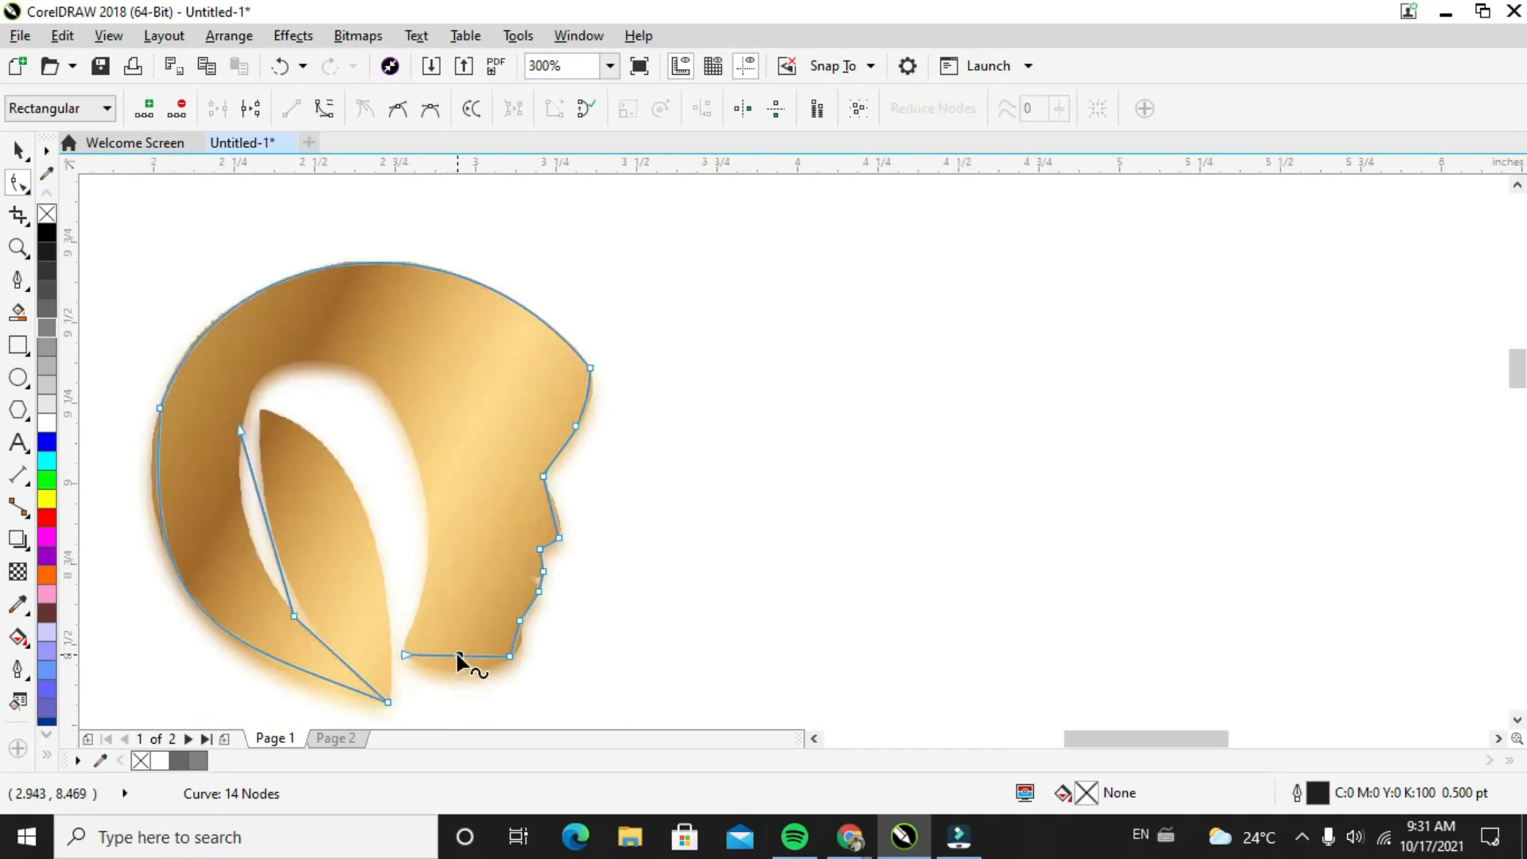
scroll(458, 660, "up", 1)
right_click(459, 656)
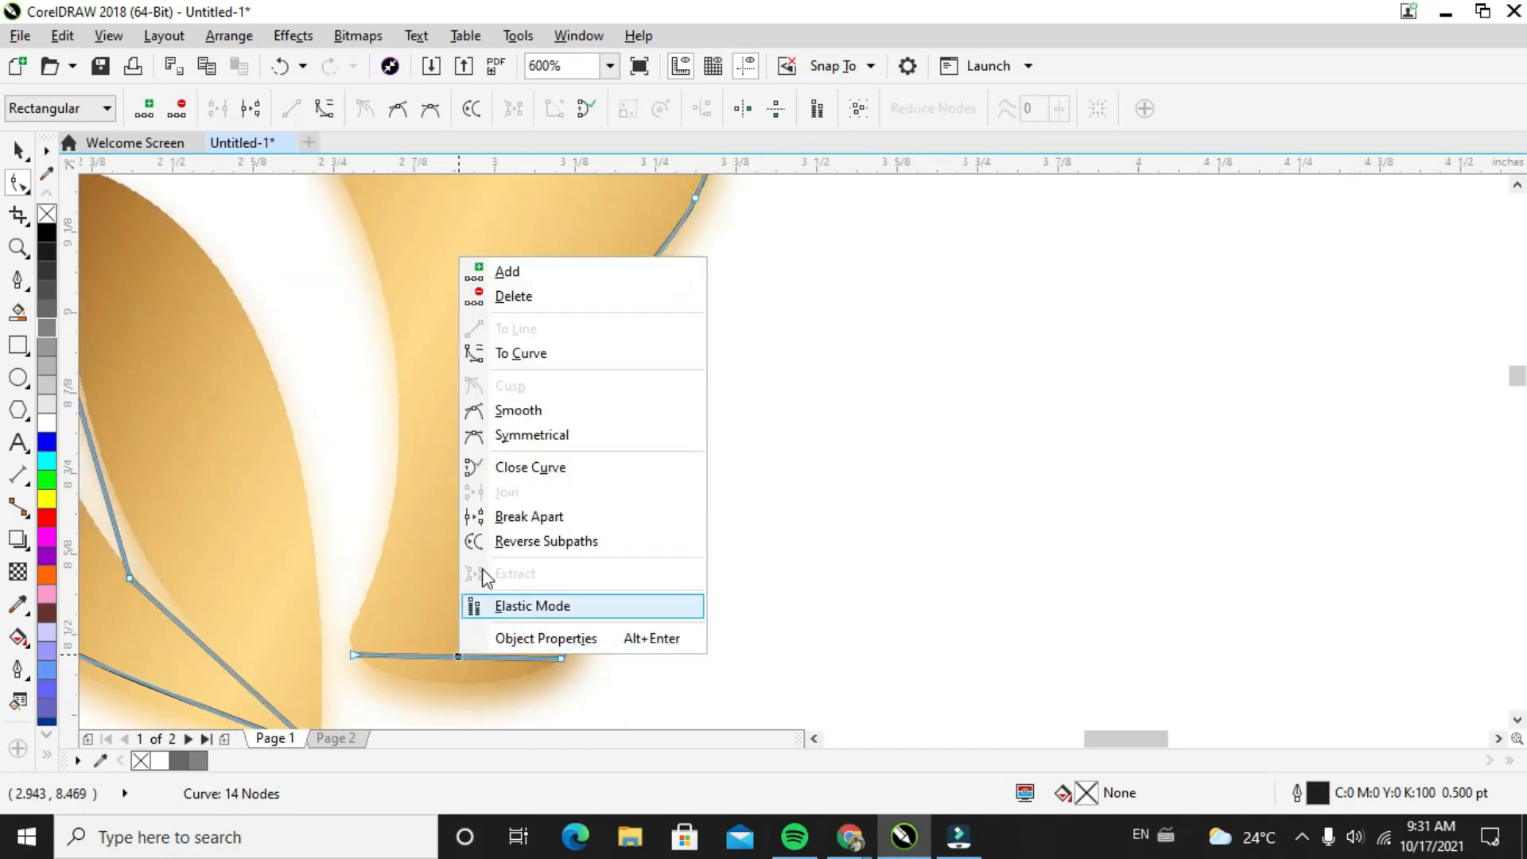
left_click(506, 349)
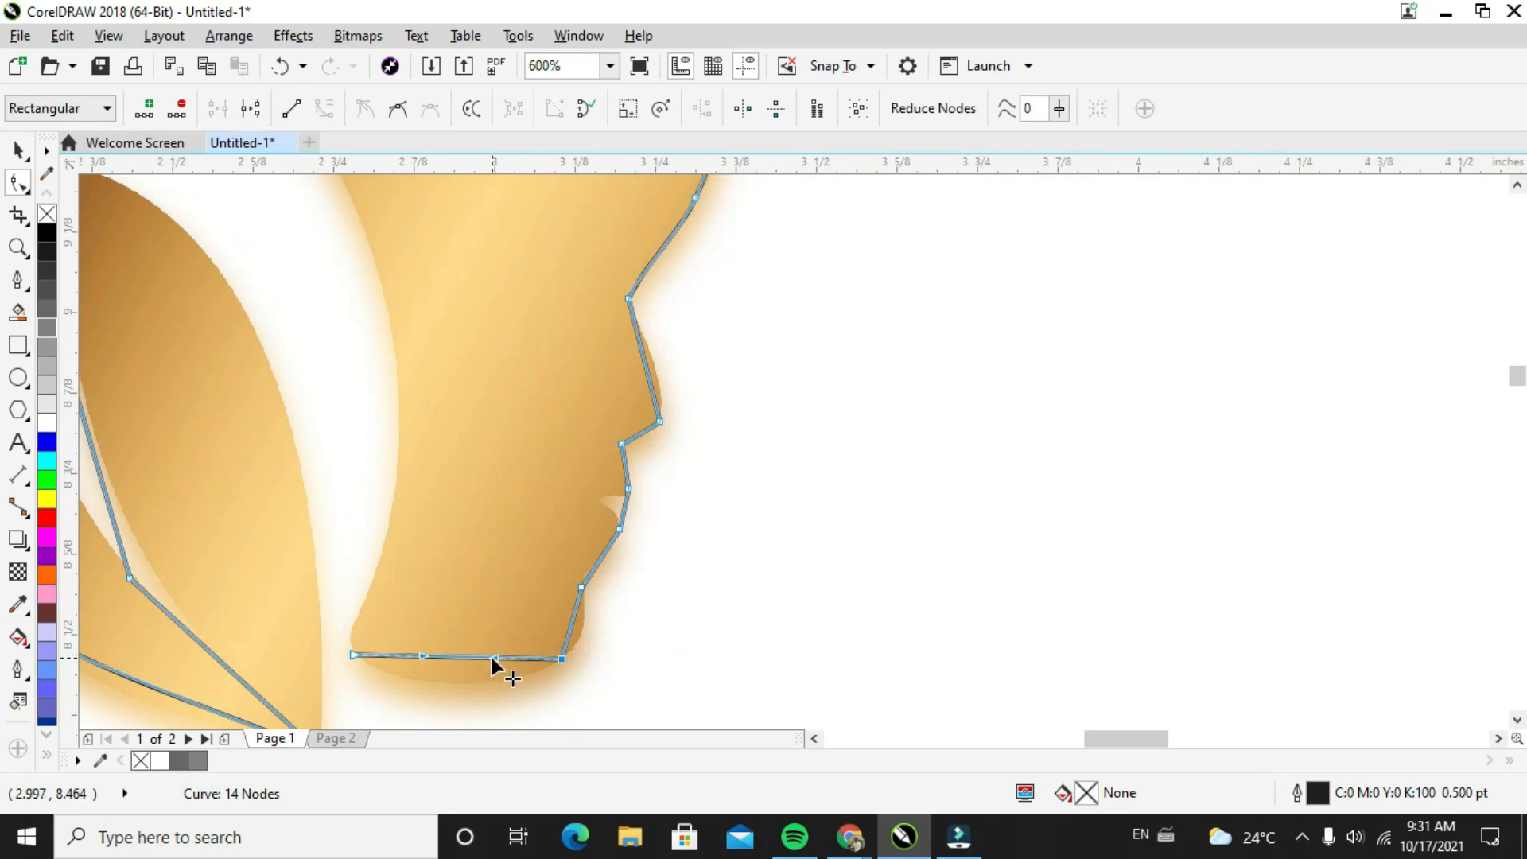
left_click_drag(492, 657, 430, 682)
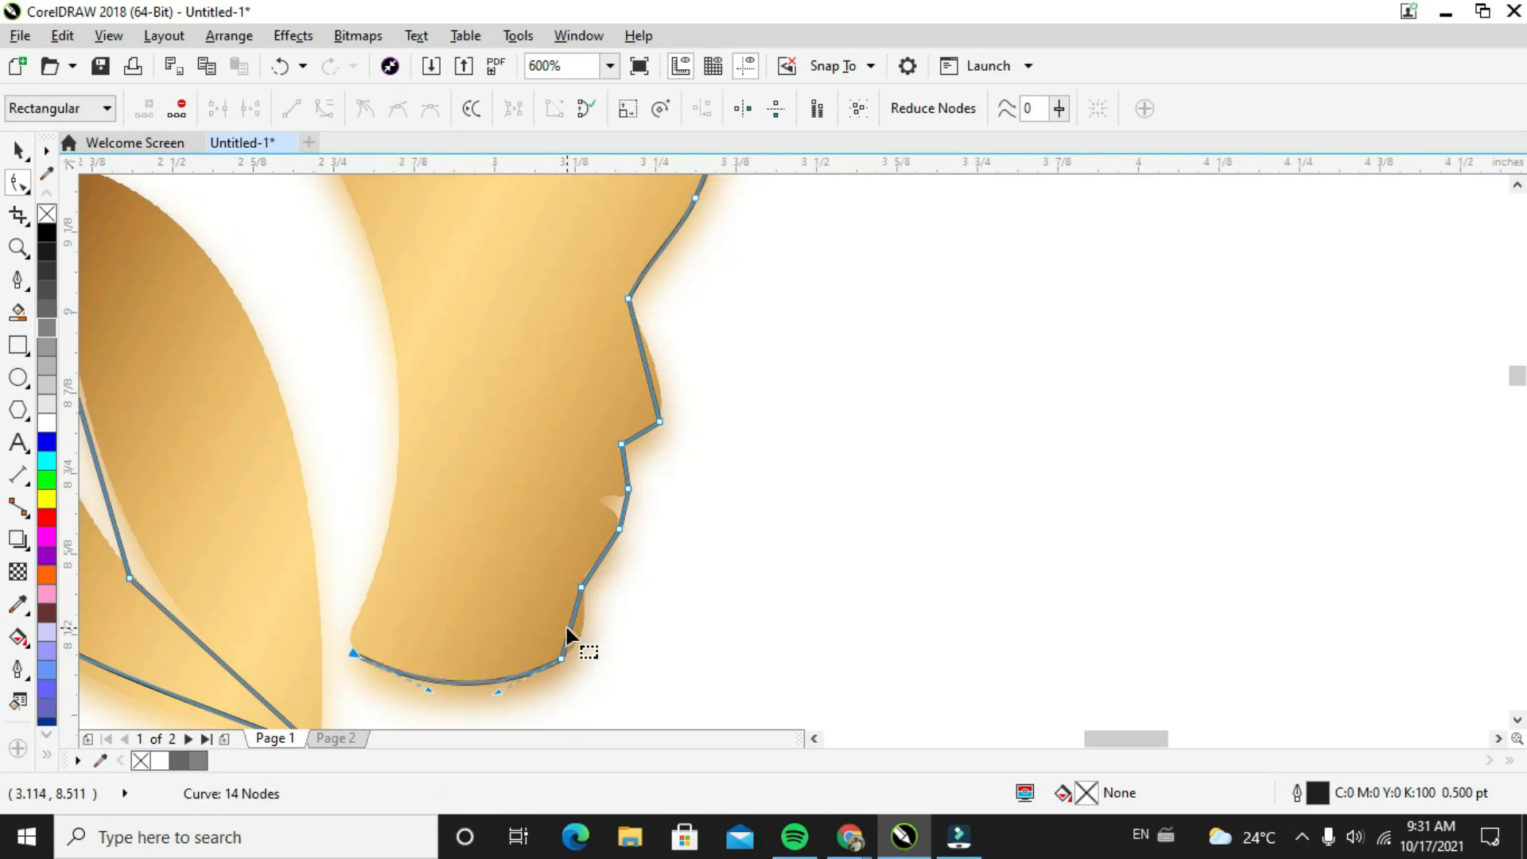
Convert the chin's front segment to a curve, bend it outward to the chin edge, and nudge its upper node up slightly
left_click(570, 627)
right_click(571, 628)
left_click(634, 326)
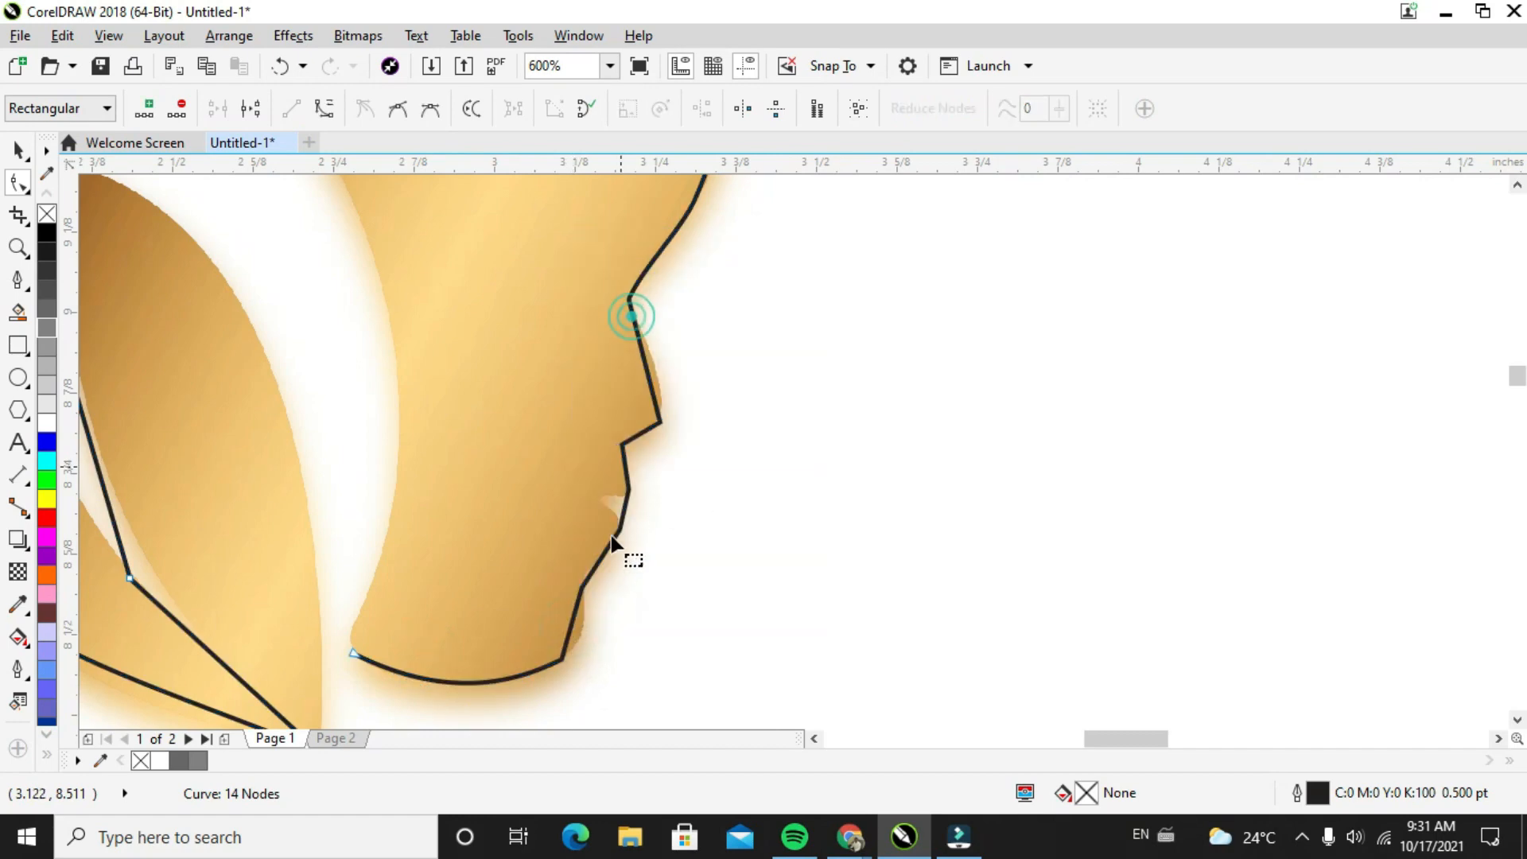
mouse_move(576, 615)
left_mouse_down()
mouse_move(604, 618)
mouse_move(575, 632)
mouse_move(574, 656)
mouse_move(593, 602)
left_mouse_up()
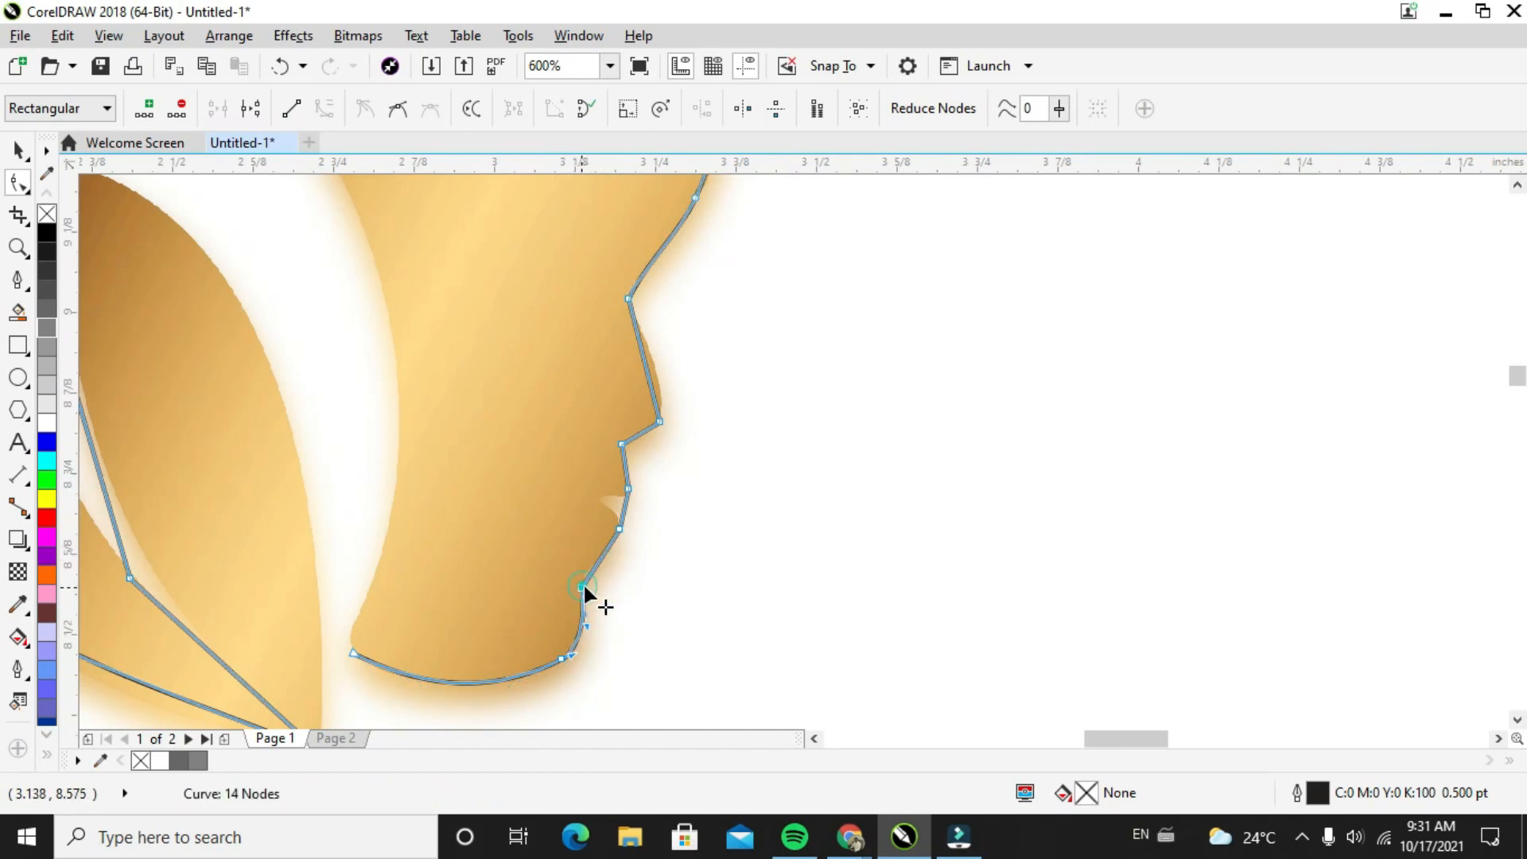
left_click_drag(582, 584, 580, 577)
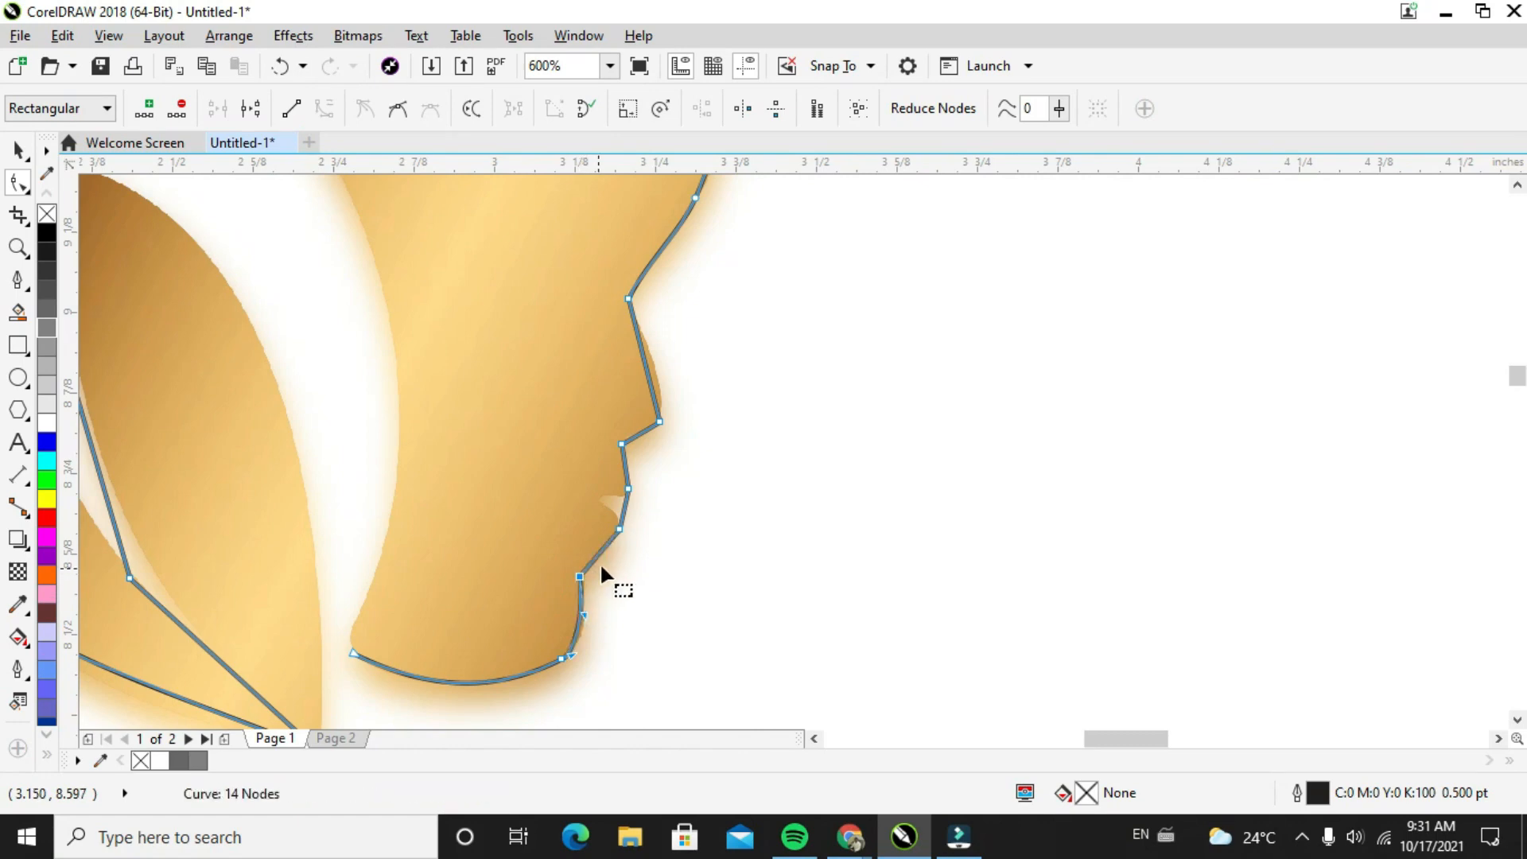
Convert the short segment between chin and lower lip to a curve and bulge it outward along the lower lip
left_click(602, 548)
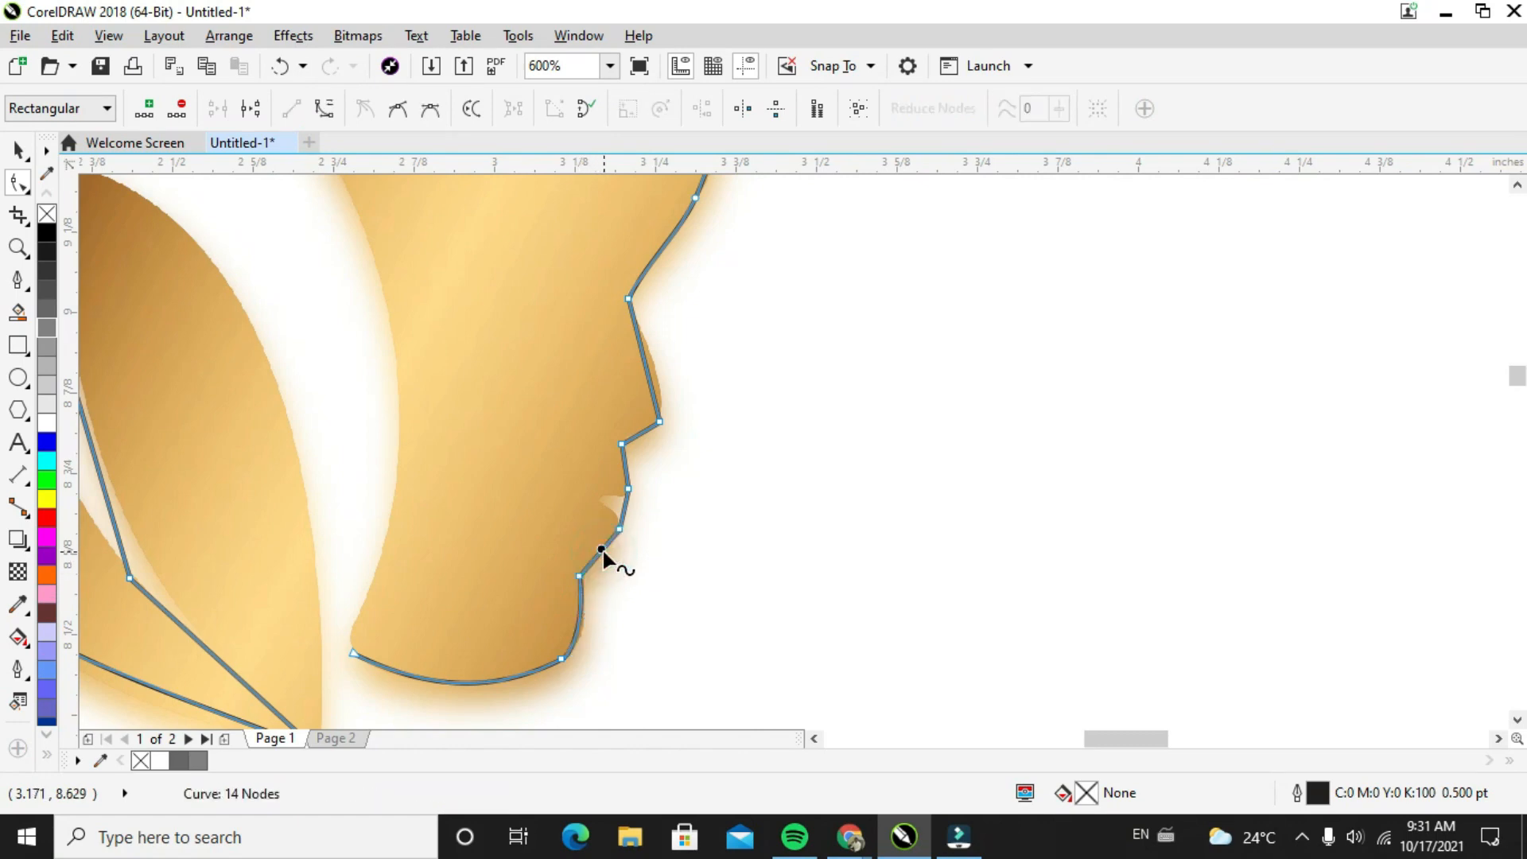
right_click(602, 551)
left_click(658, 247)
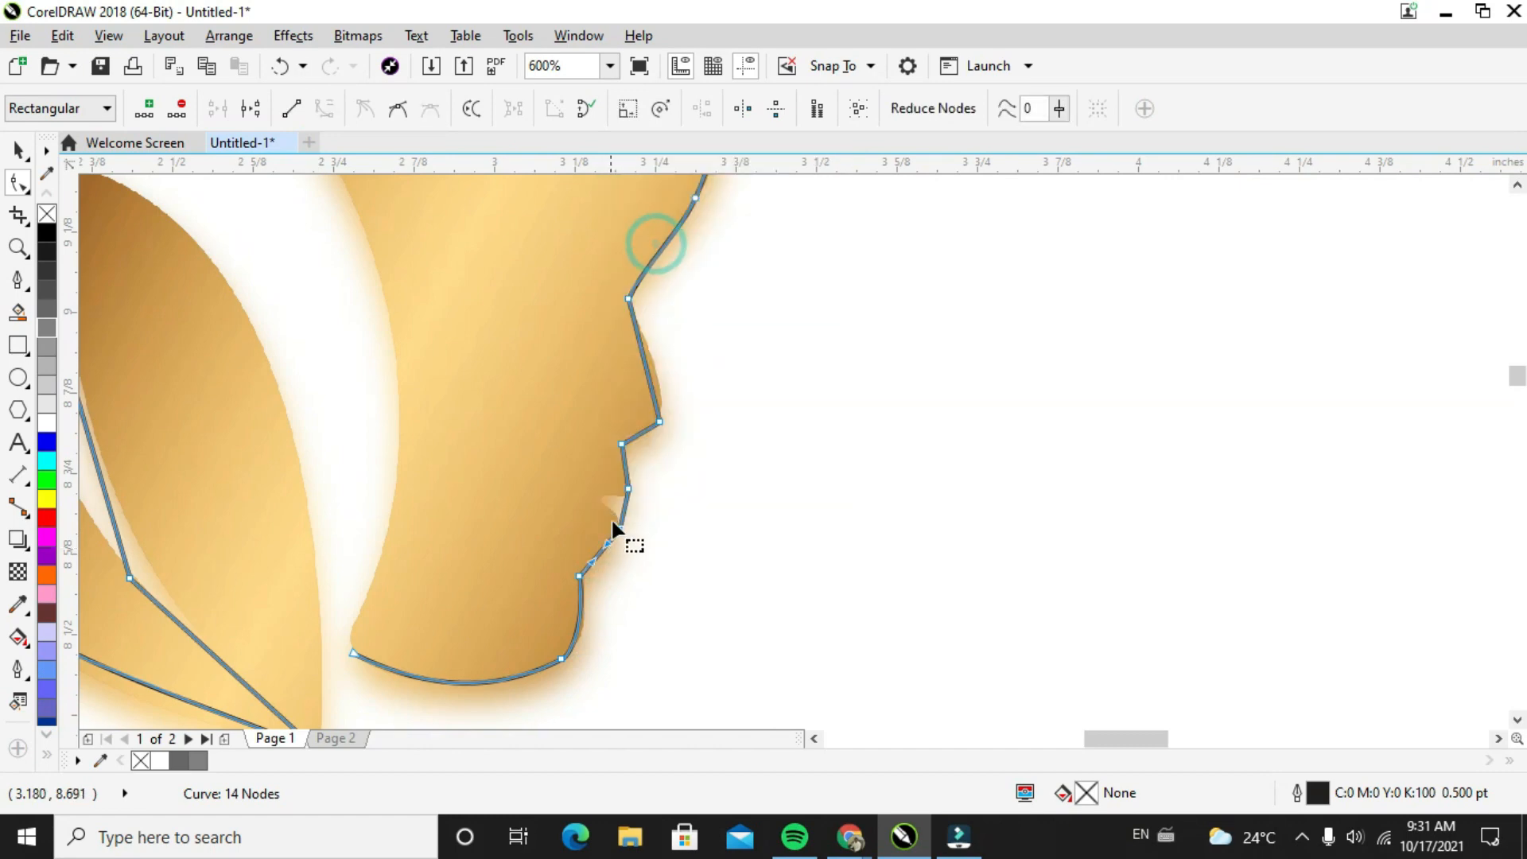
left_click_drag(609, 546, 618, 552)
left_click(619, 529)
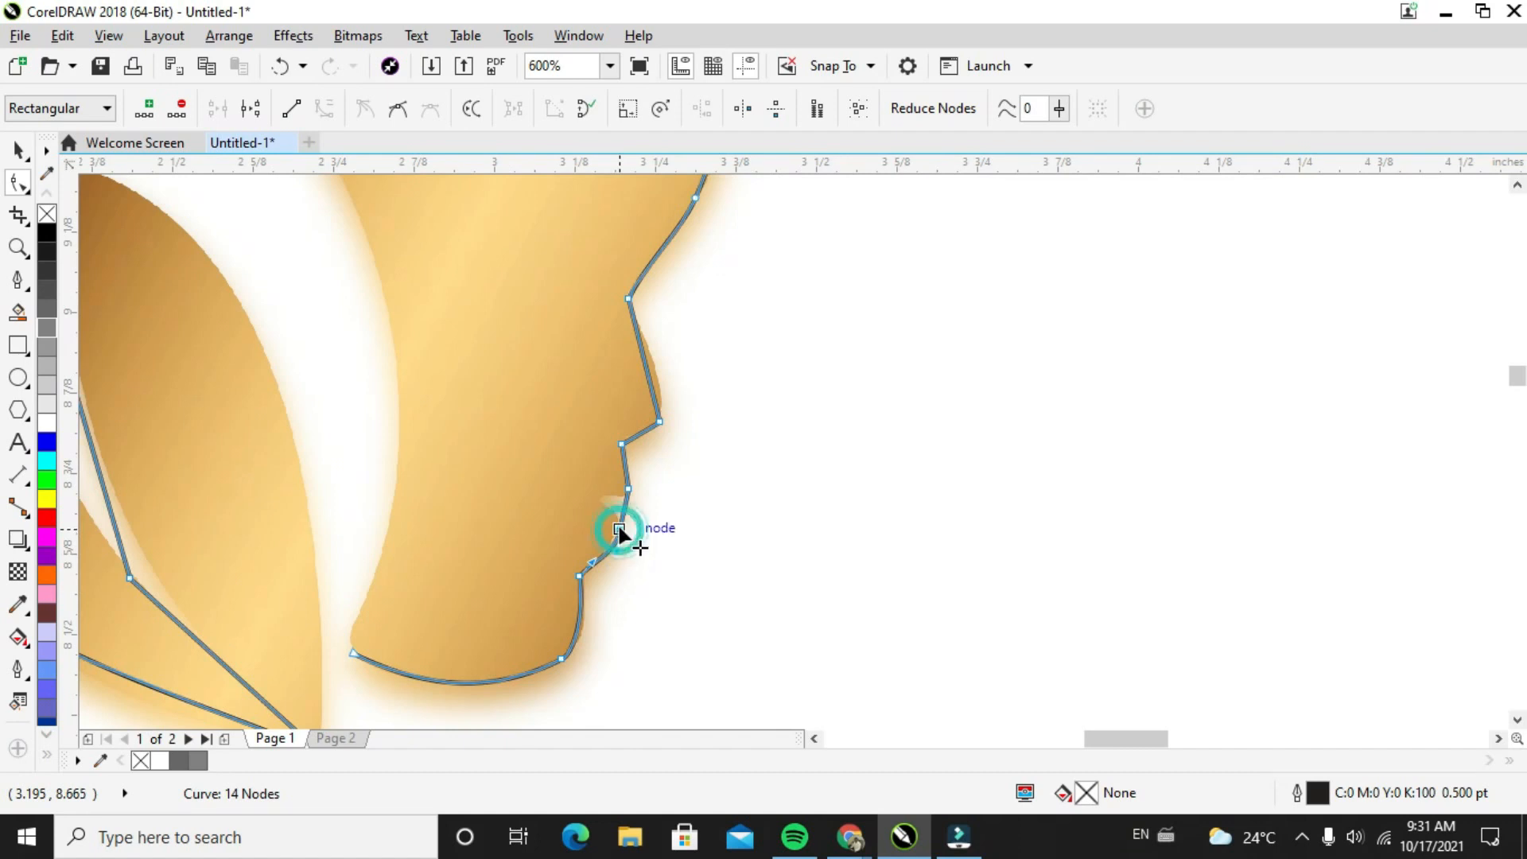
Convert the mouth segment to a curve, bend it into the notch between the lips, and reposition both of its end nodes
right_click(623, 505)
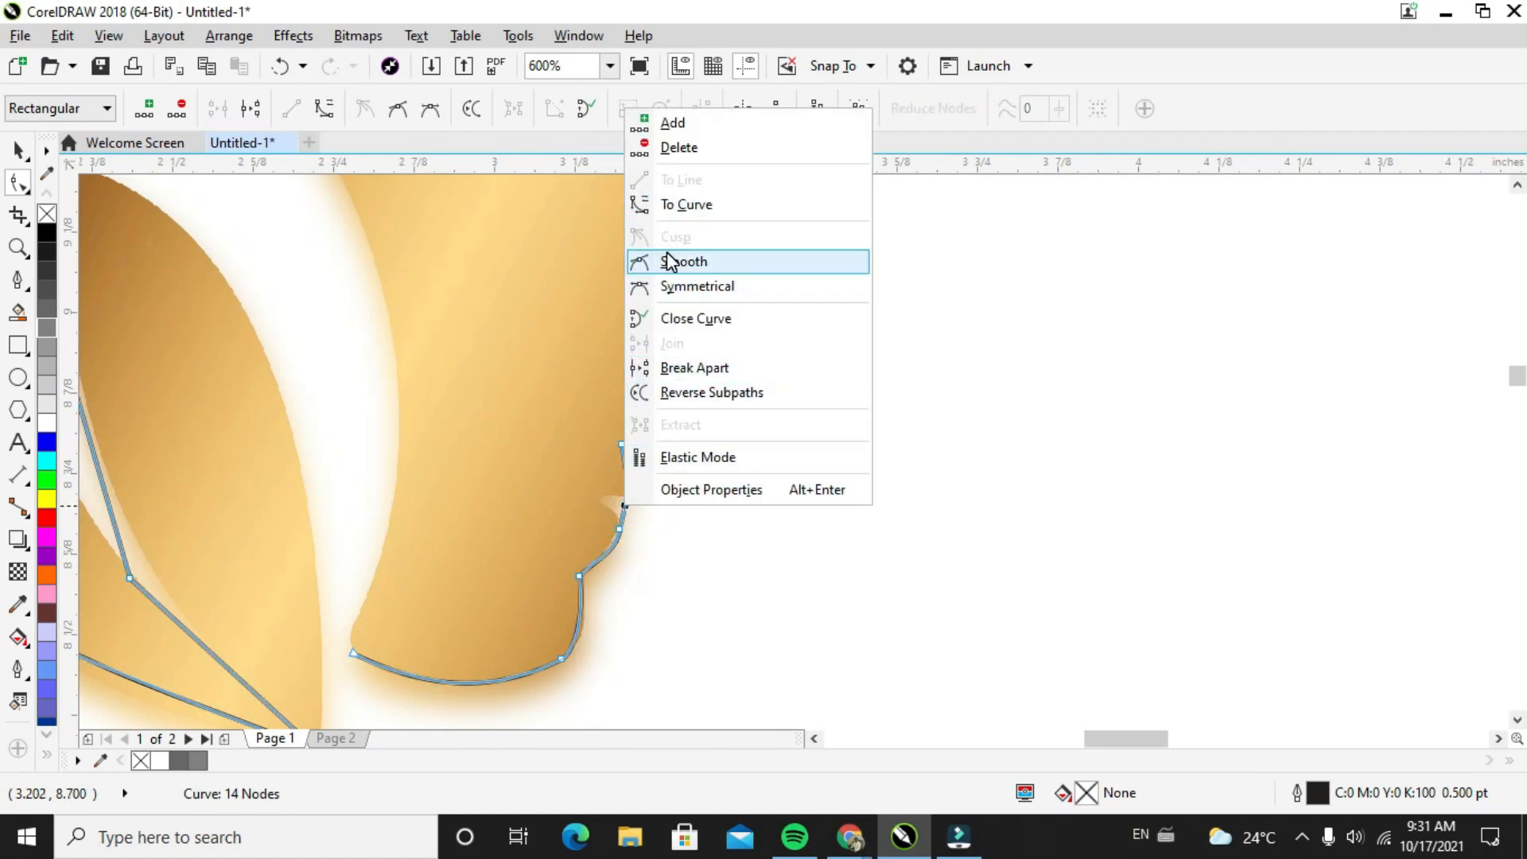
left_click(681, 205)
scroll(653, 503, "up", 3)
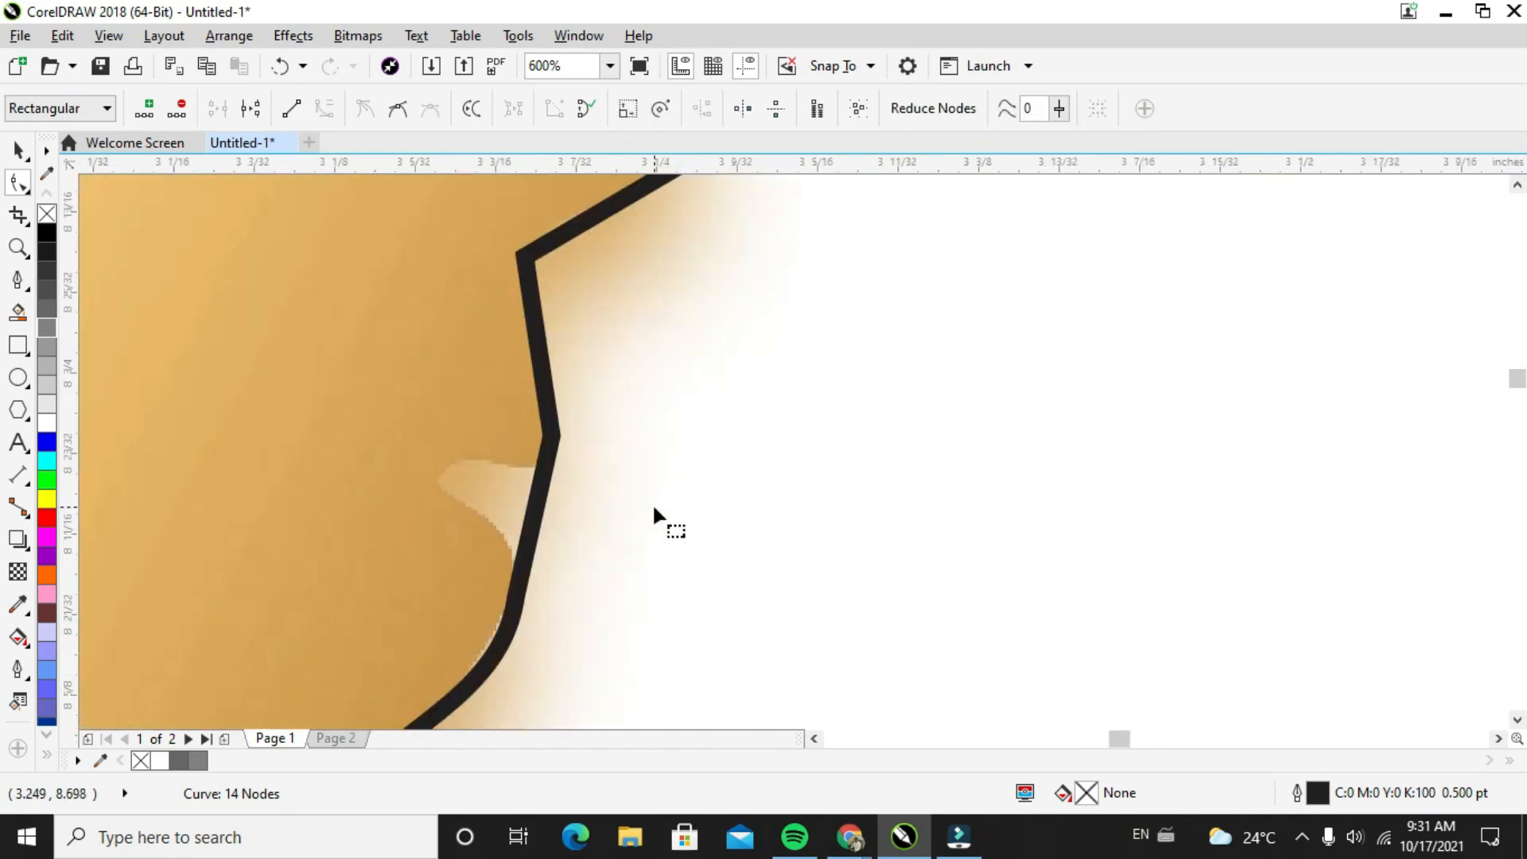
left_click(550, 441)
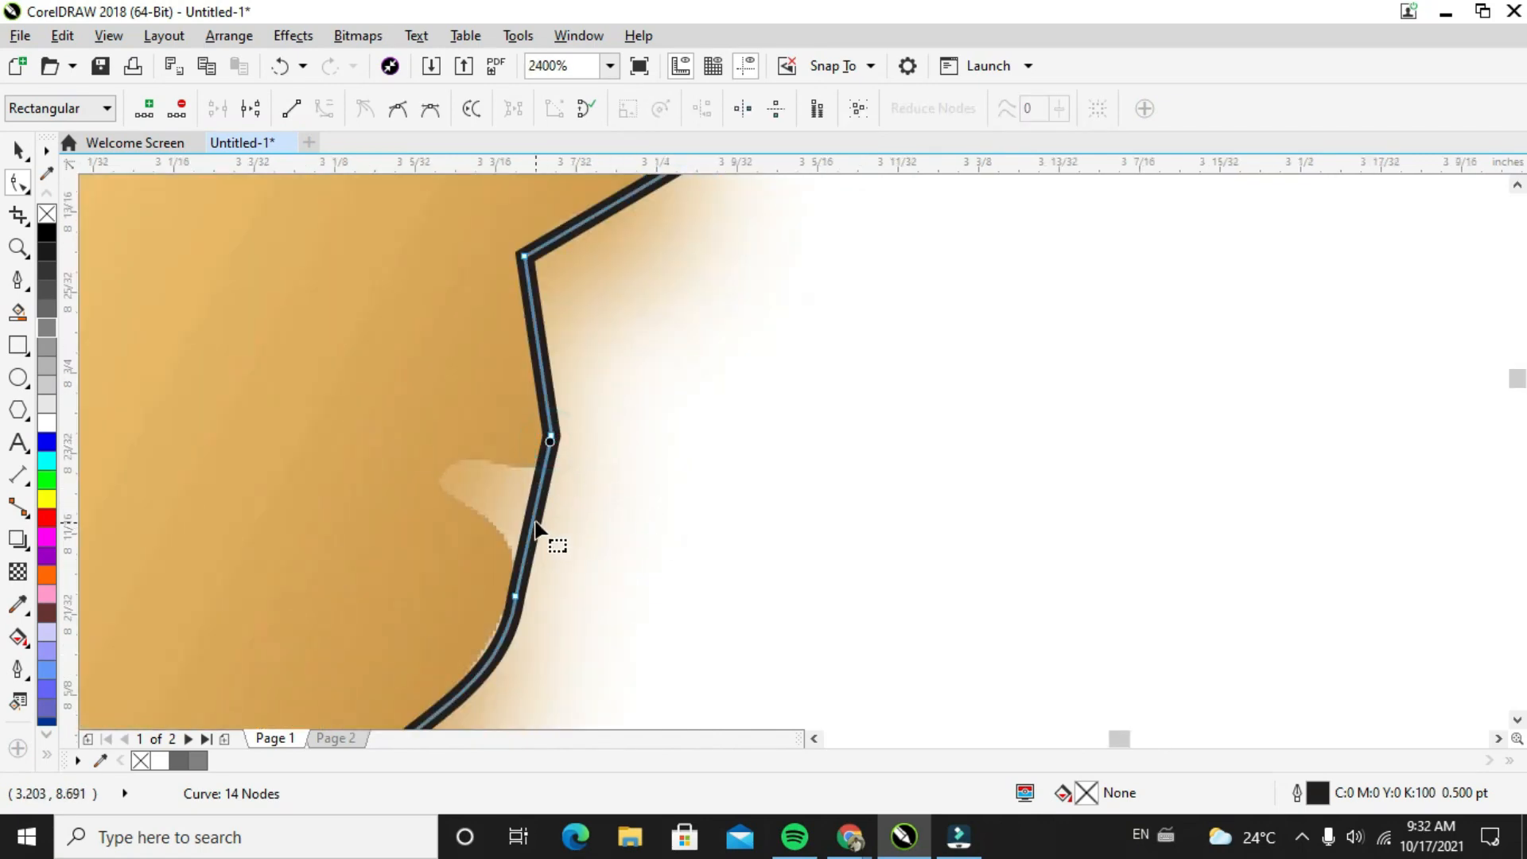
left_click_drag(535, 514, 451, 479)
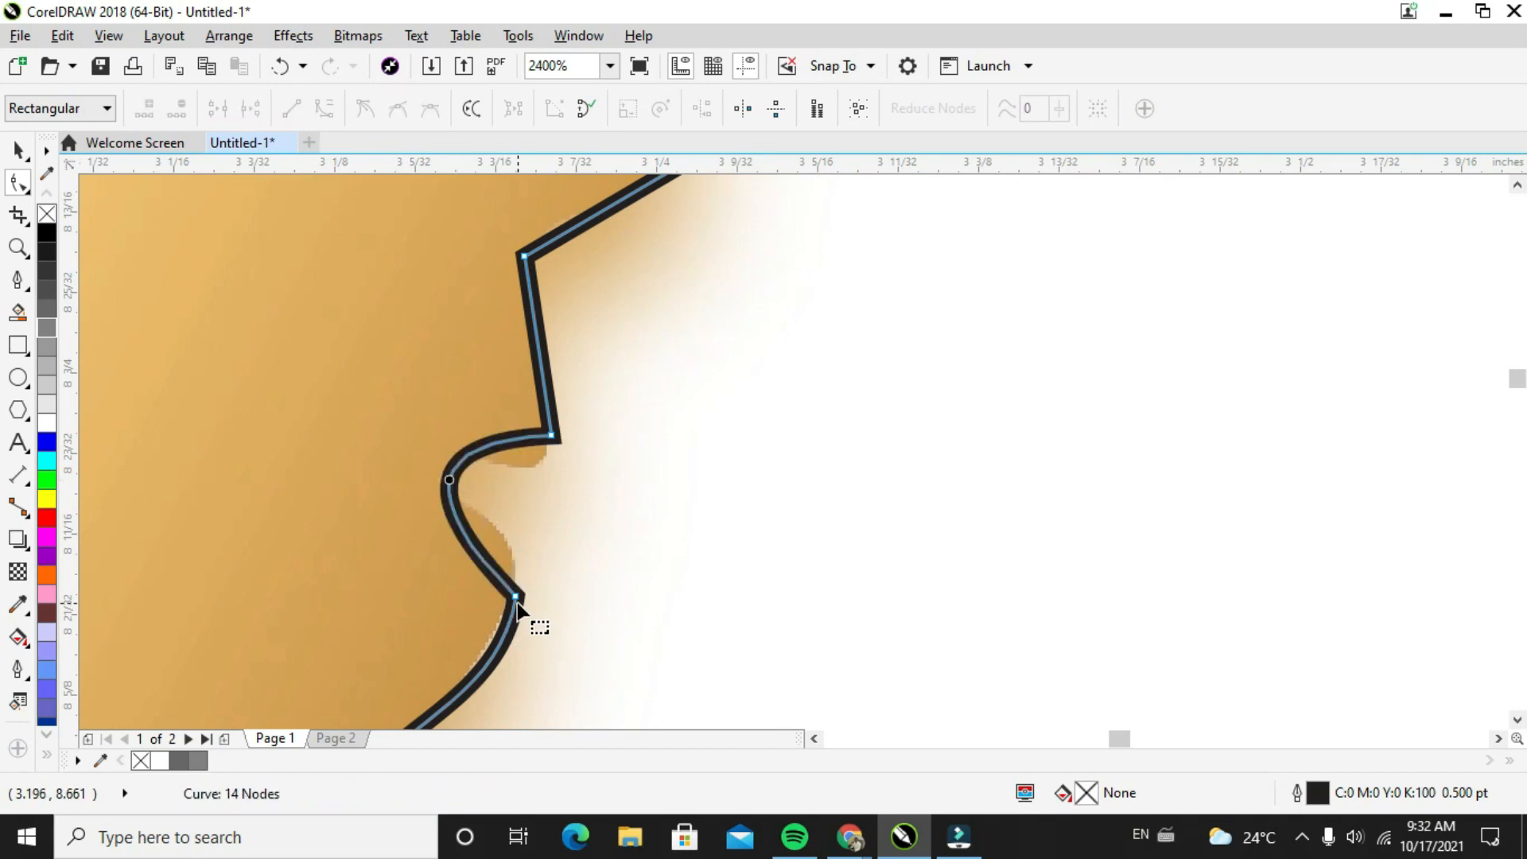
left_click_drag(515, 596, 517, 557)
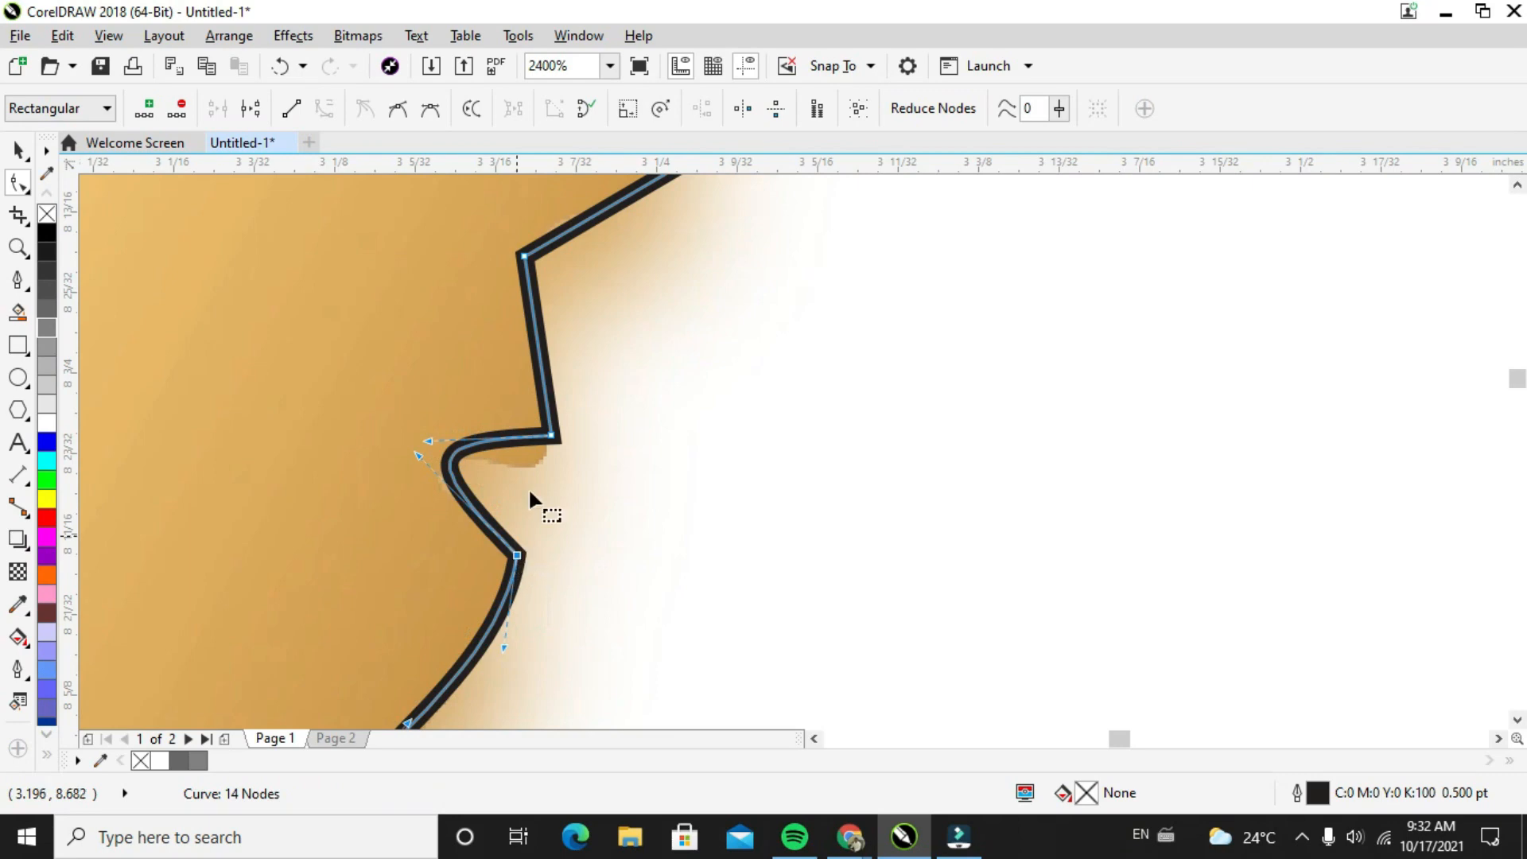
left_click_drag(553, 436, 533, 459)
scroll(547, 370, "down", 2)
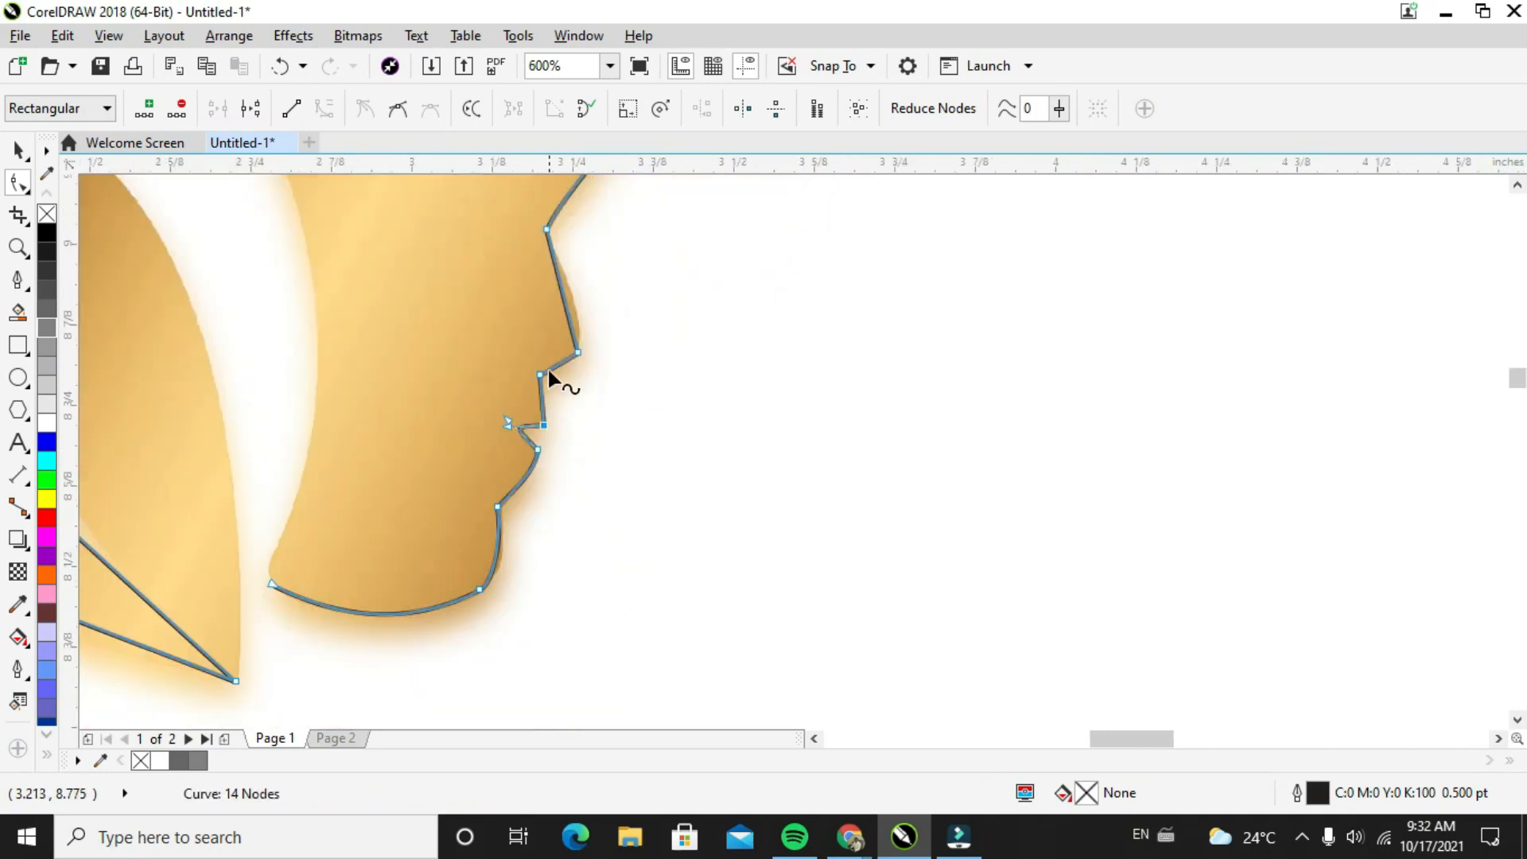
Convert the straight nose-bridge segment to a curve and adjust both handles to follow the nose's outer edge
scroll(547, 364, "up", 1)
scroll(548, 365, "down", 1)
scroll(565, 247, "up", 1)
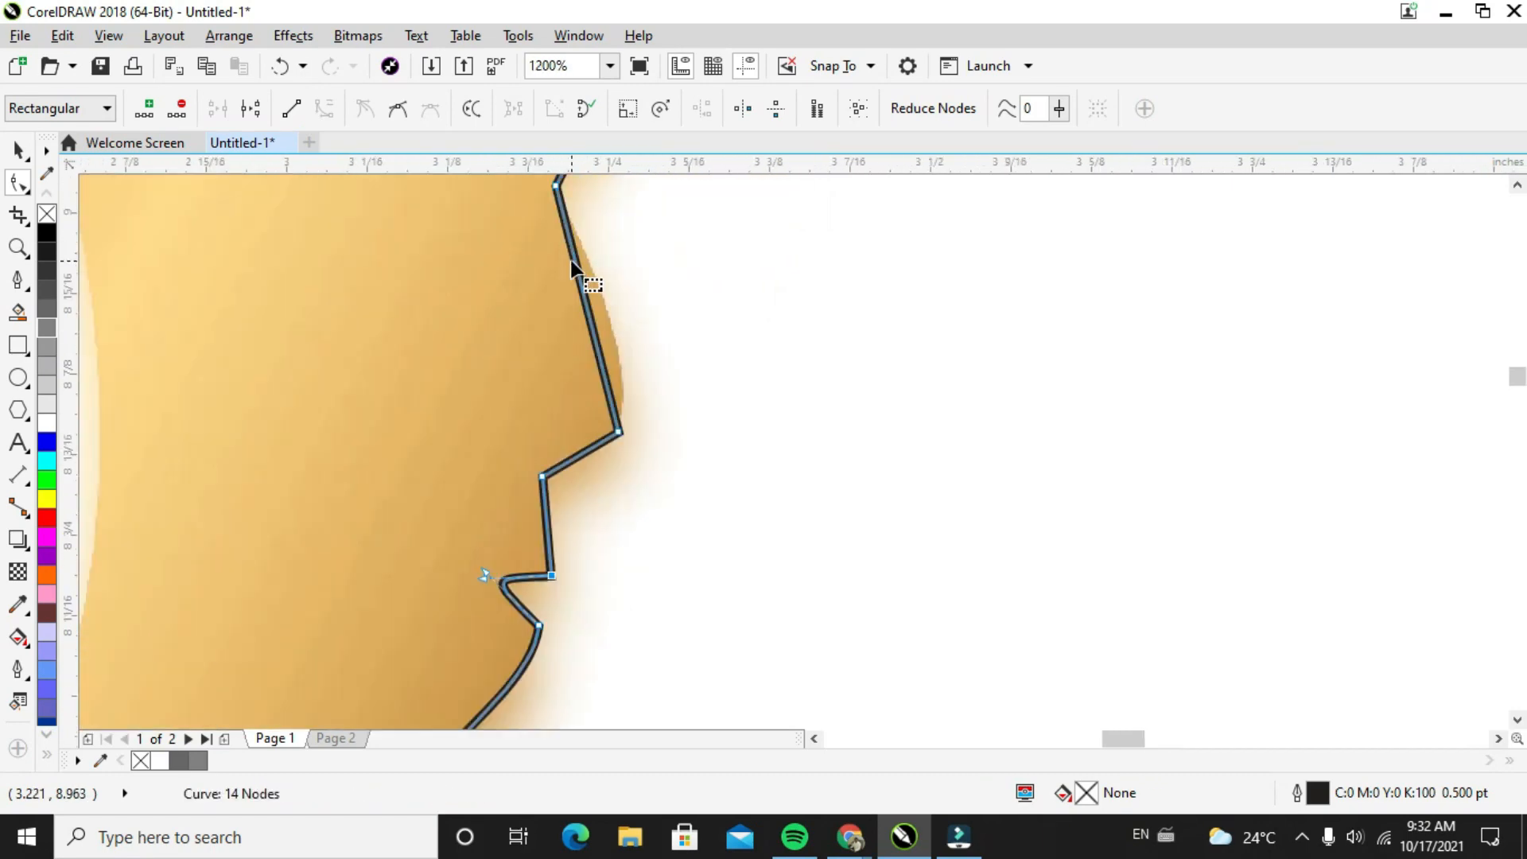
right_click(587, 296)
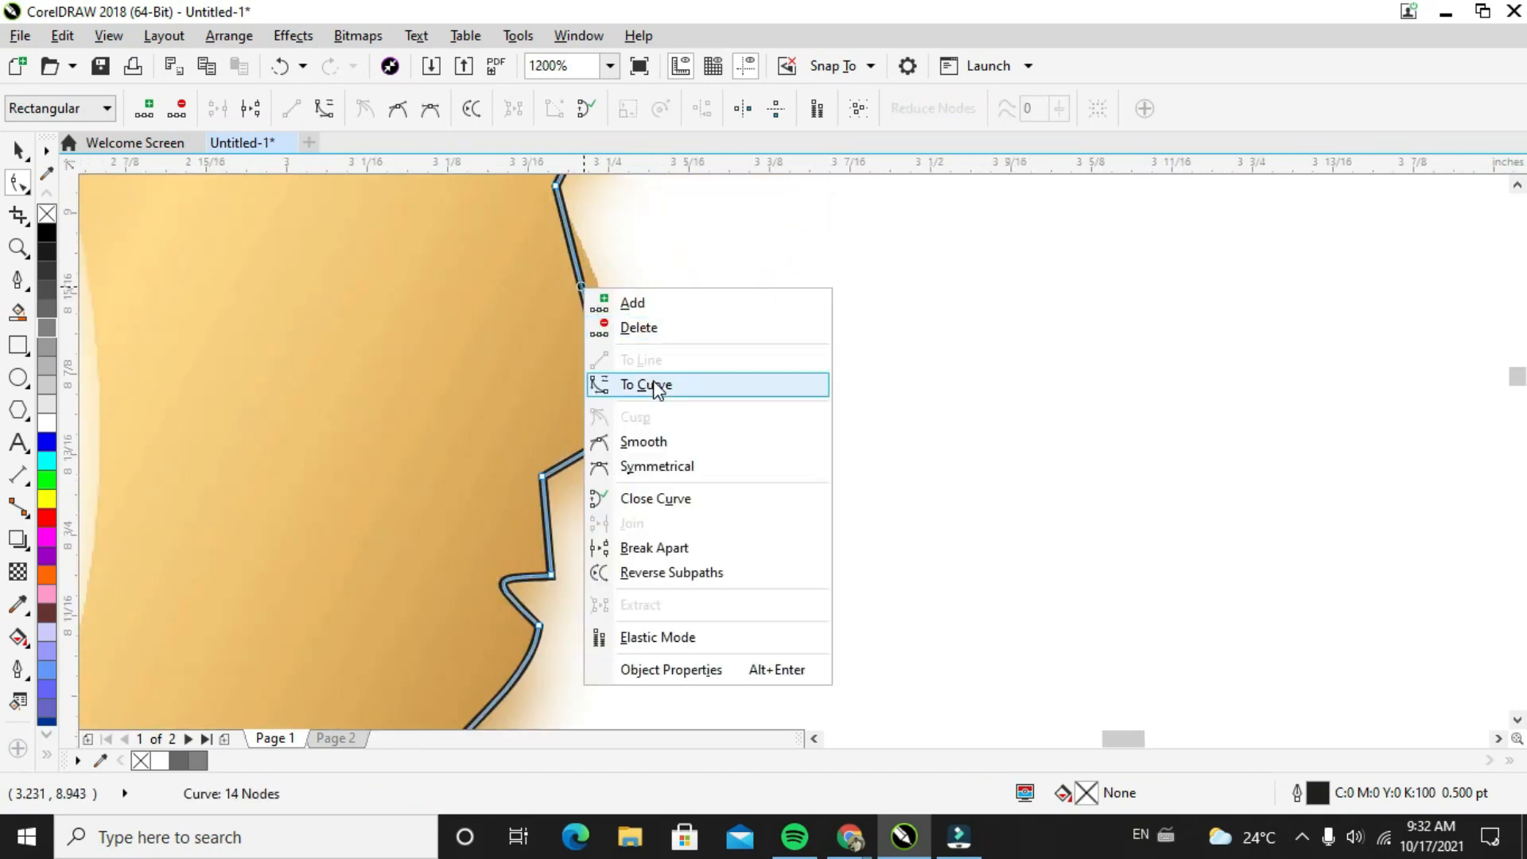
left_click(648, 385)
left_click_drag(595, 346, 638, 347)
left_click_drag(576, 269, 586, 271)
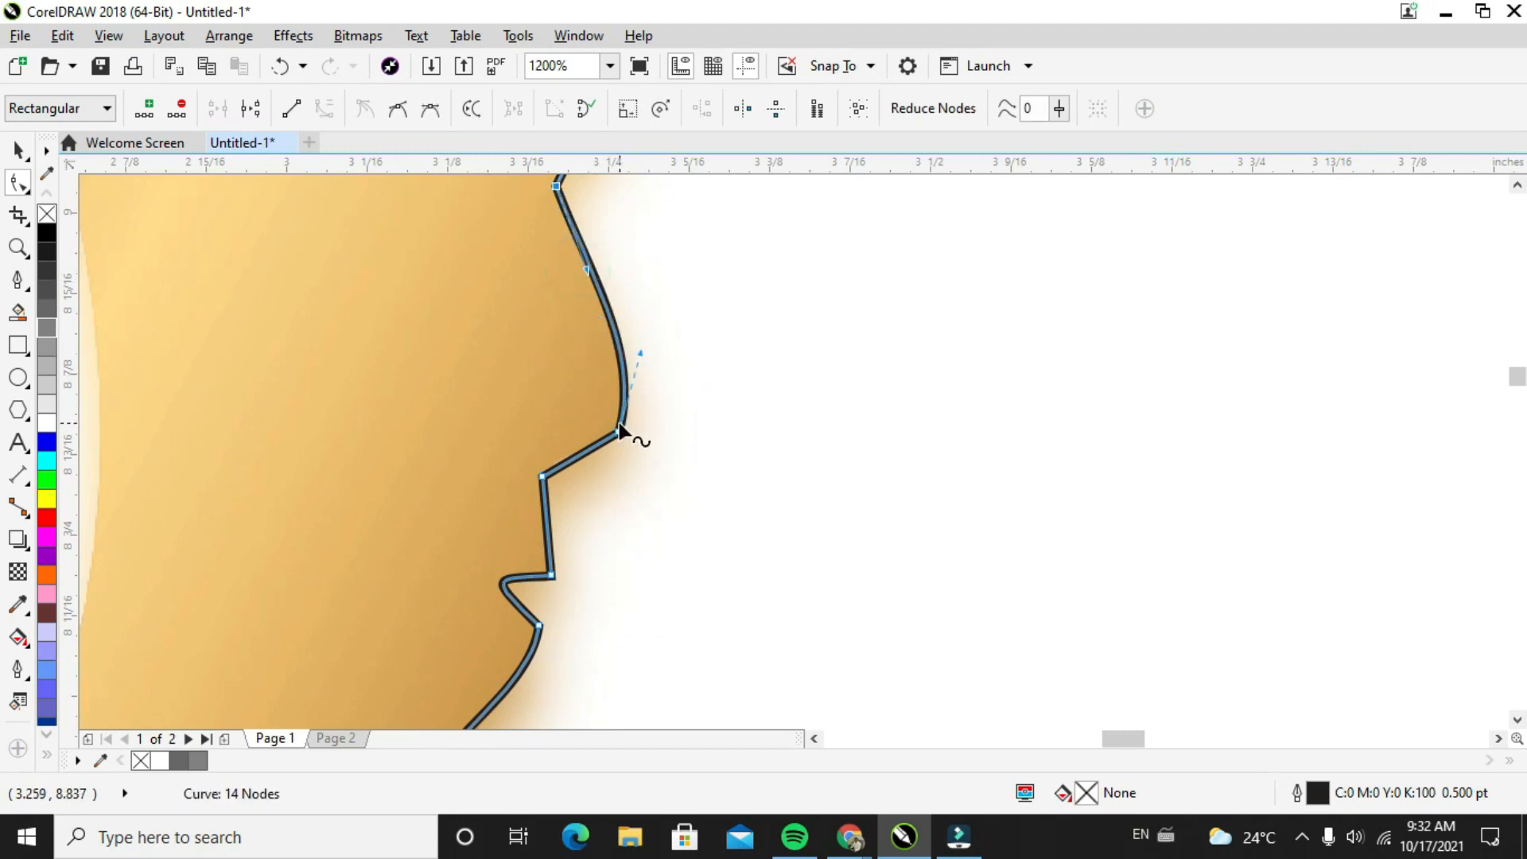
left_click(541, 478)
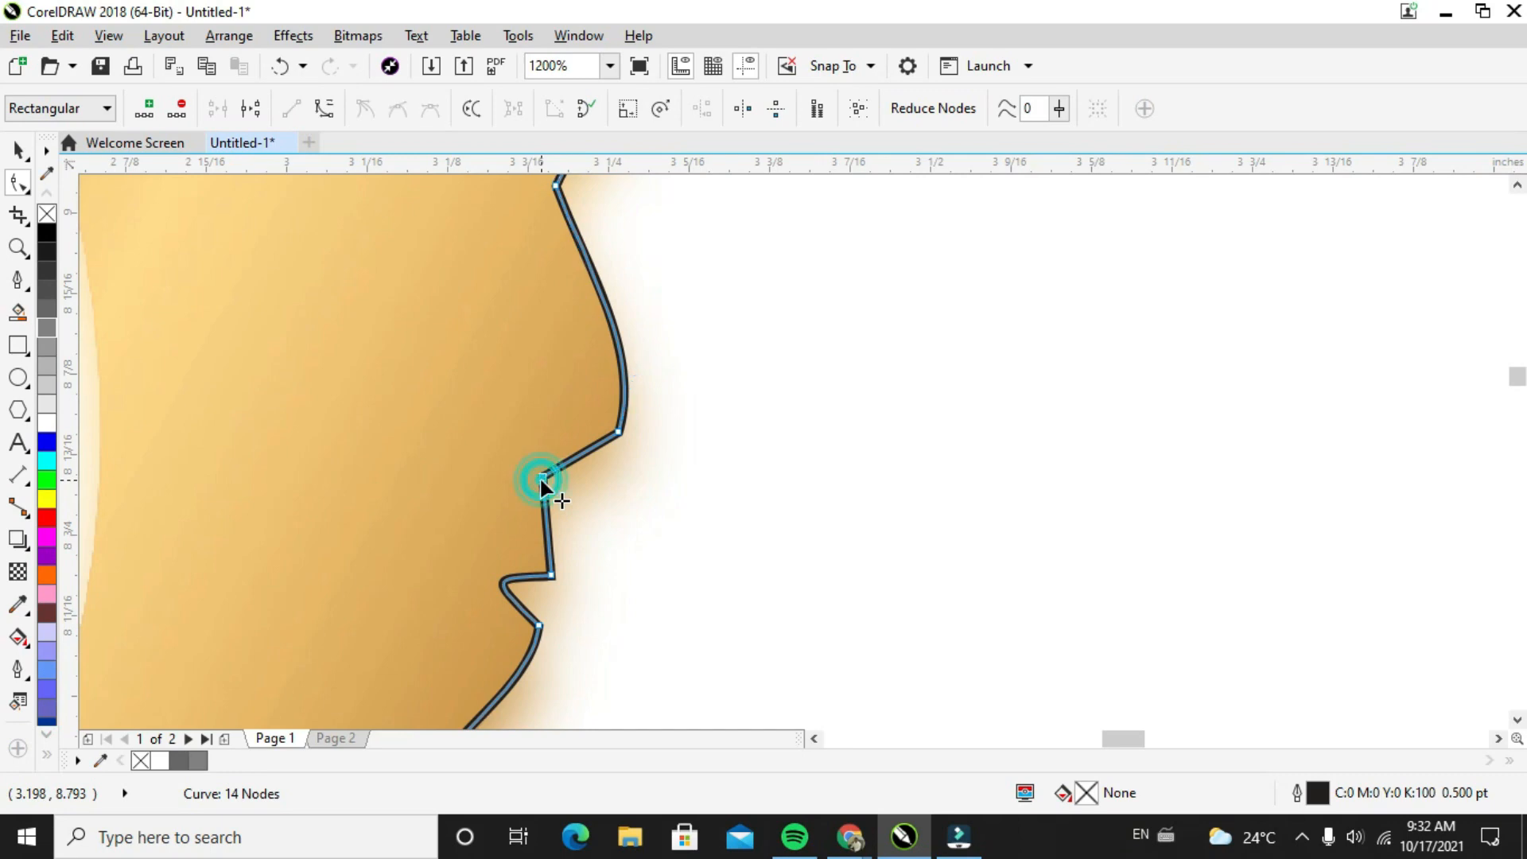
Convert the straight segment along the hair's inner edge beside the leaf to a curve and bend it outward to the hair edge
scroll(612, 433, "down", 3)
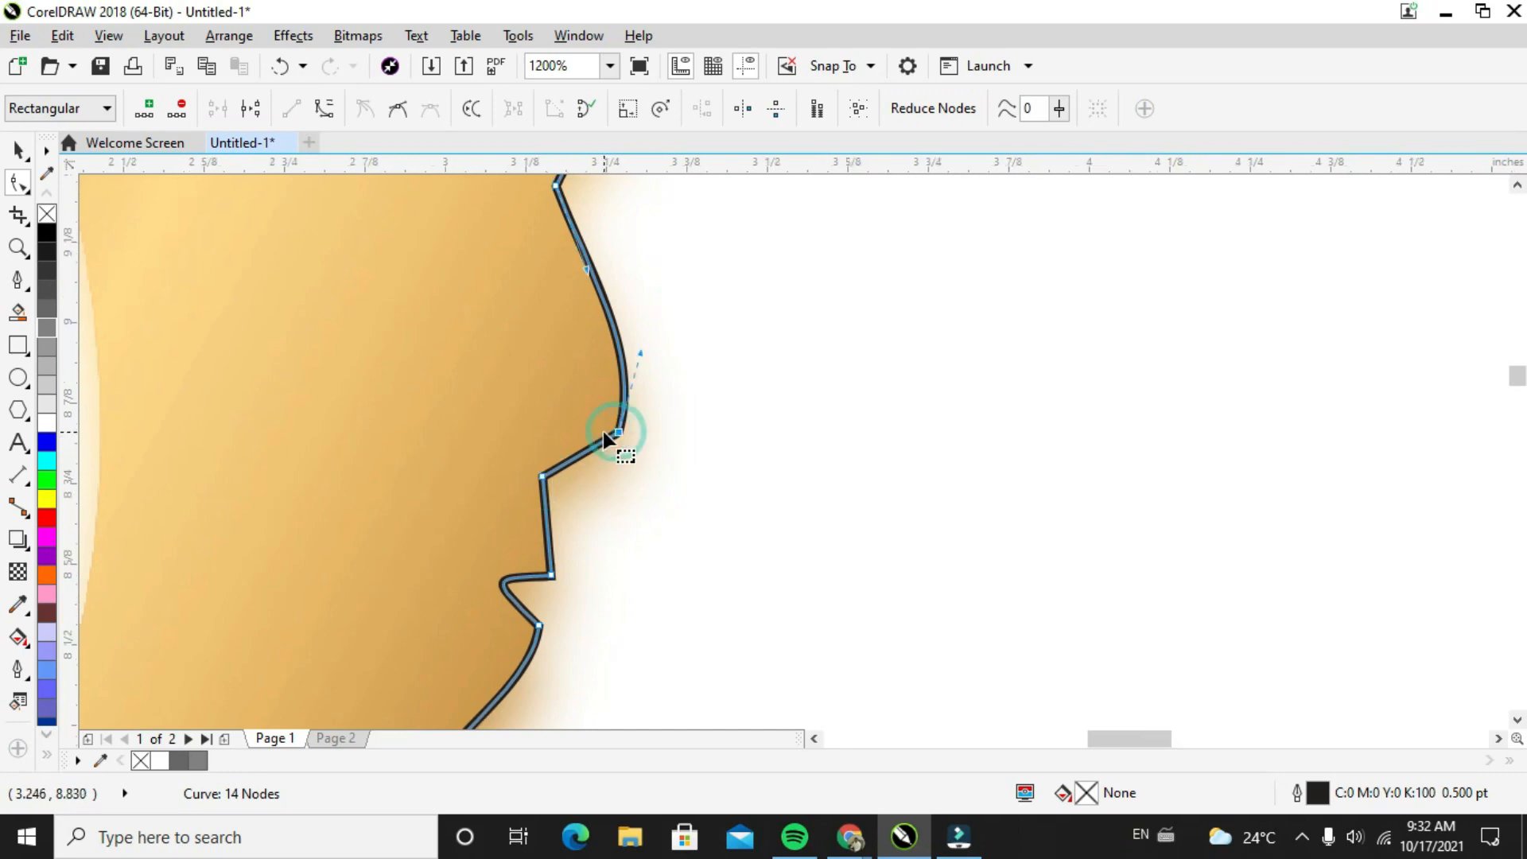
left_click(1518, 179)
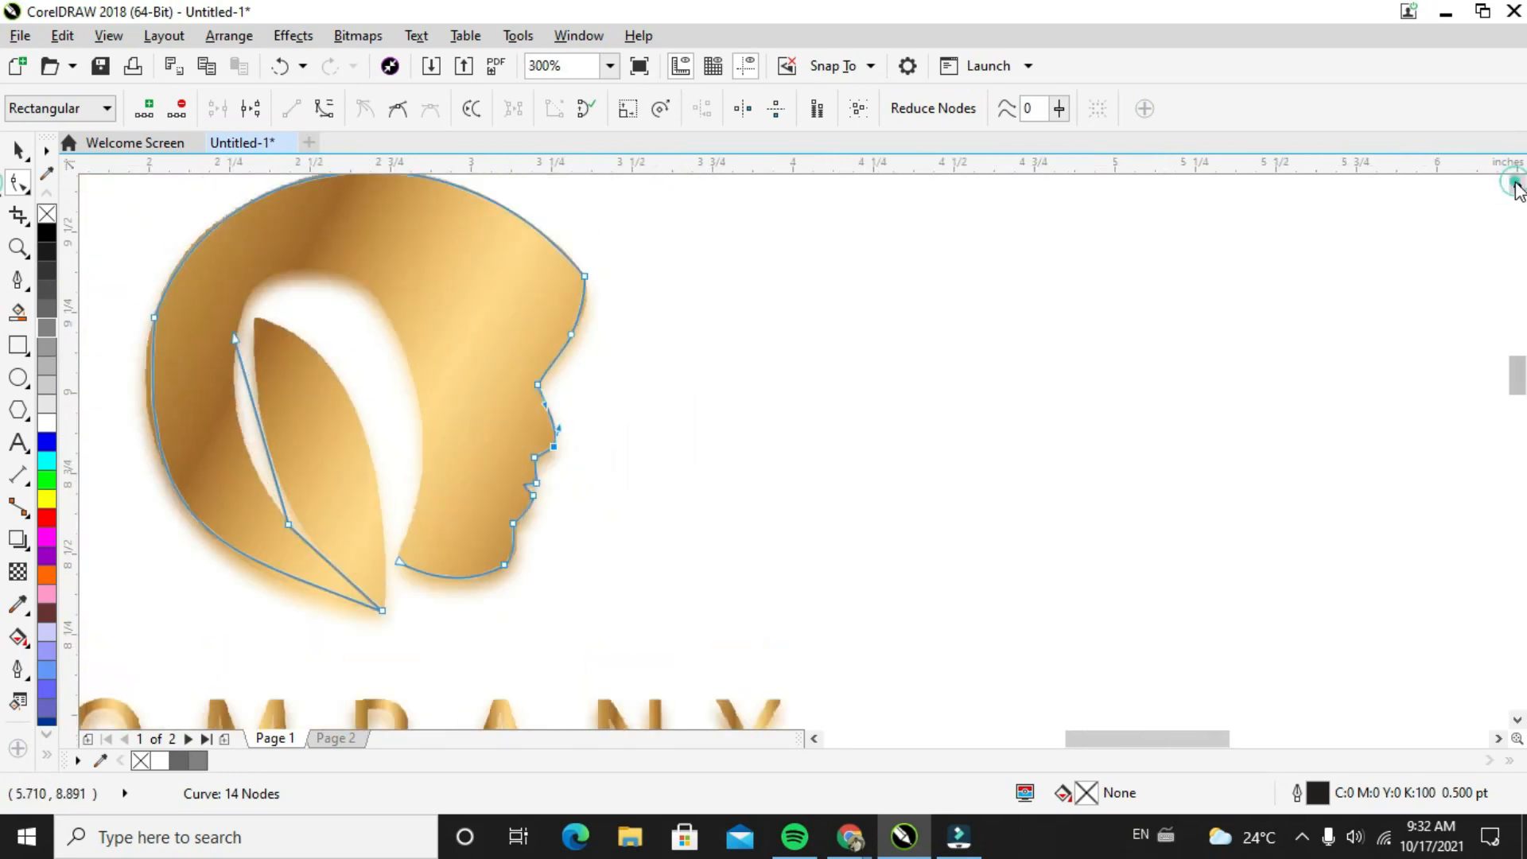
left_click(256, 425)
right_click(256, 424)
left_click(304, 205)
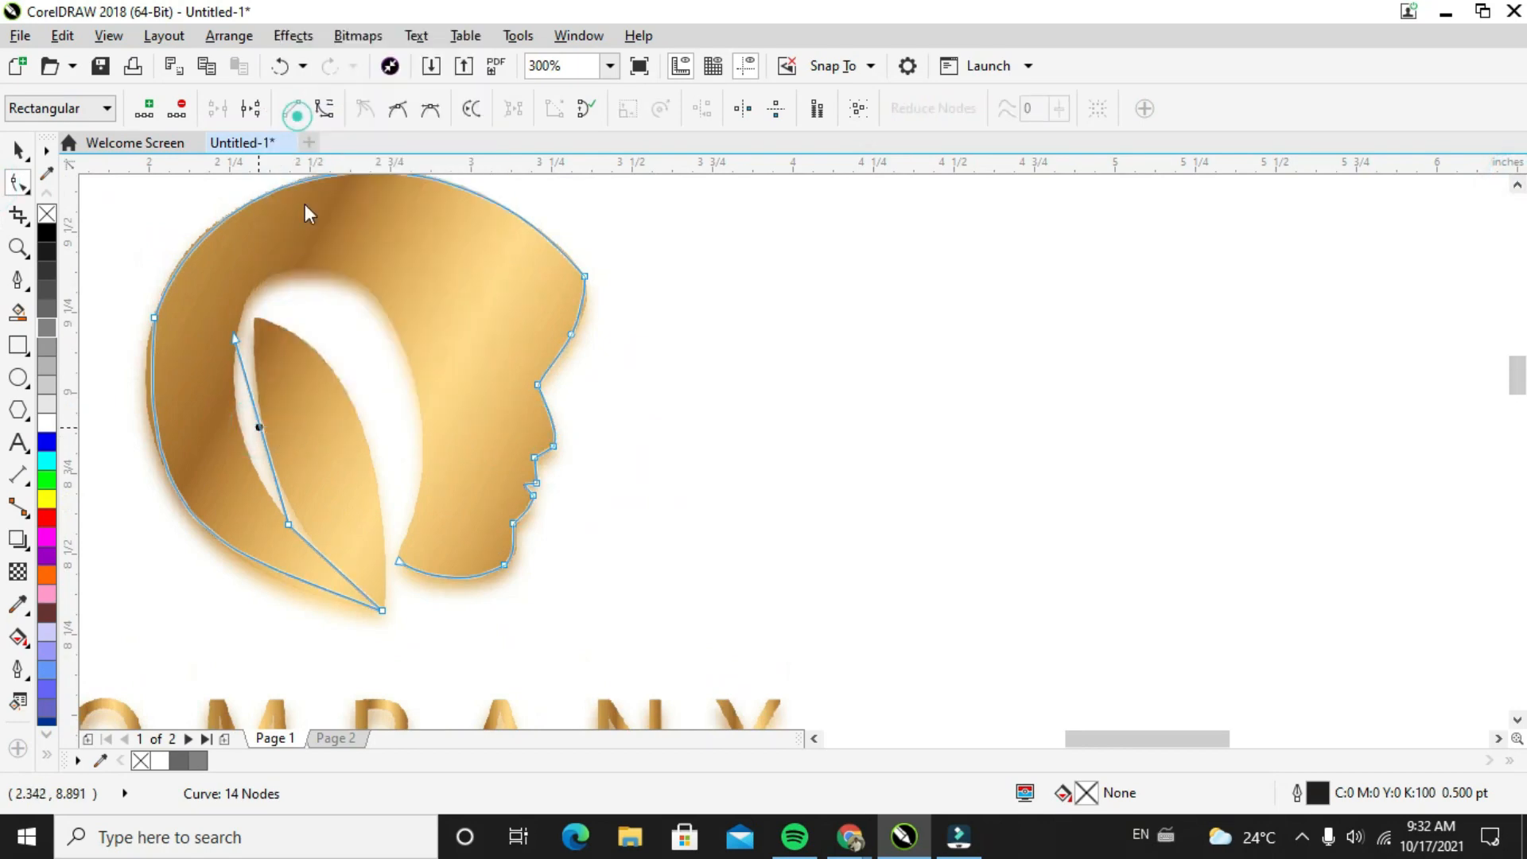
left_click_drag(267, 465, 228, 407)
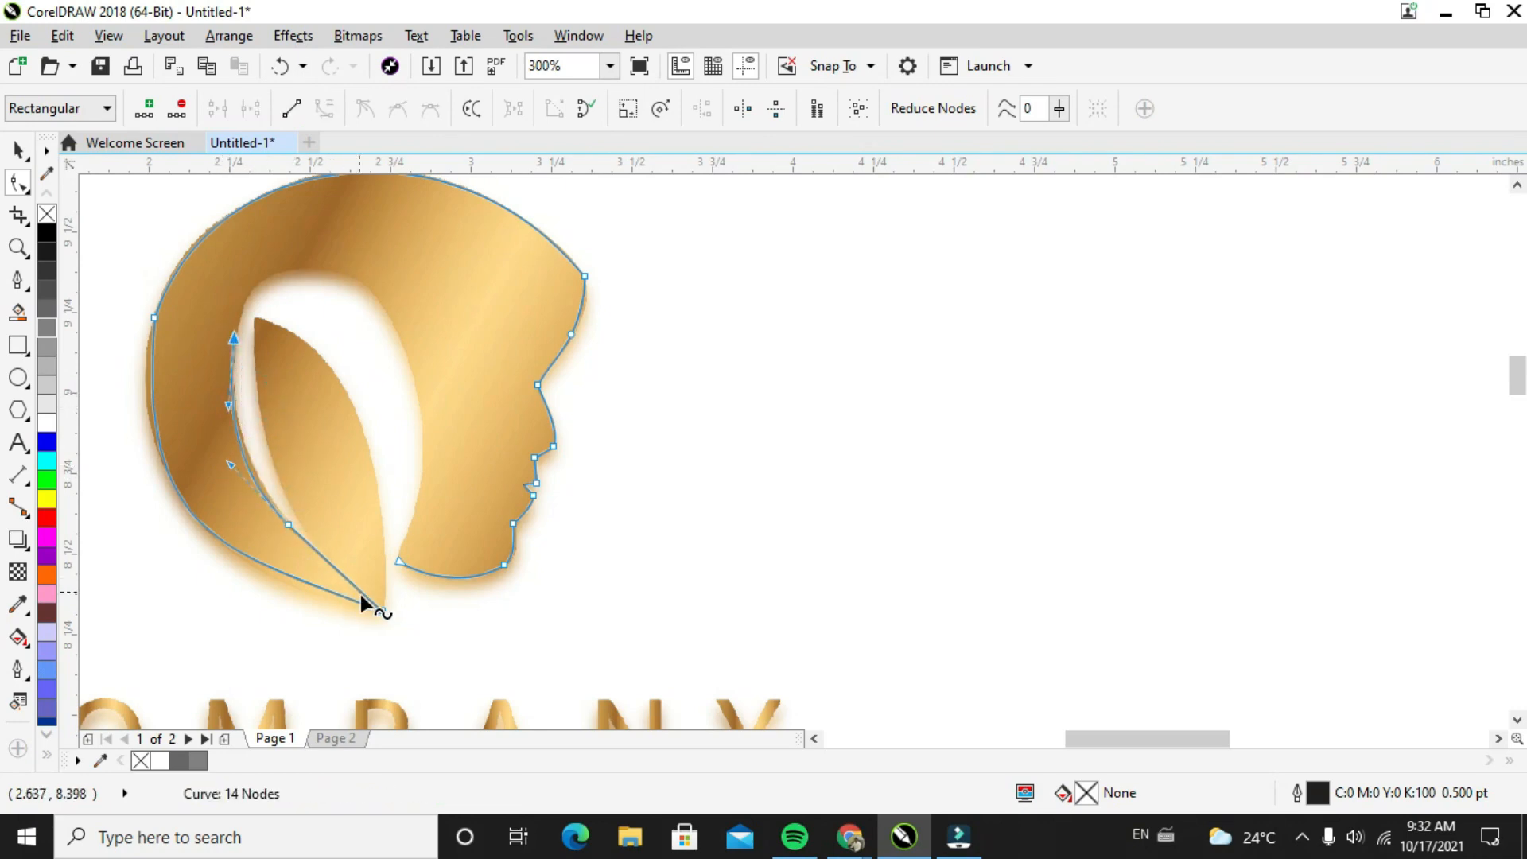
left_click(381, 604)
left_click(233, 345)
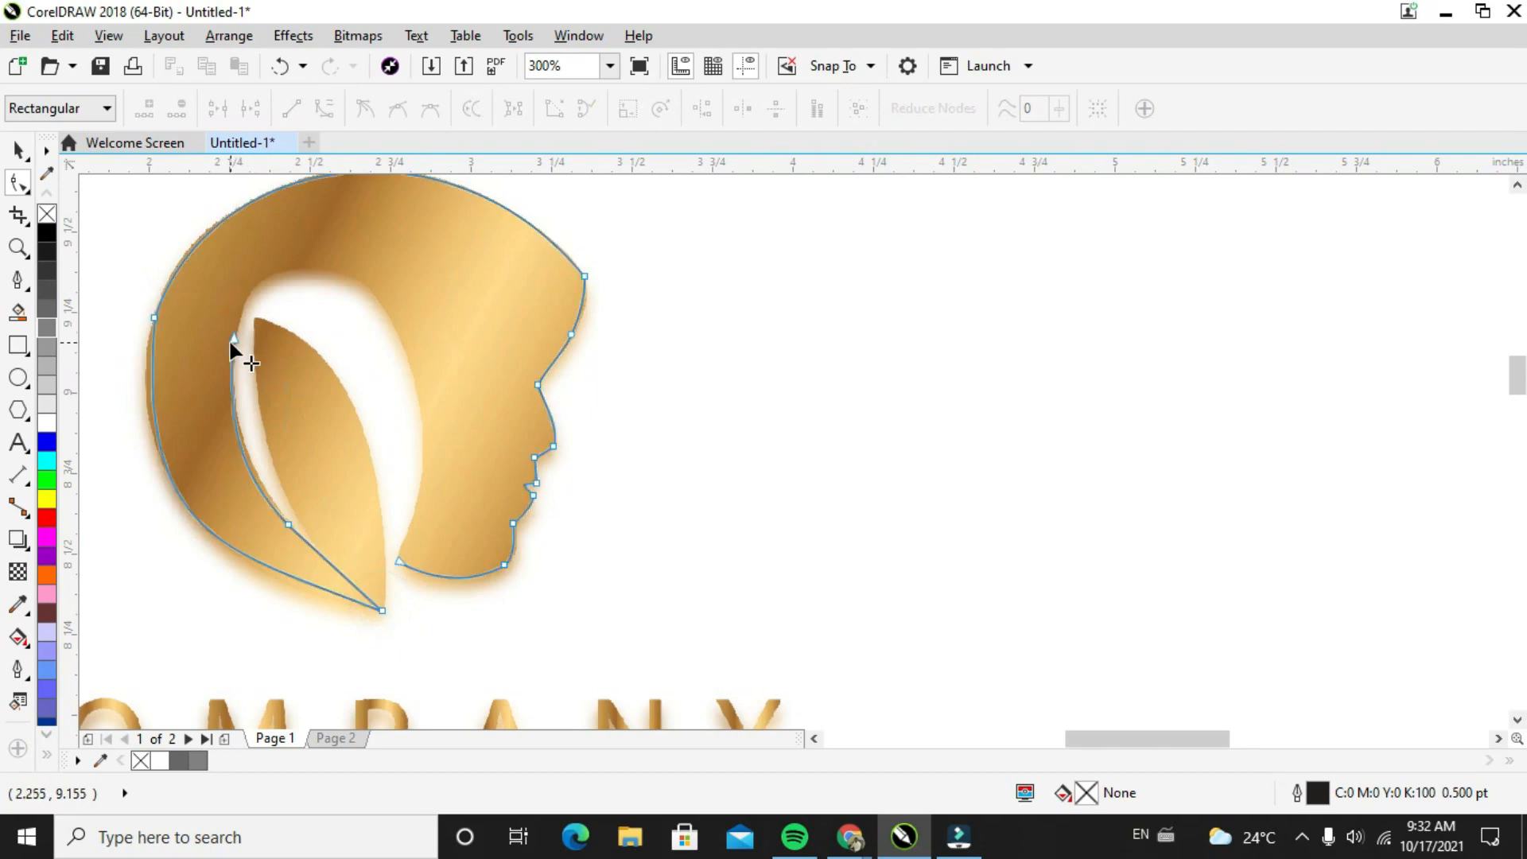
Continue the outline with the Pen tool from its open inner-hair end over the top of the opening and close it at the jaw
left_click(18, 280)
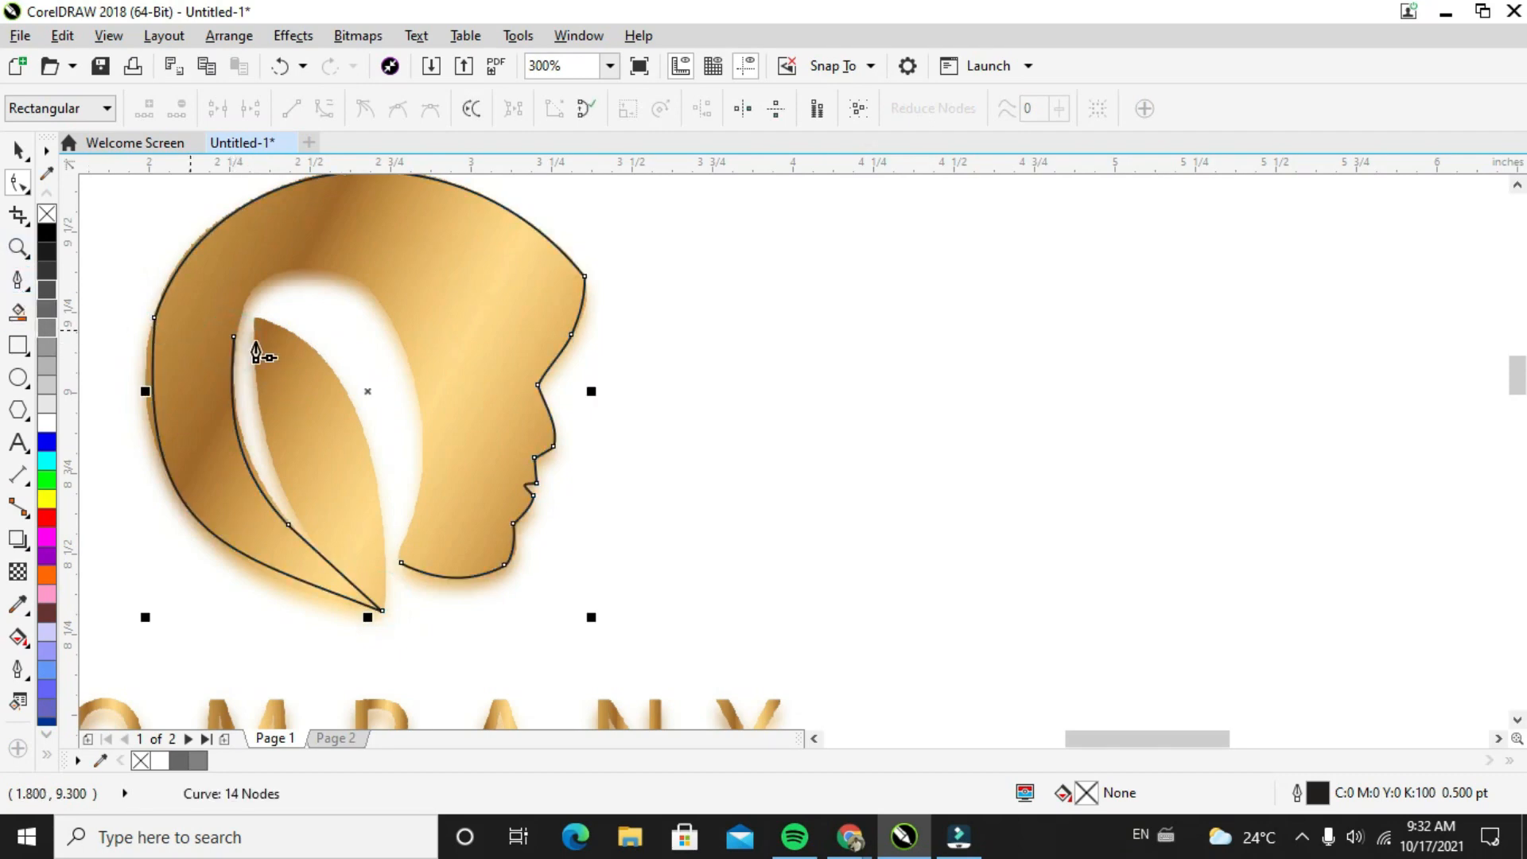
left_click(233, 337)
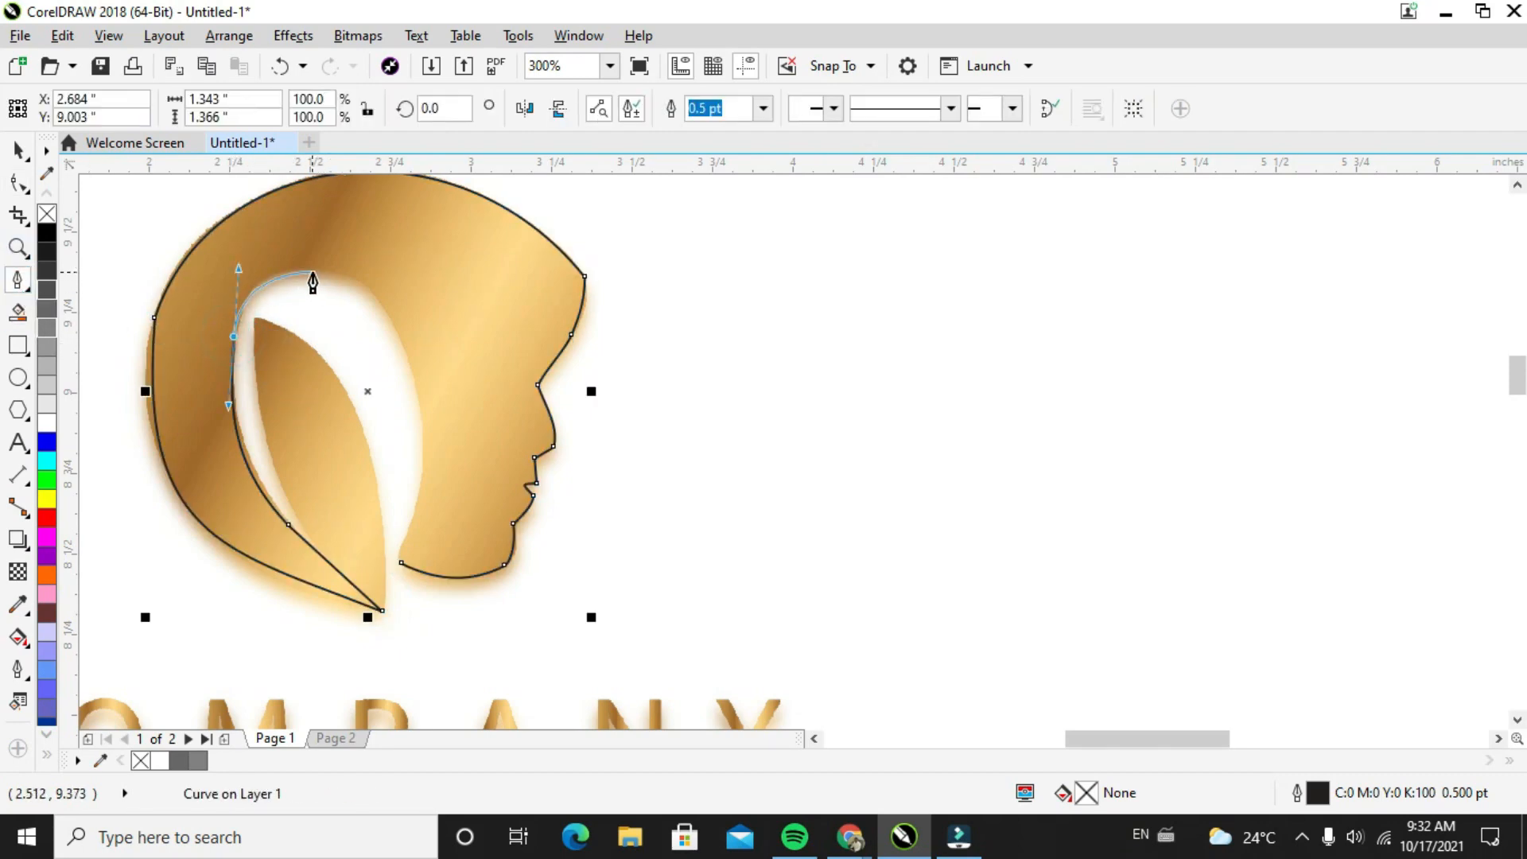
left_click(302, 266)
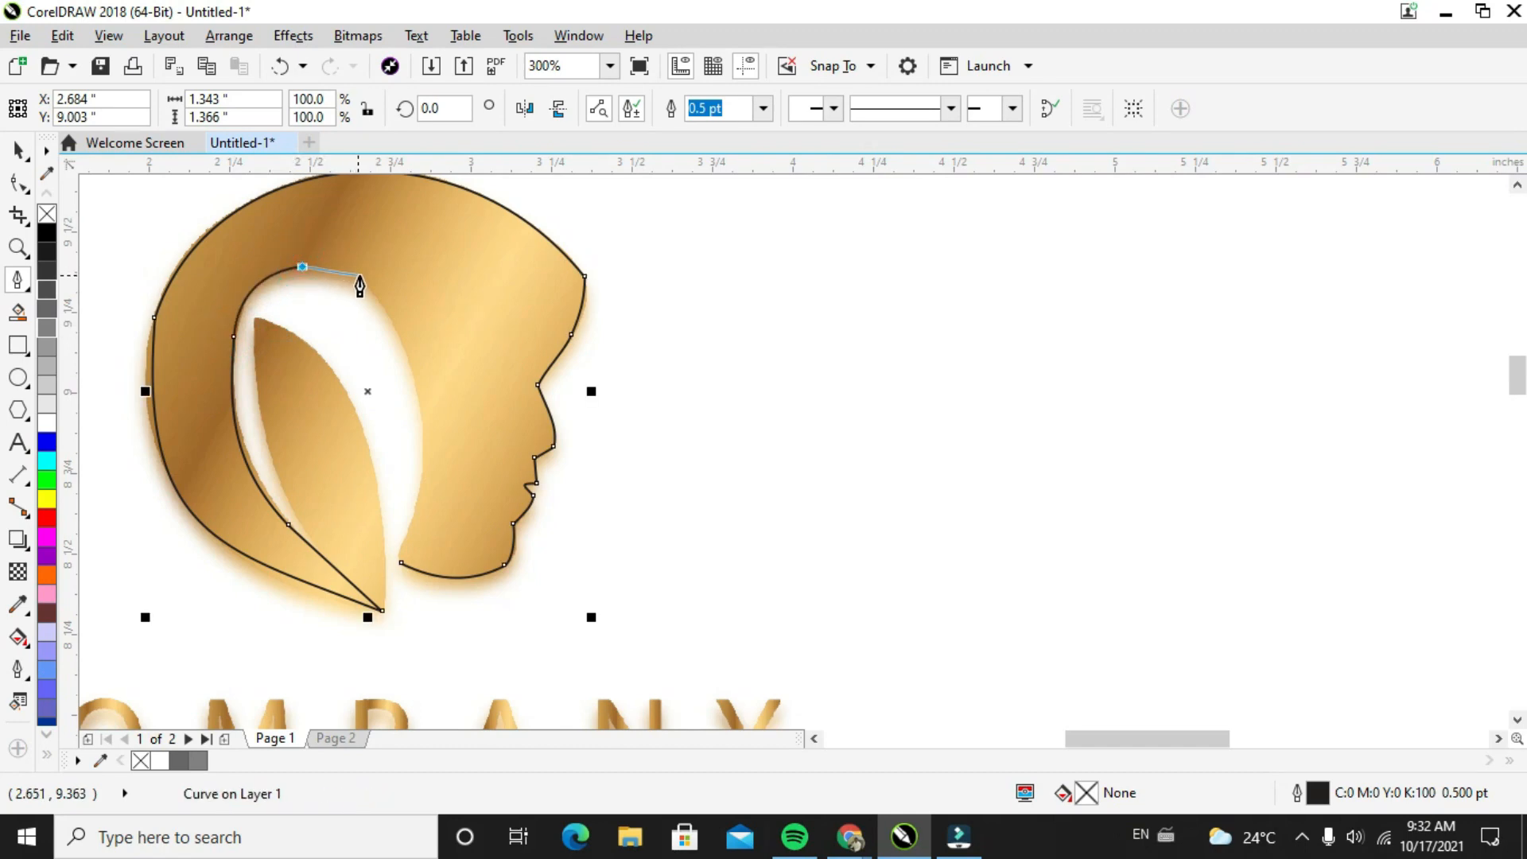
left_click(359, 276)
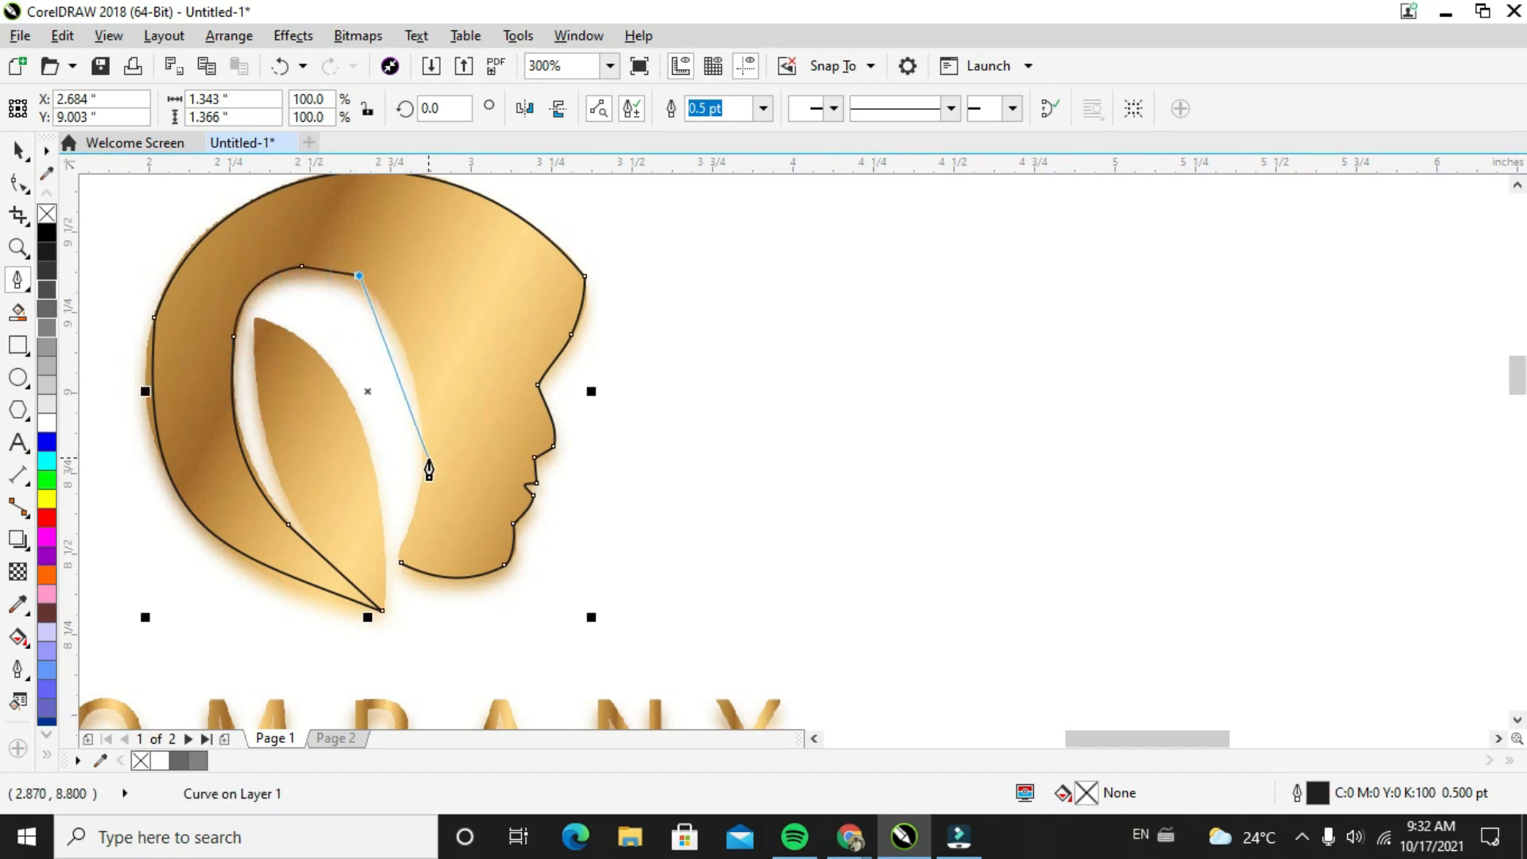
left_click(401, 562)
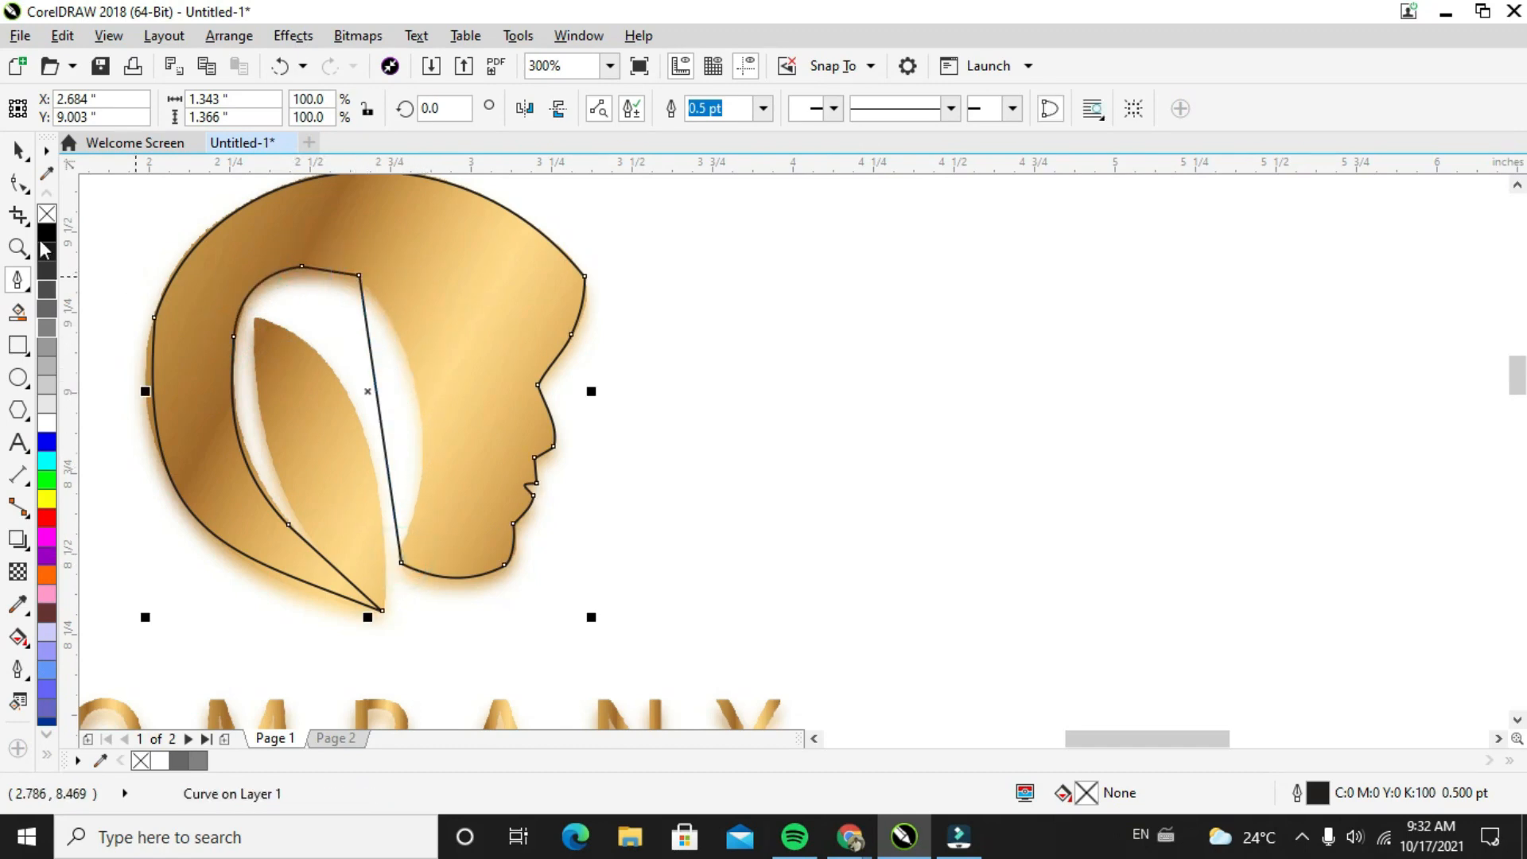
Convert the straight closing segment between the opening's top and the jaw to a curve and bow it along the face's inner edge
left_click(17, 183)
right_click(374, 374)
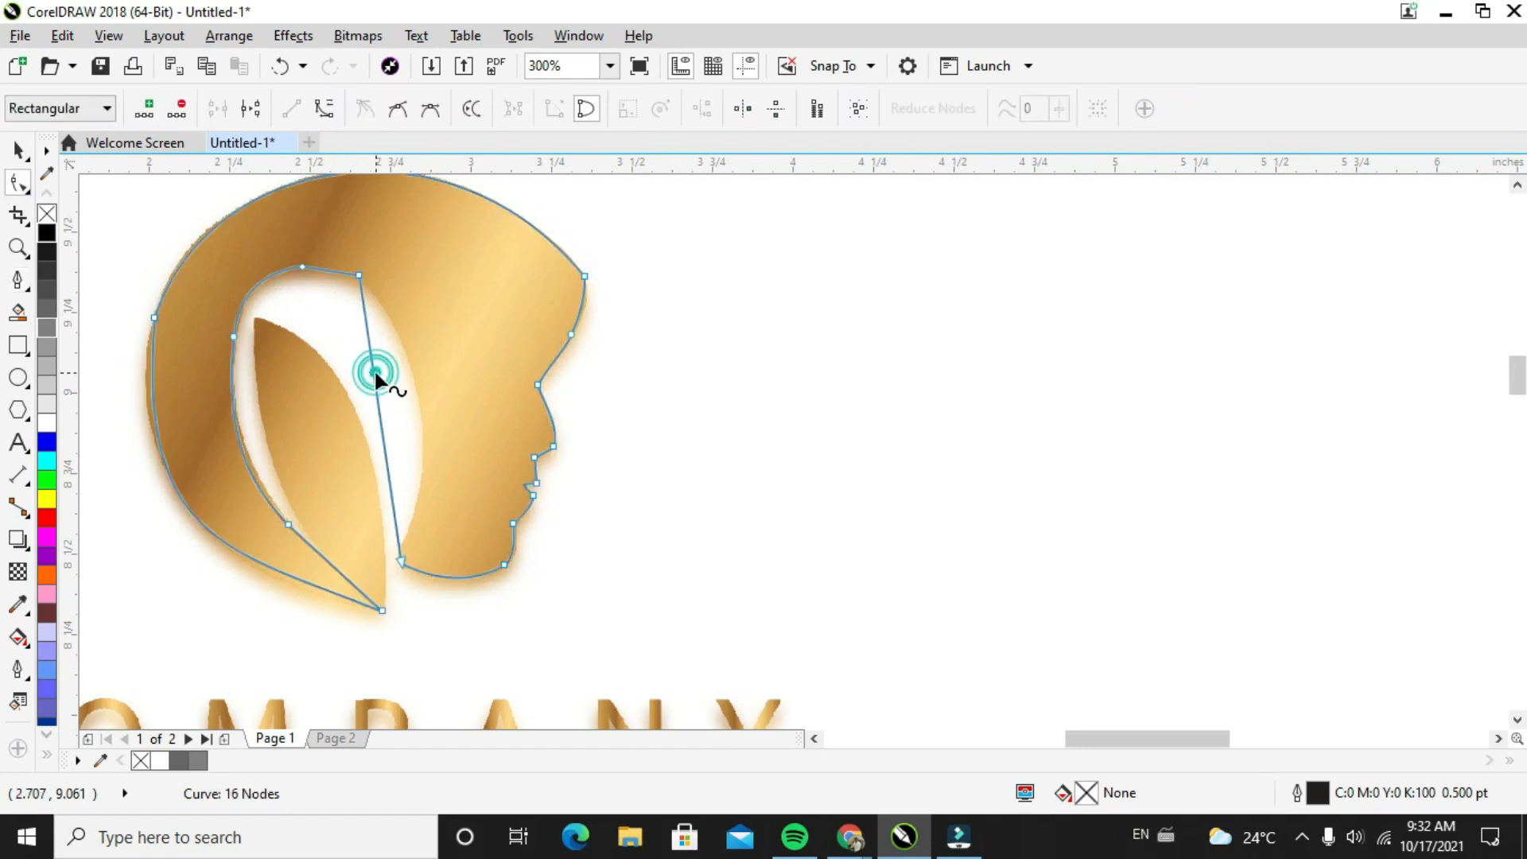
left_click(450, 463)
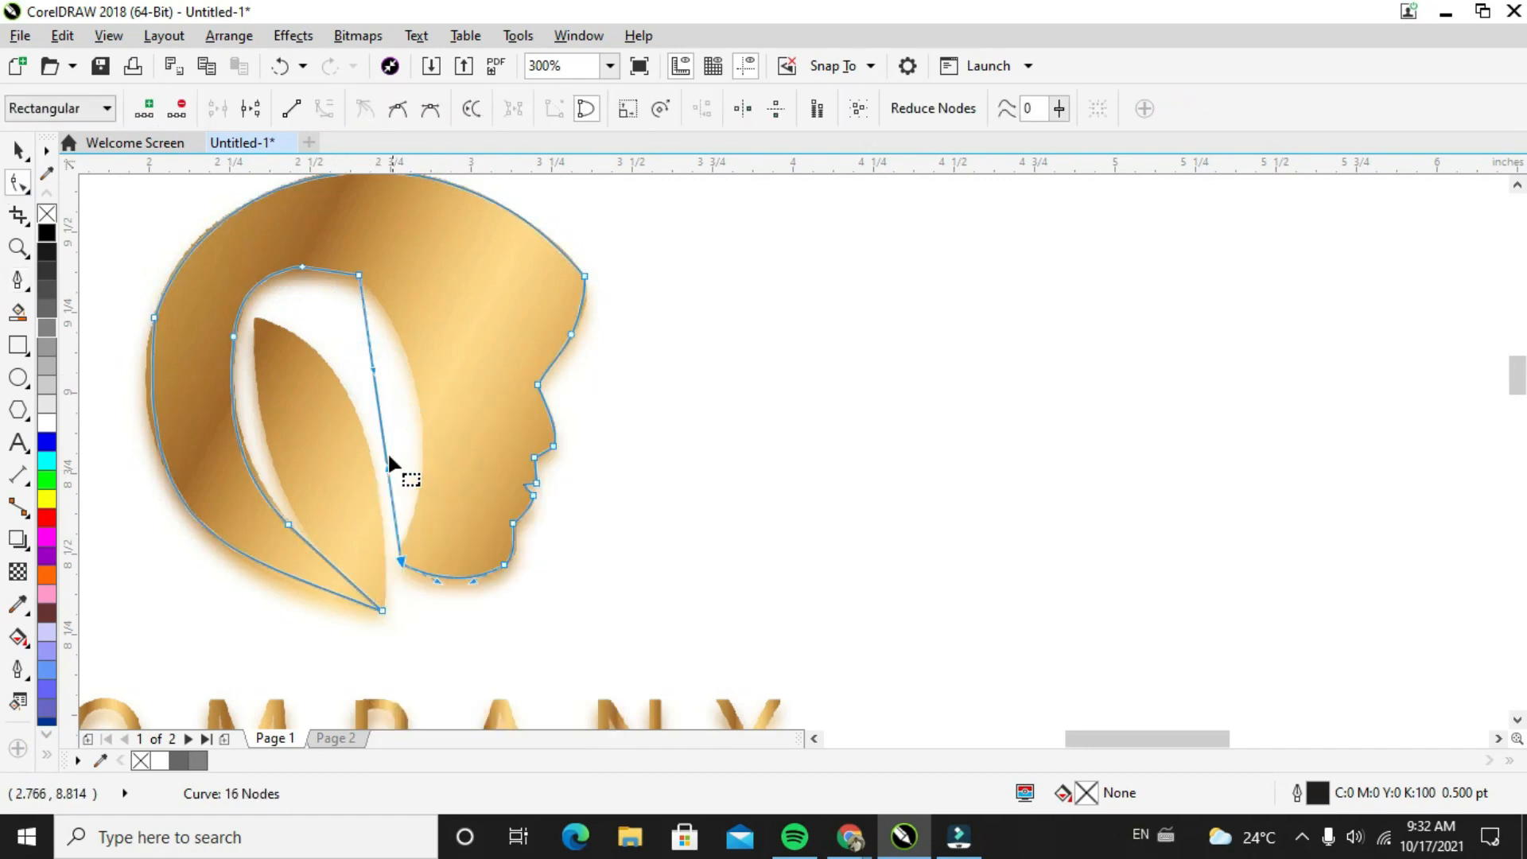
left_click_drag(386, 473, 407, 342)
Reposition the two nodes at the top of the inner opening and adjust the face-side curve's upper handle
scroll(322, 279, "up", 2)
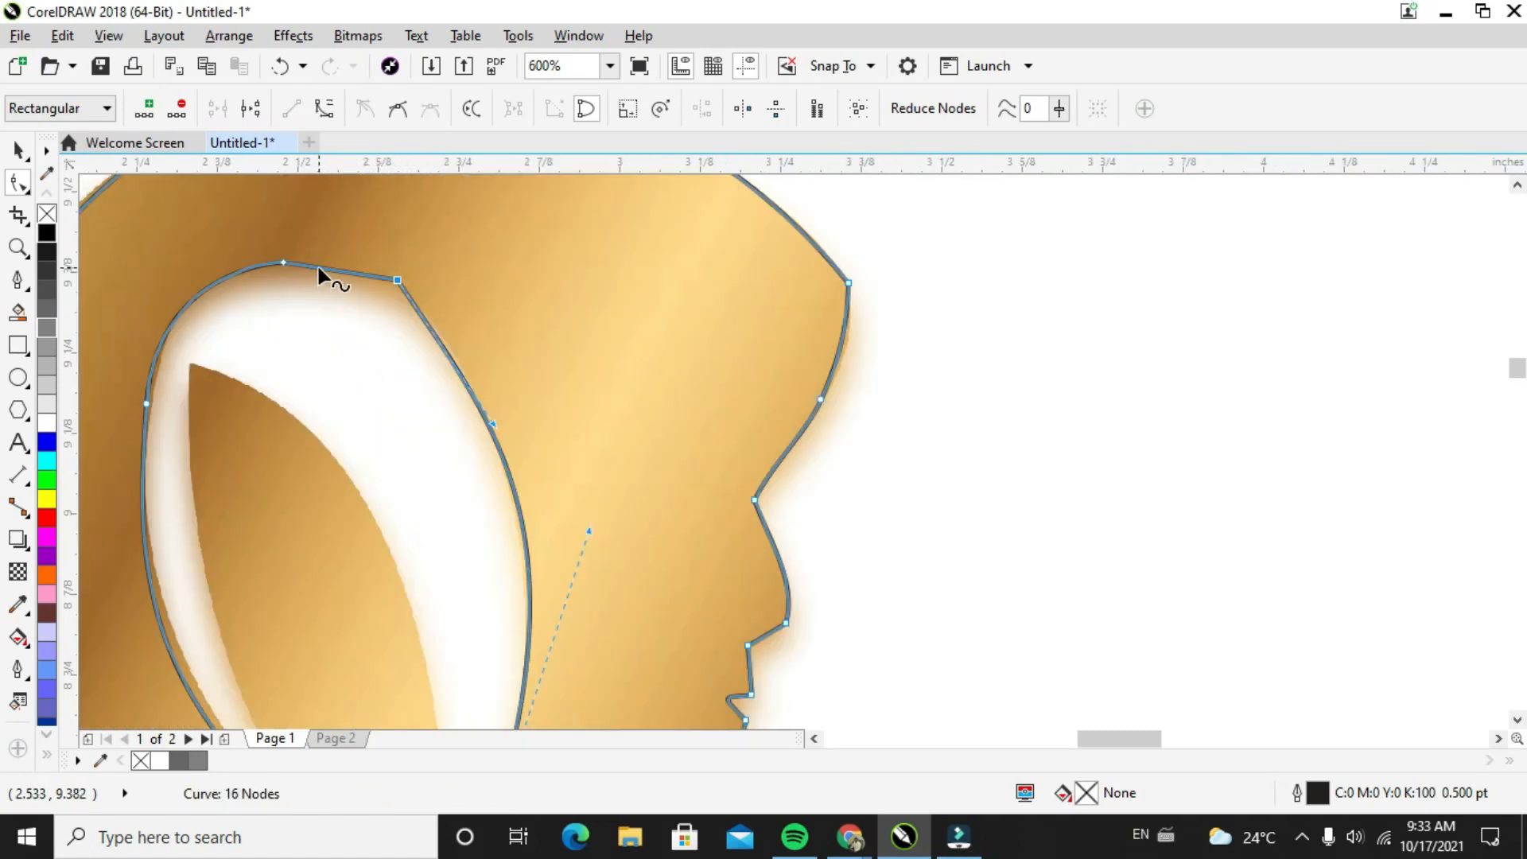
left_click_drag(283, 262, 268, 272)
left_click(273, 268)
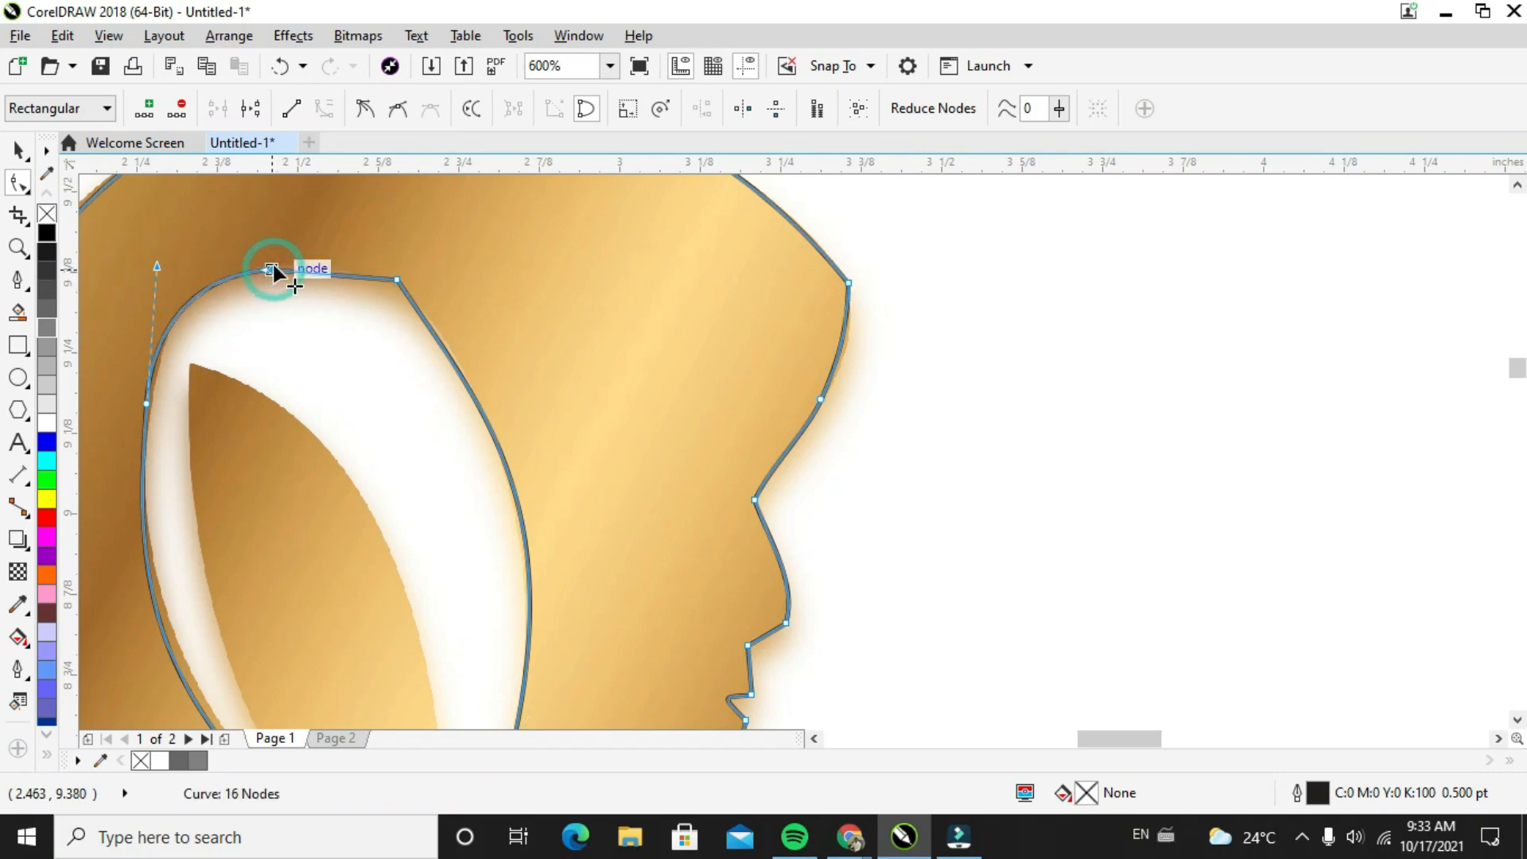
left_click(397, 279)
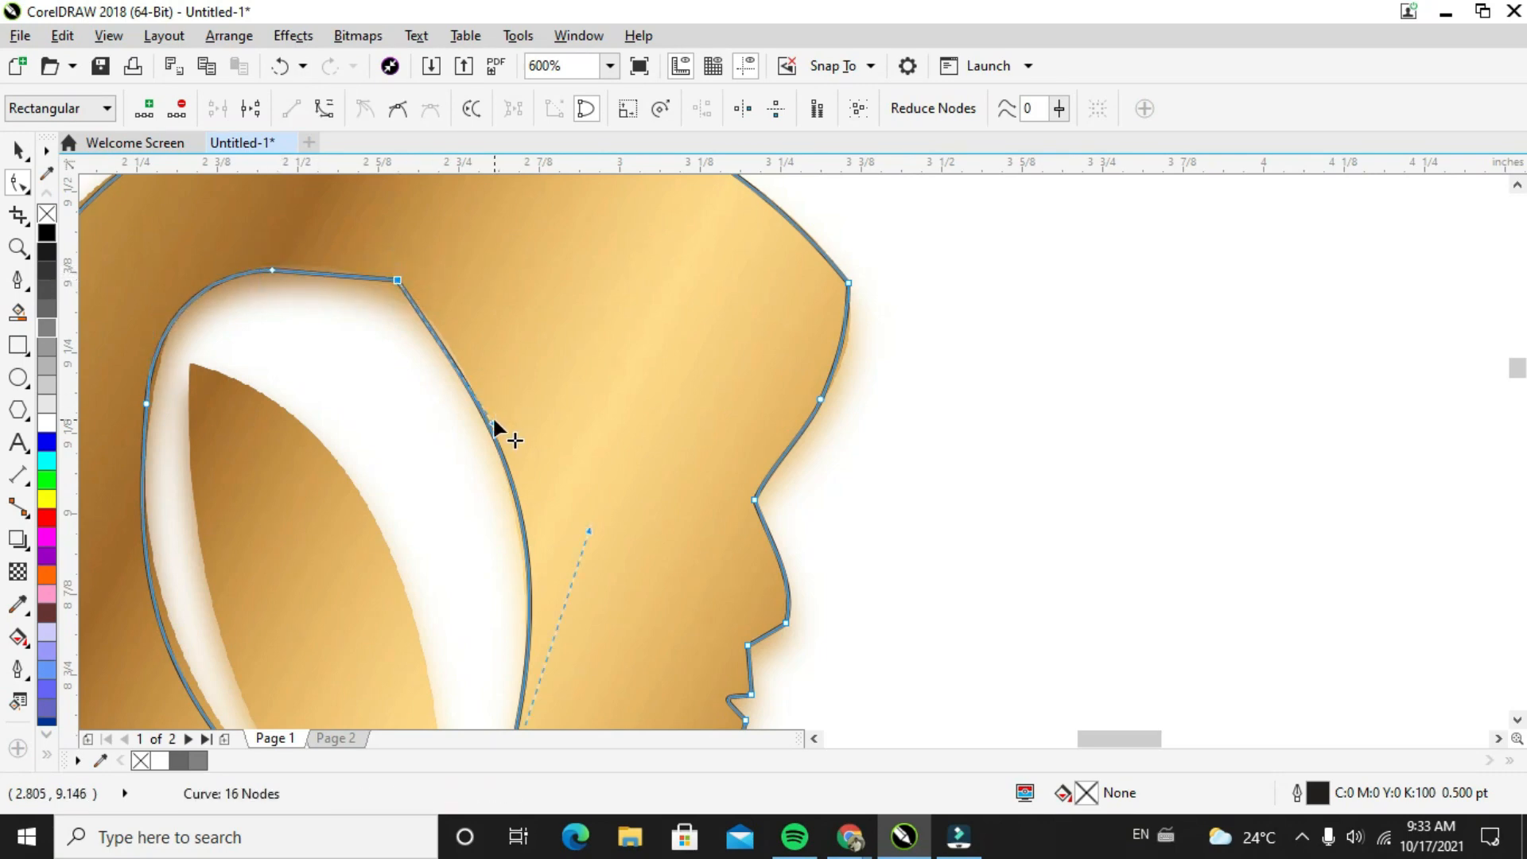
left_click_drag(494, 419, 497, 358)
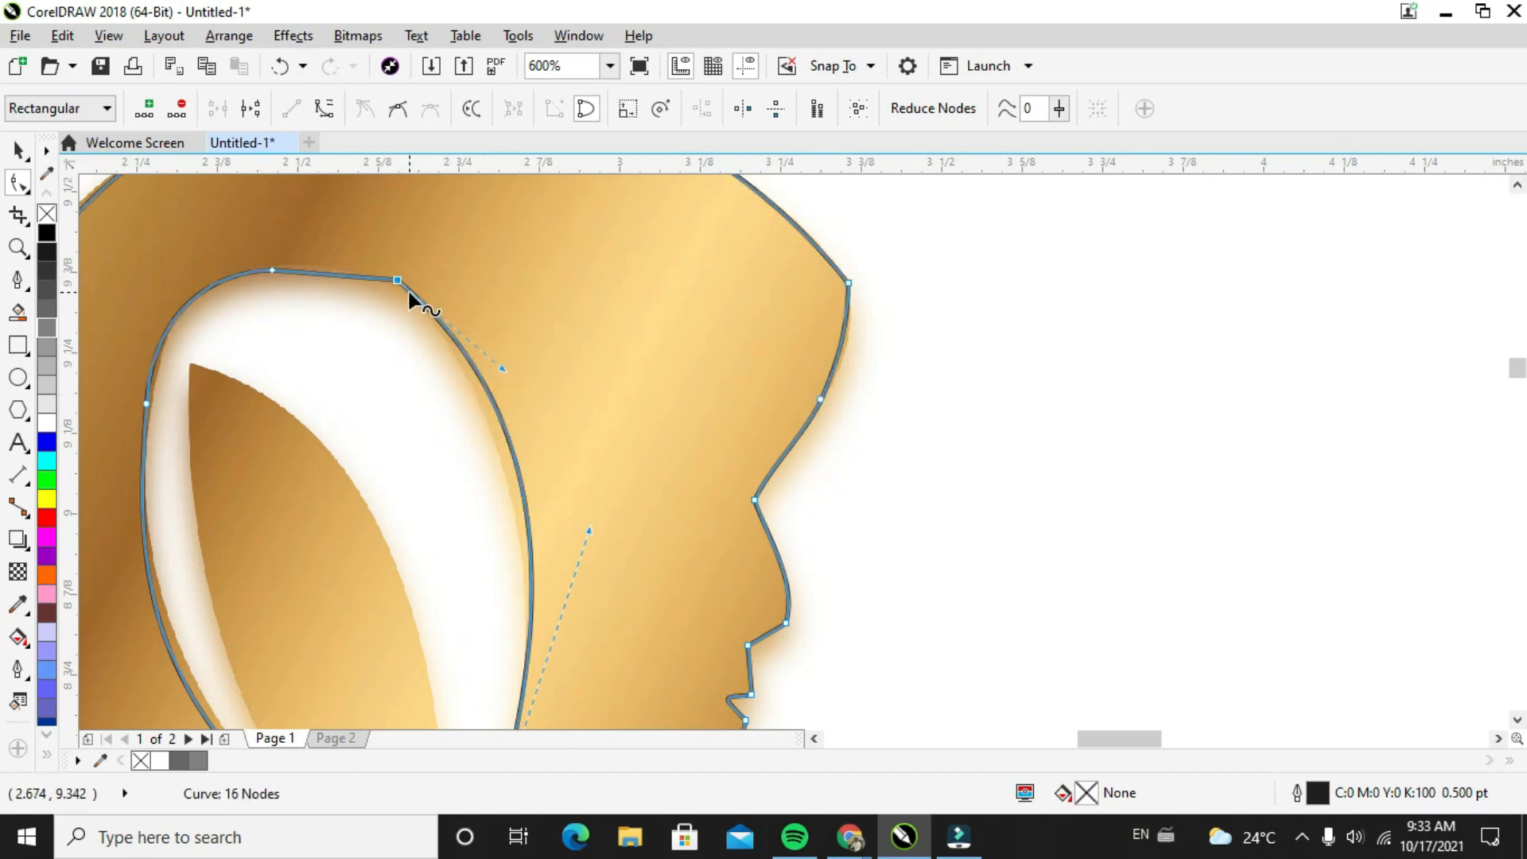
left_click_drag(397, 281, 396, 292)
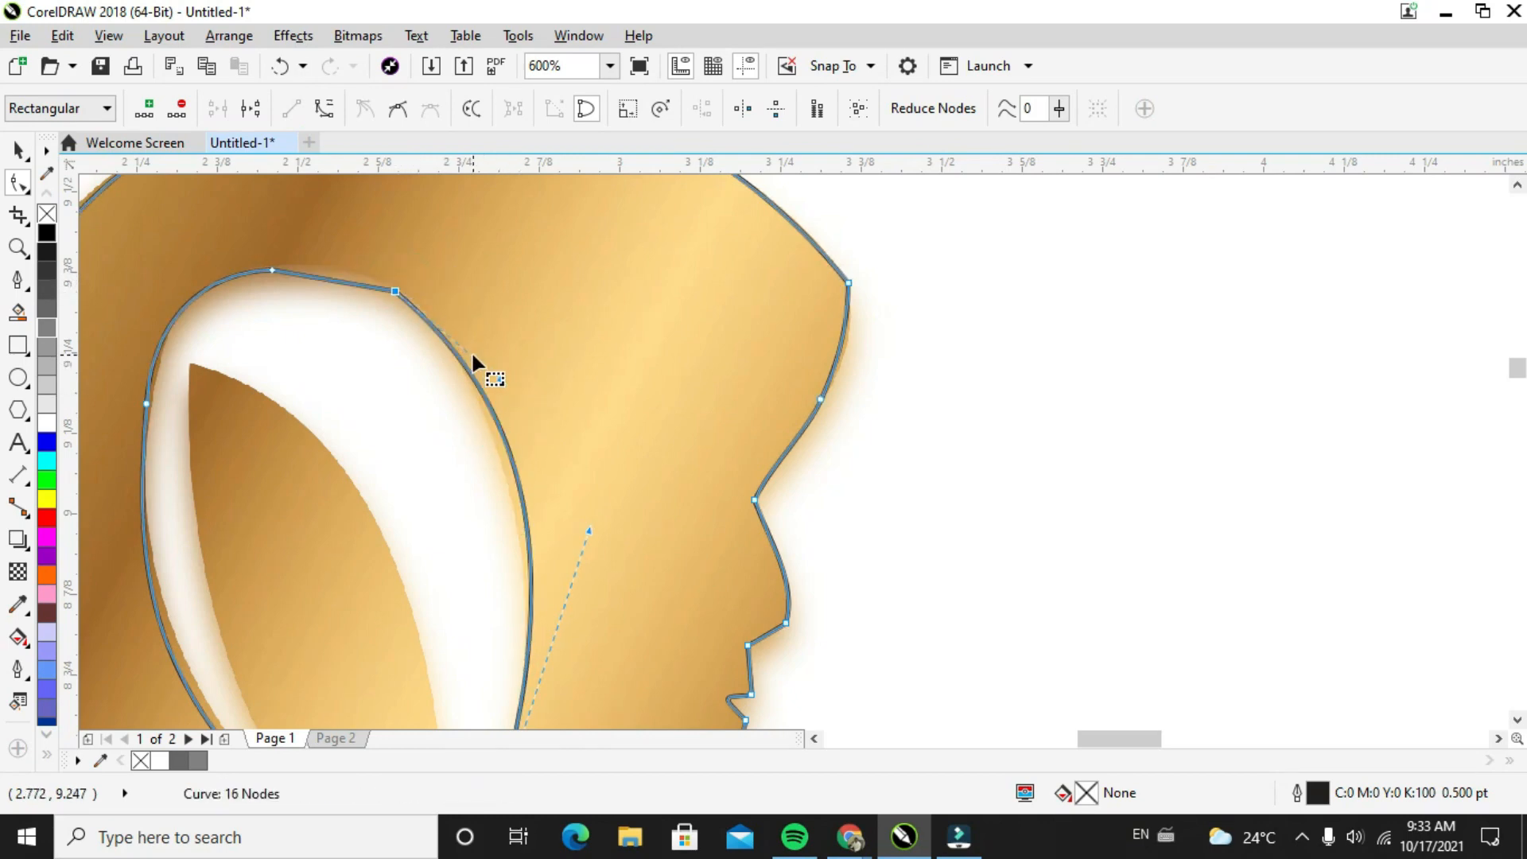
Delete the face-side node at the top of the inner opening and raise the merged curve's handle to match the opening's rounded edge
double_click(396, 293)
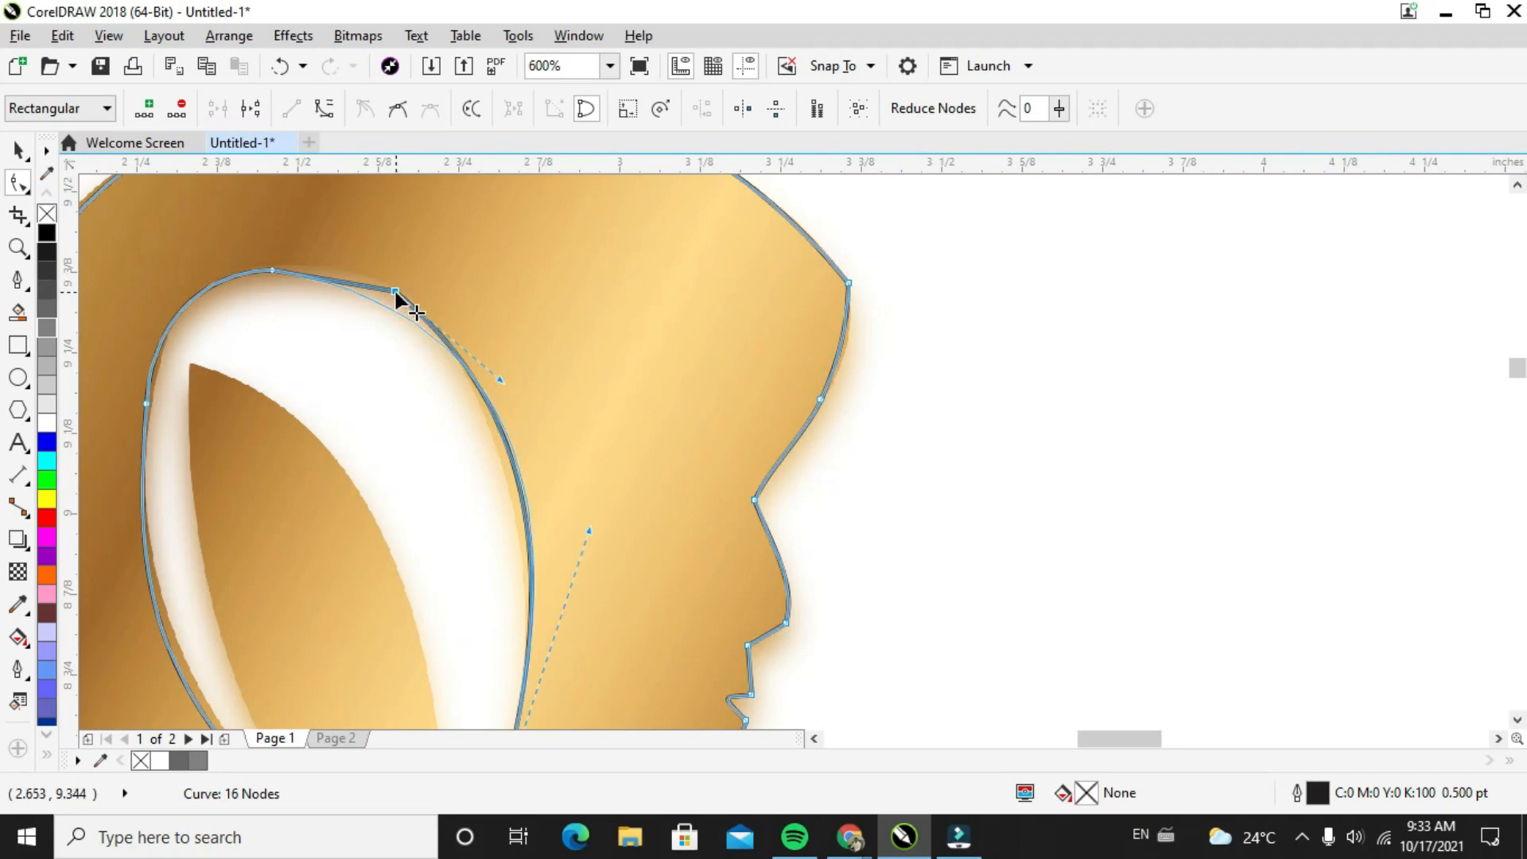
left_click(272, 270)
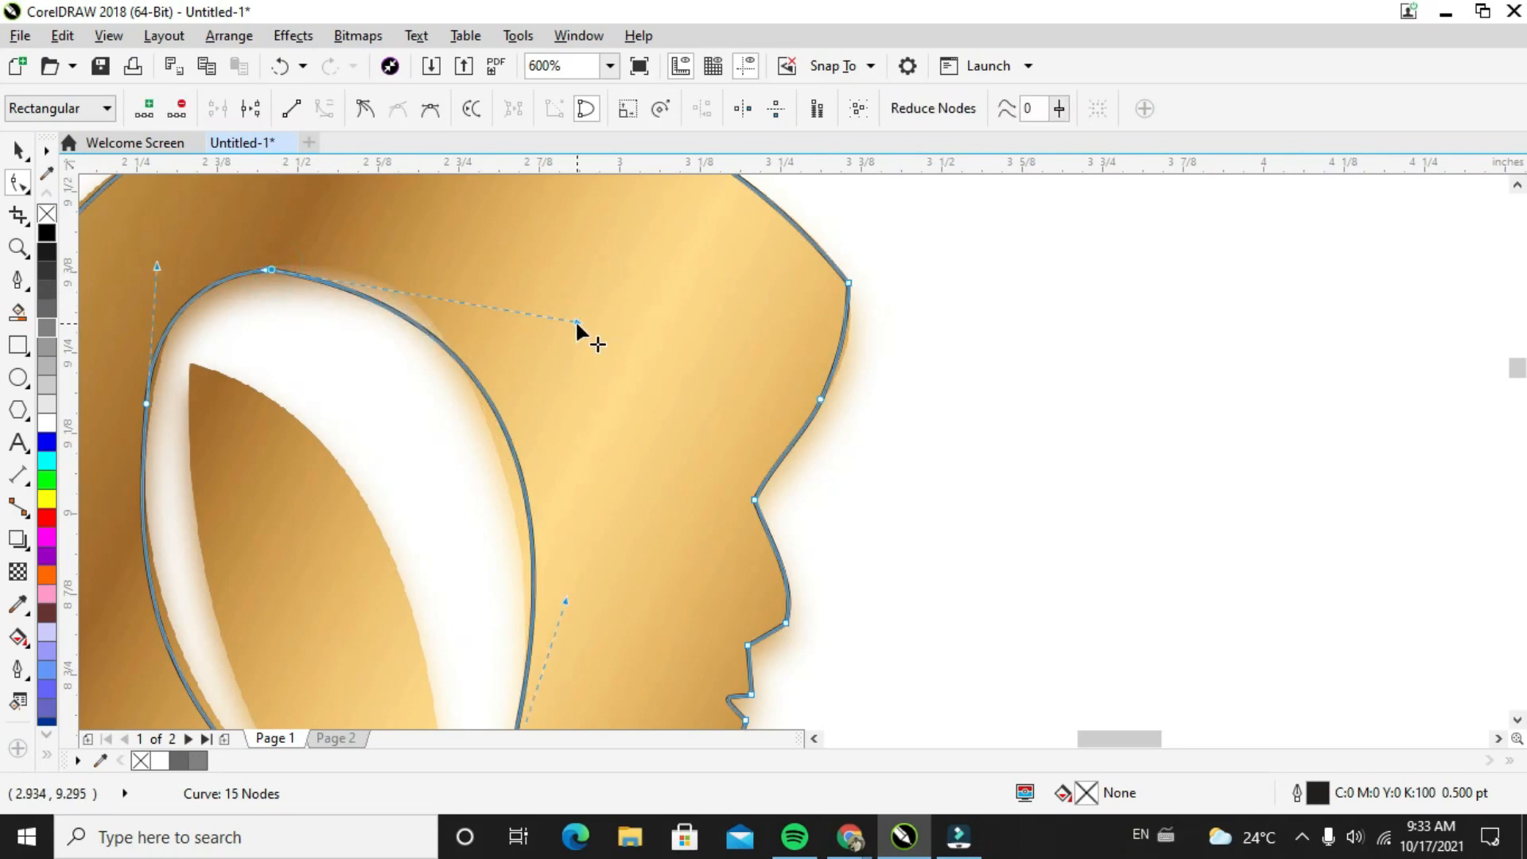
left_click_drag(577, 318, 489, 219)
scroll(313, 430, "down", 3)
scroll(313, 431, "up", 3)
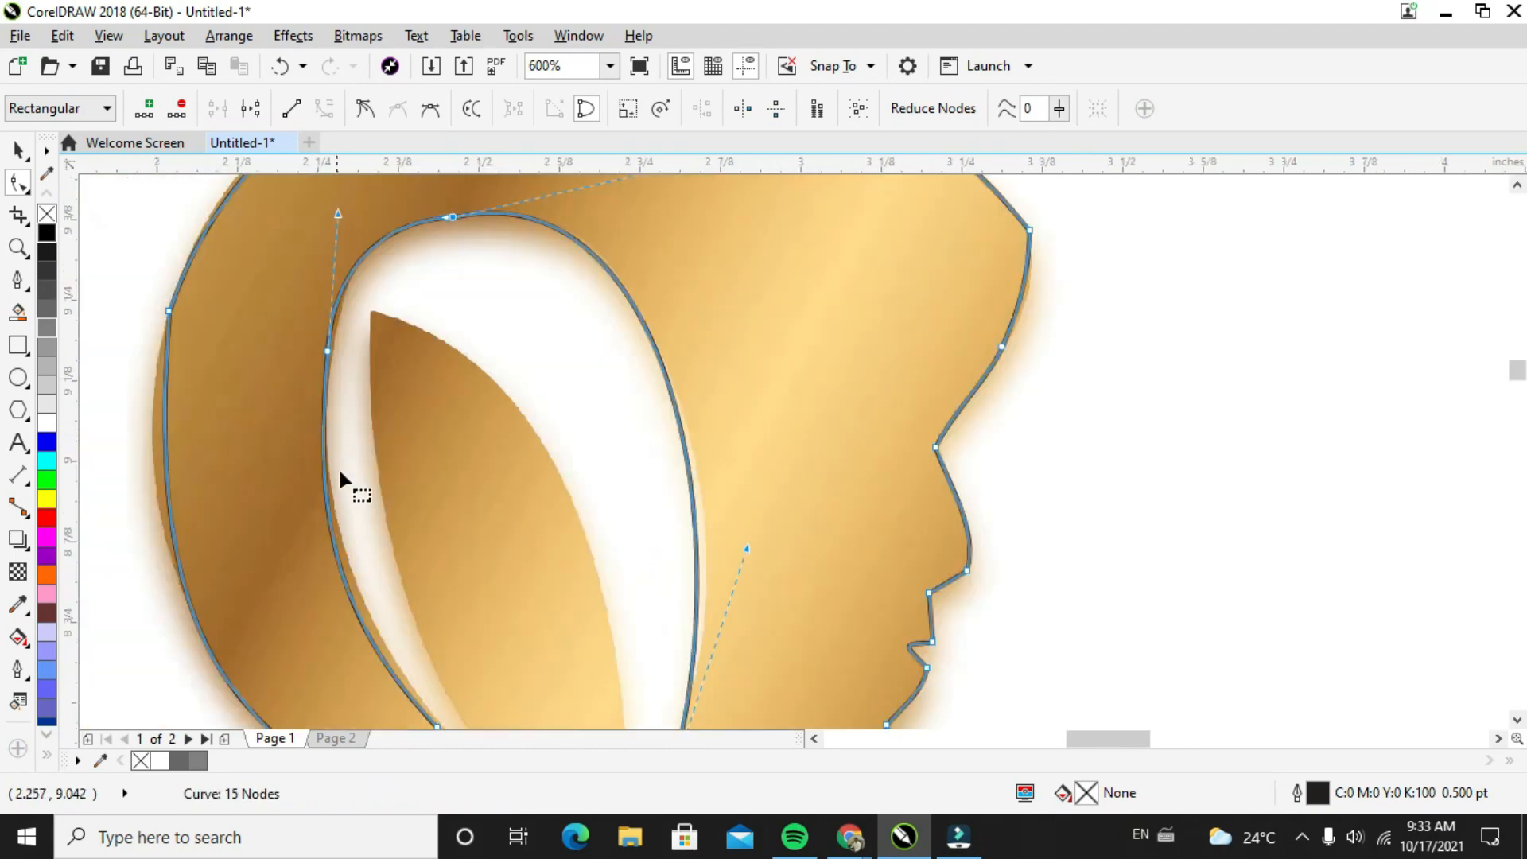
Adjust the upper curve handle of the lower inner-hair node so the curve follows the opening's hair-side edge
scroll(356, 564, "down", 1)
left_click(399, 648)
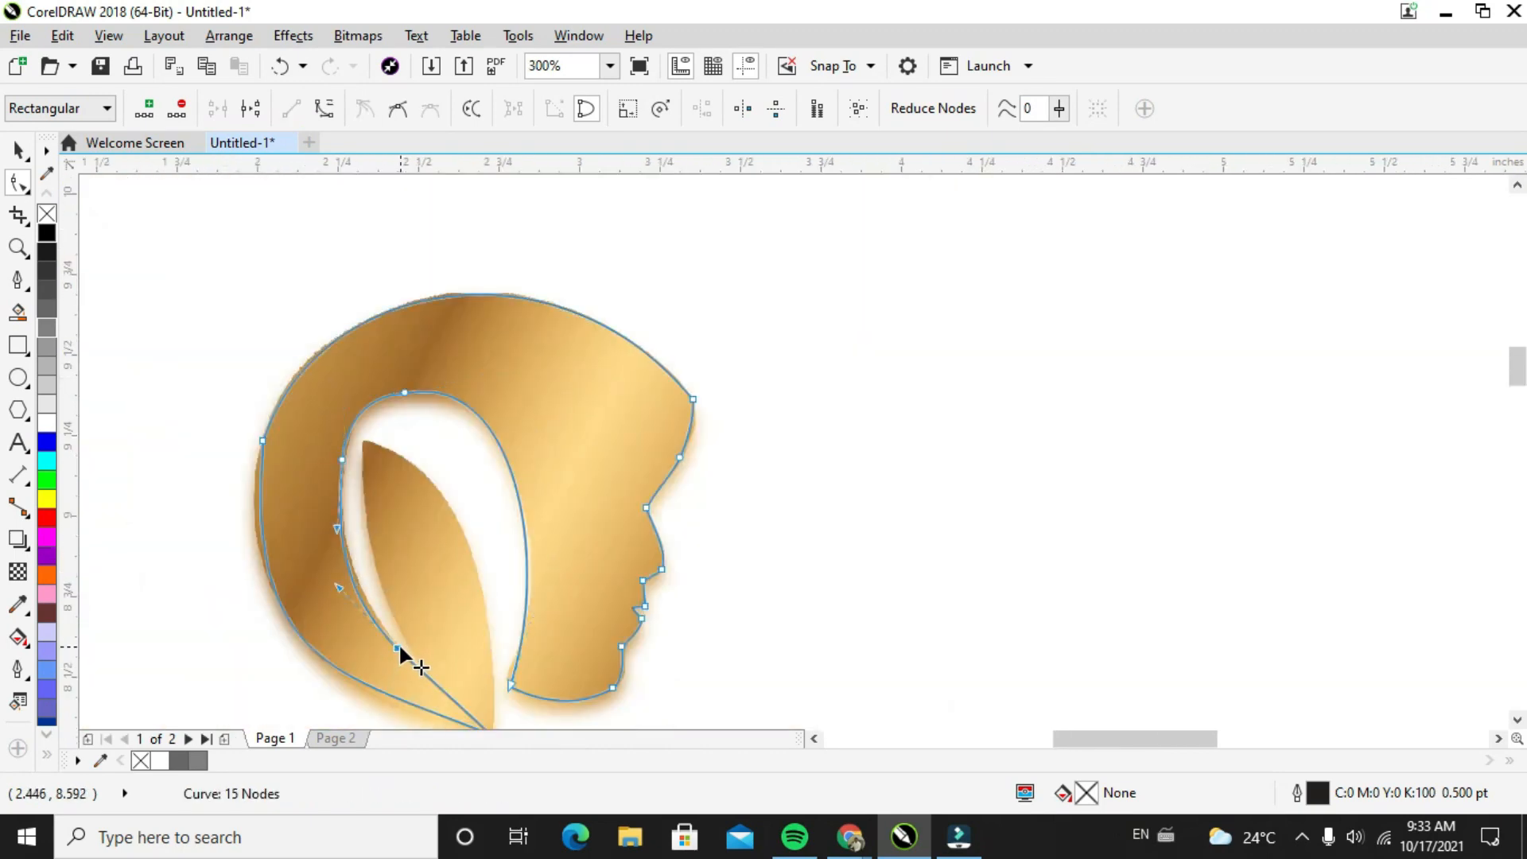
left_click_drag(339, 583, 345, 587)
scroll(469, 712, "down", 2)
scroll(460, 707, "up", 2)
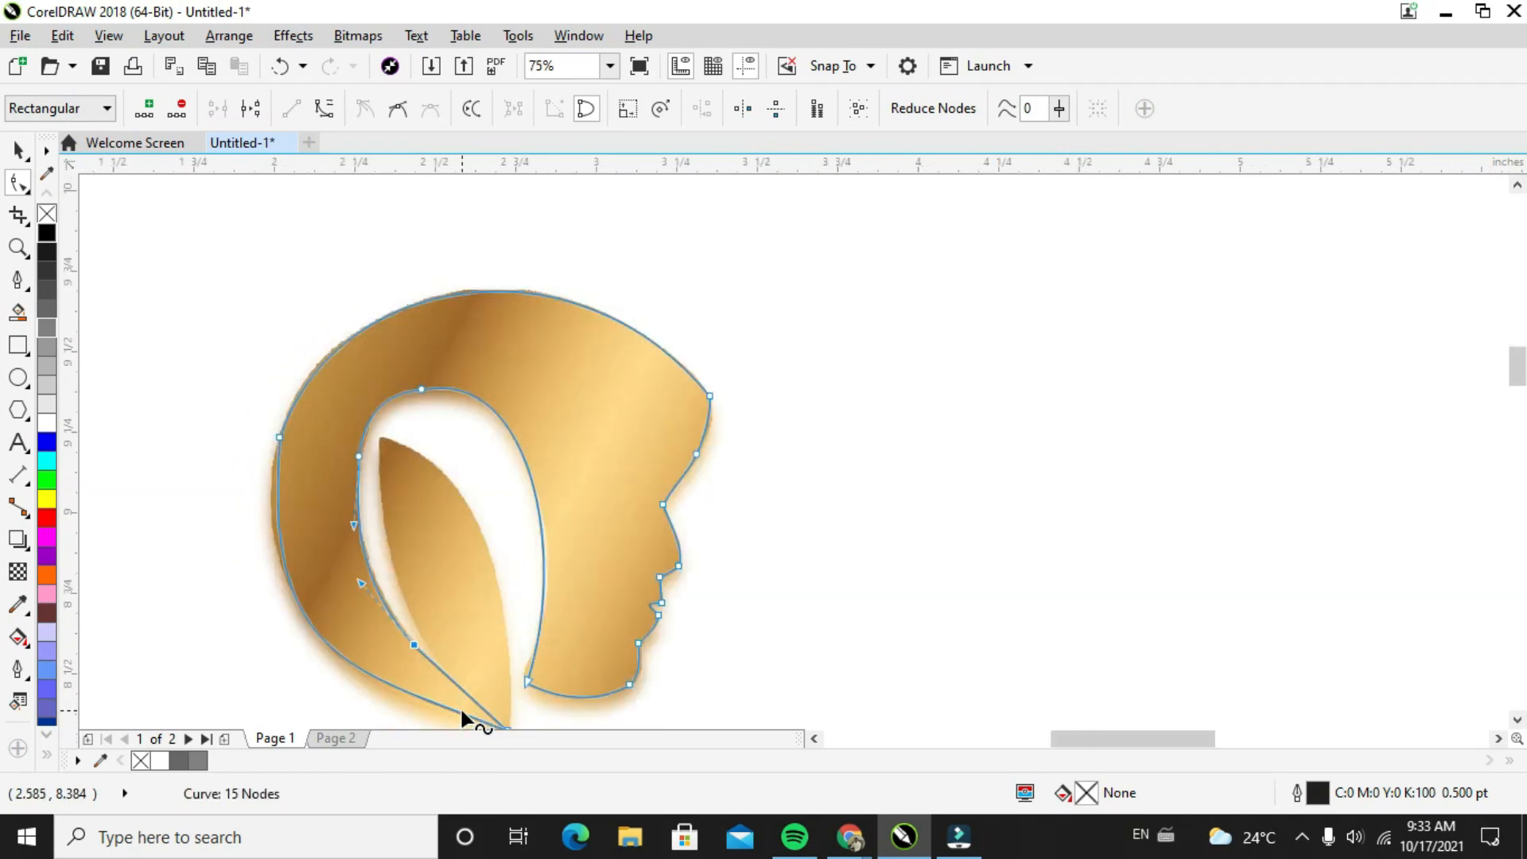
scroll(1516, 367, "down", 3)
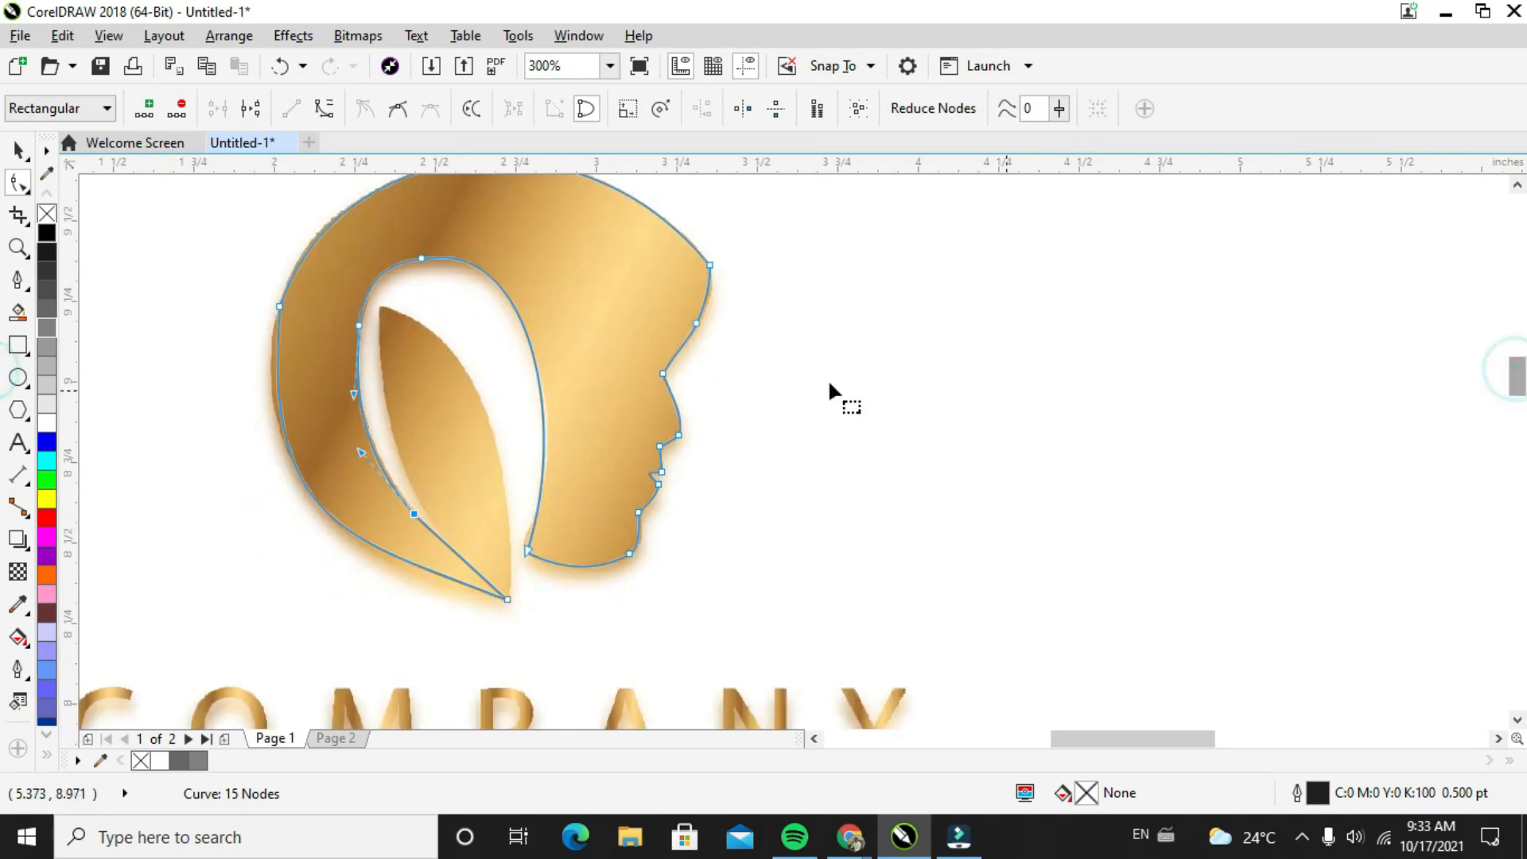
Move the finished head outline off the image and place it close beside the golden logo, level with the head
left_click(17, 152)
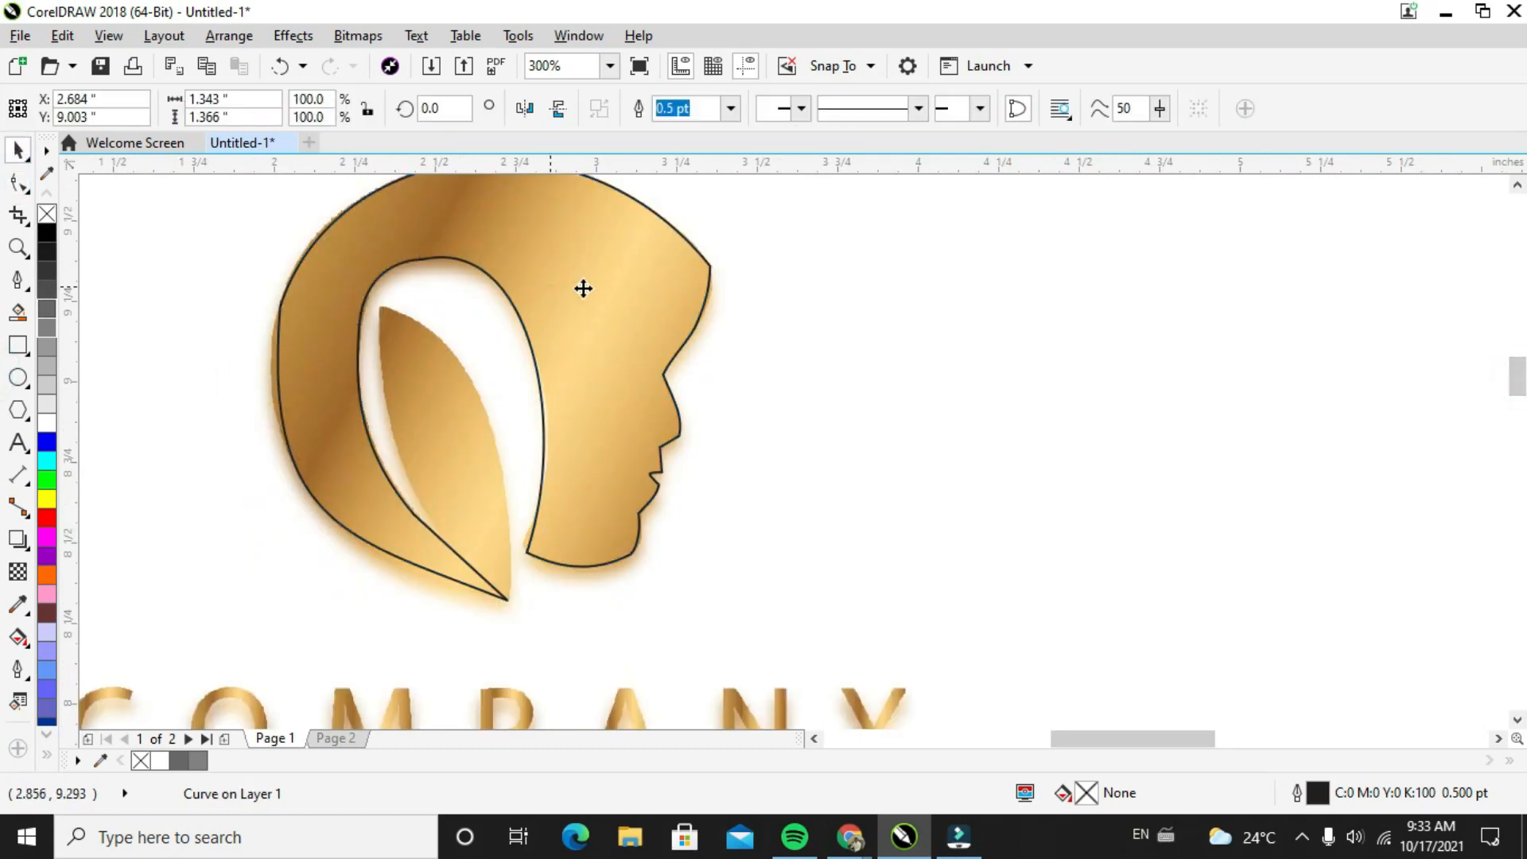
left_click_drag(583, 287, 1176, 299)
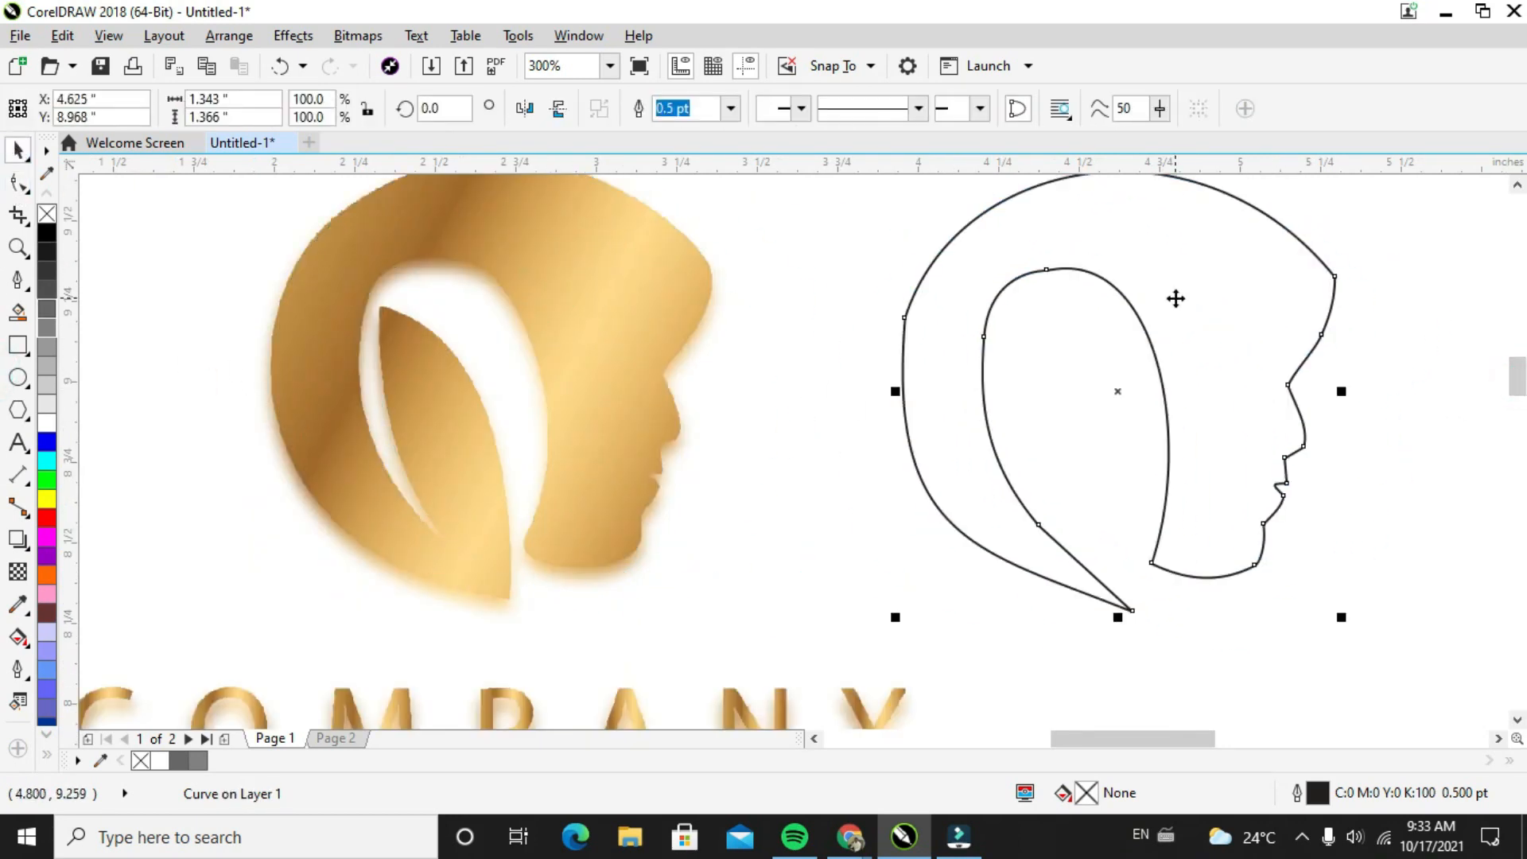
left_click(581, 360)
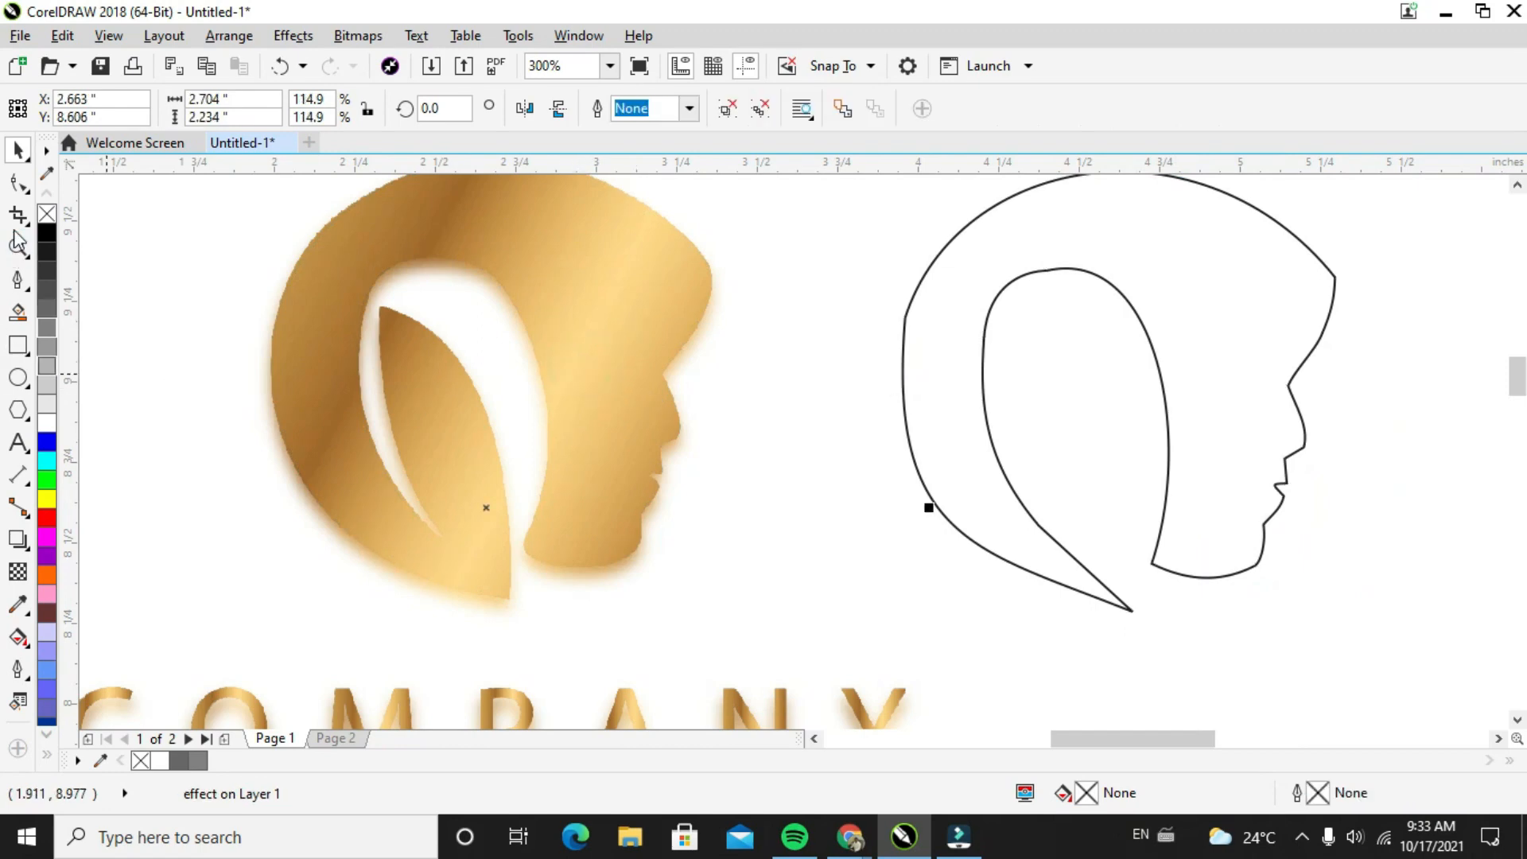
left_click_drag(1184, 350, 1038, 330)
scroll(1067, 344, "down", 2)
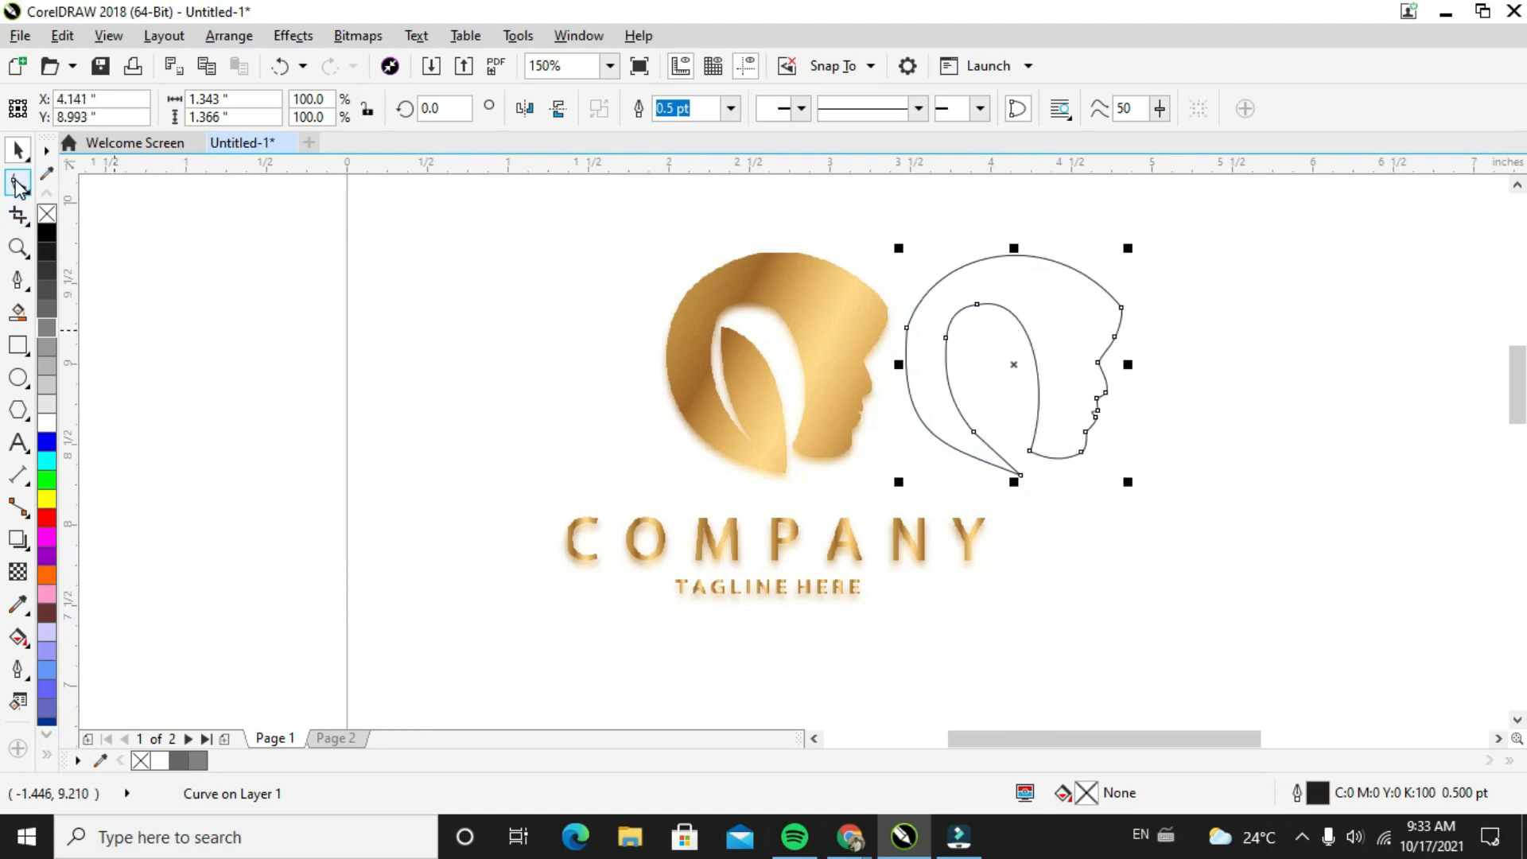
Draw a closed three-node outline of the inner leaf with the Pen tool, from its lower tip to its upper point and back
left_click(18, 280)
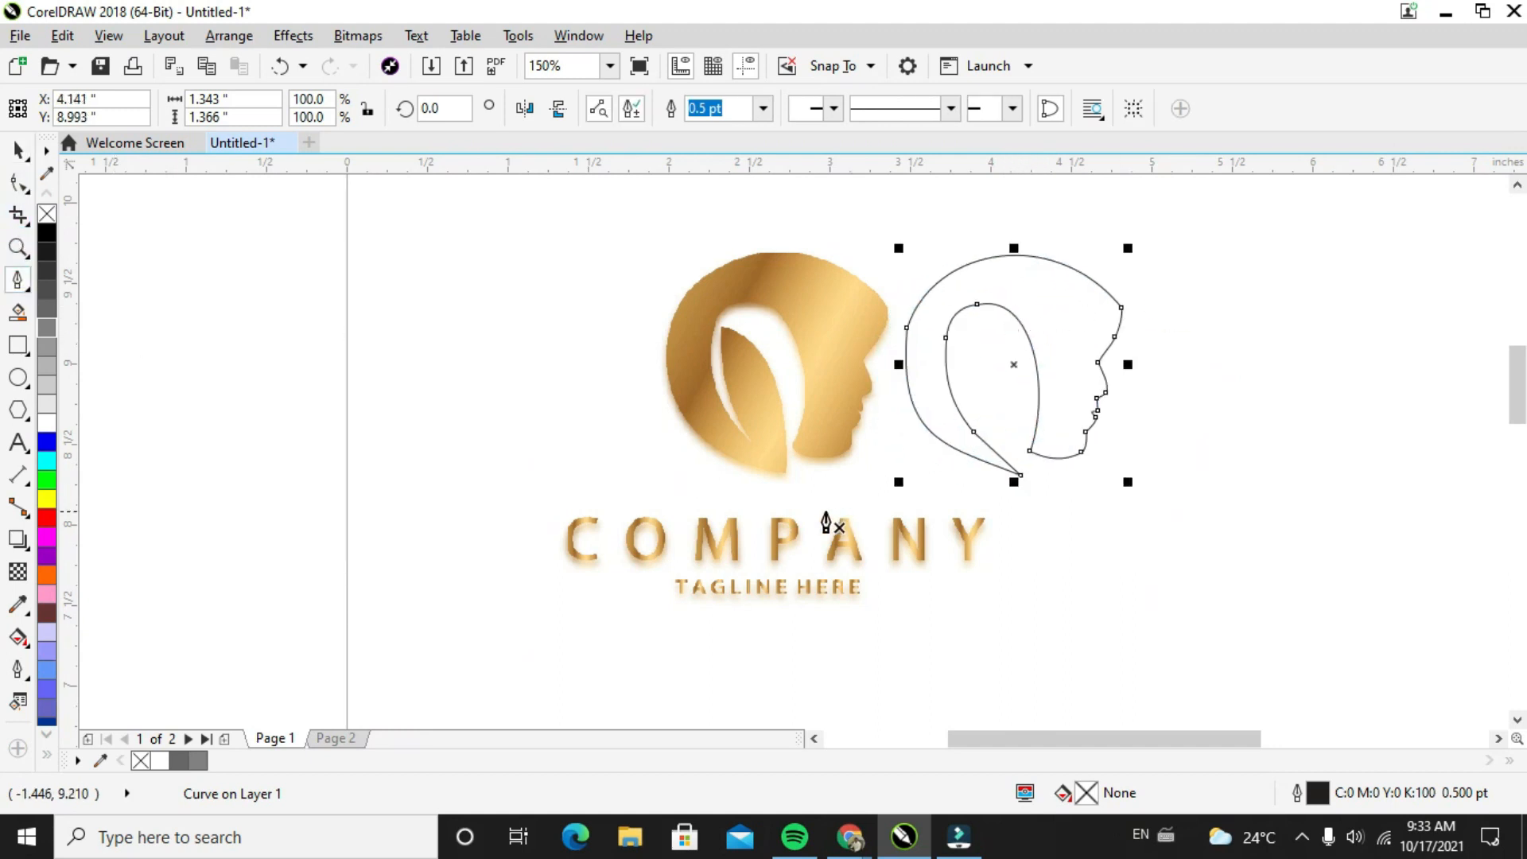
left_click(782, 475)
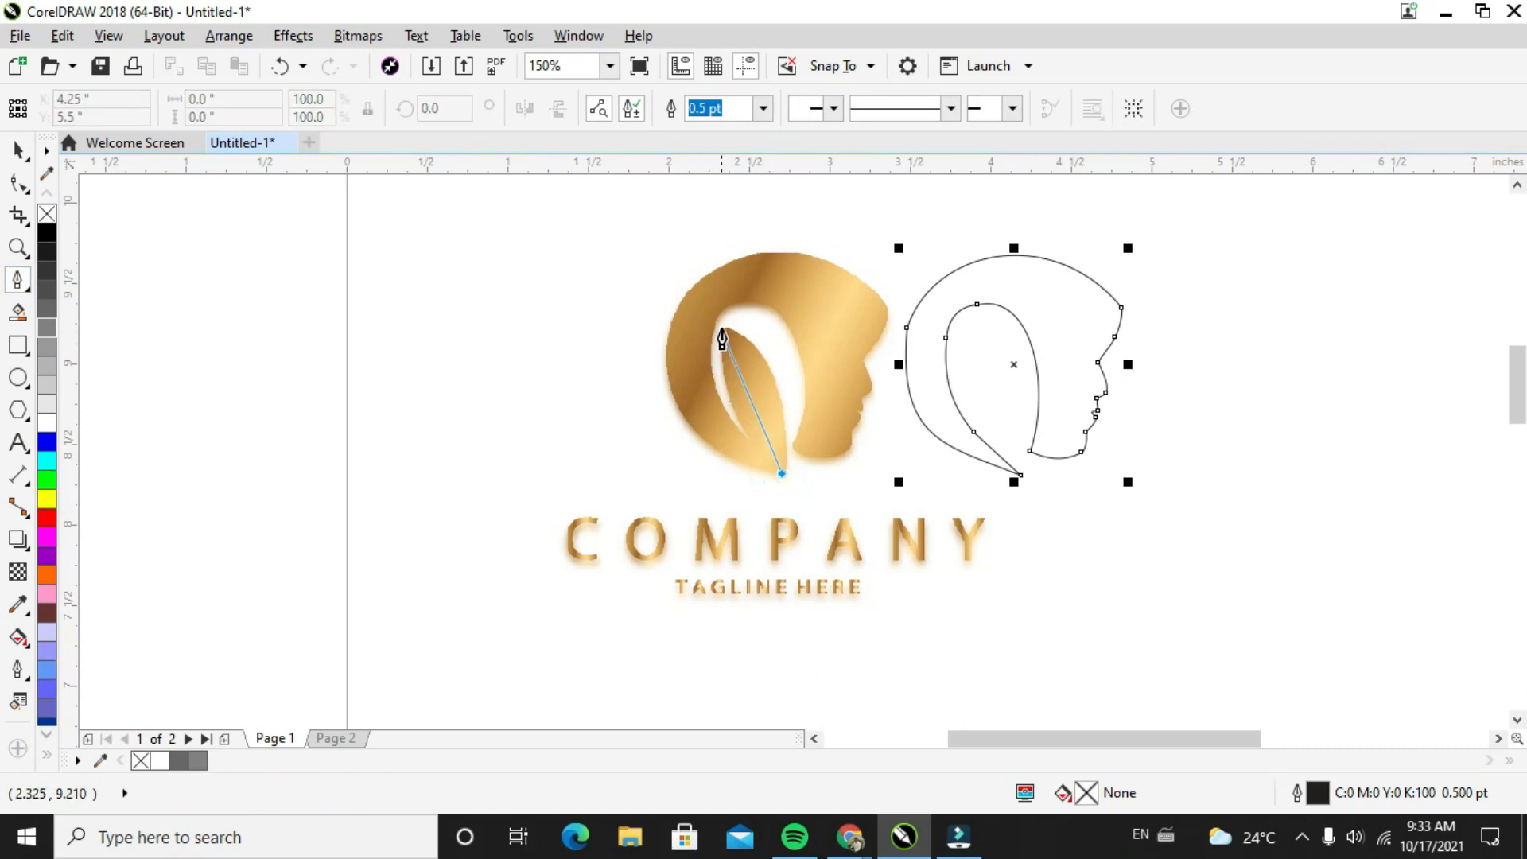
left_click(721, 326)
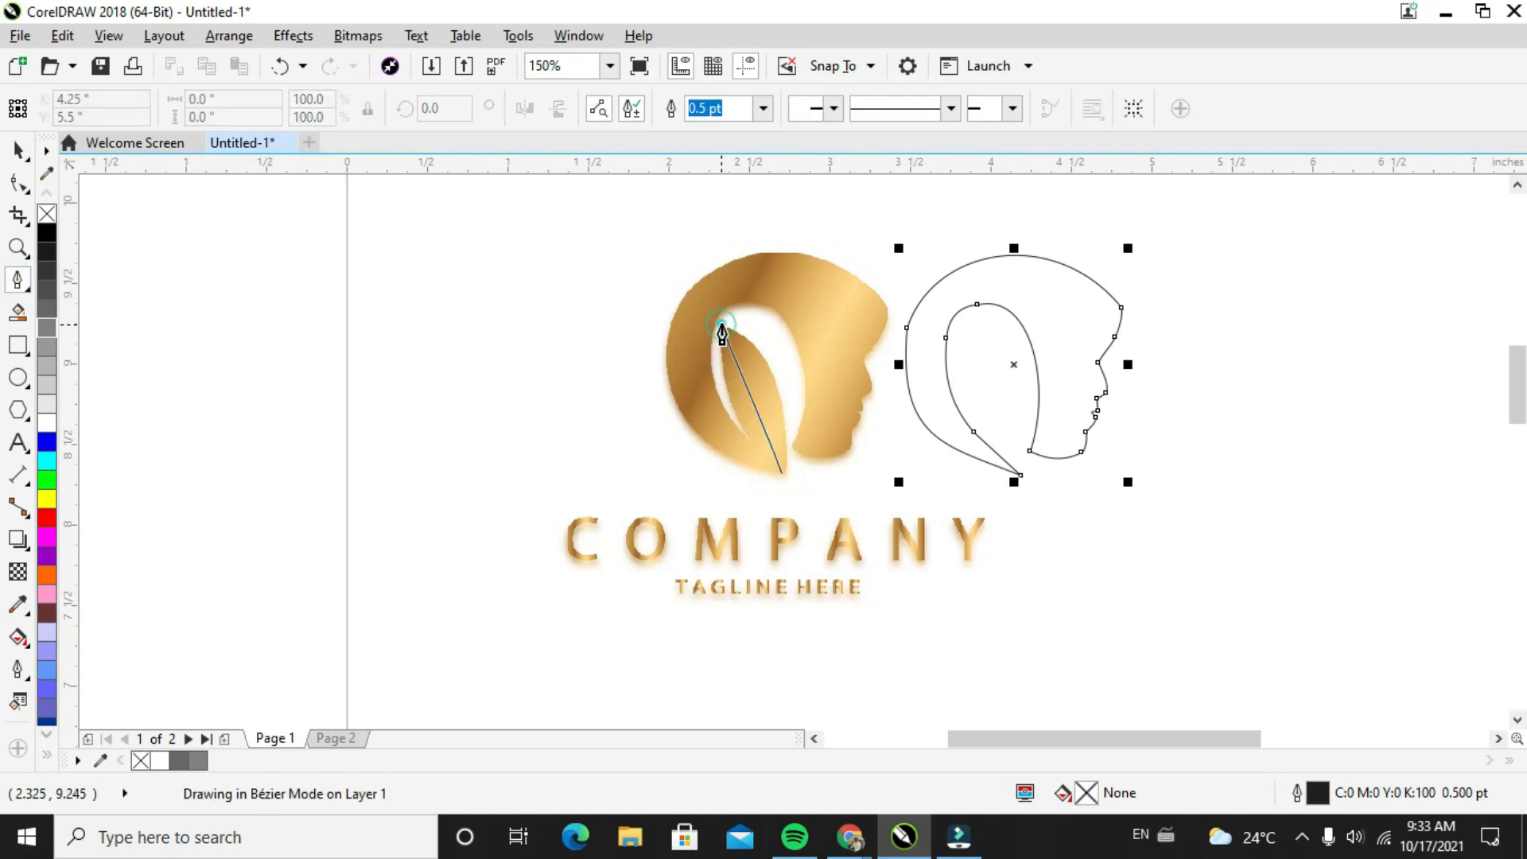
left_click(788, 458)
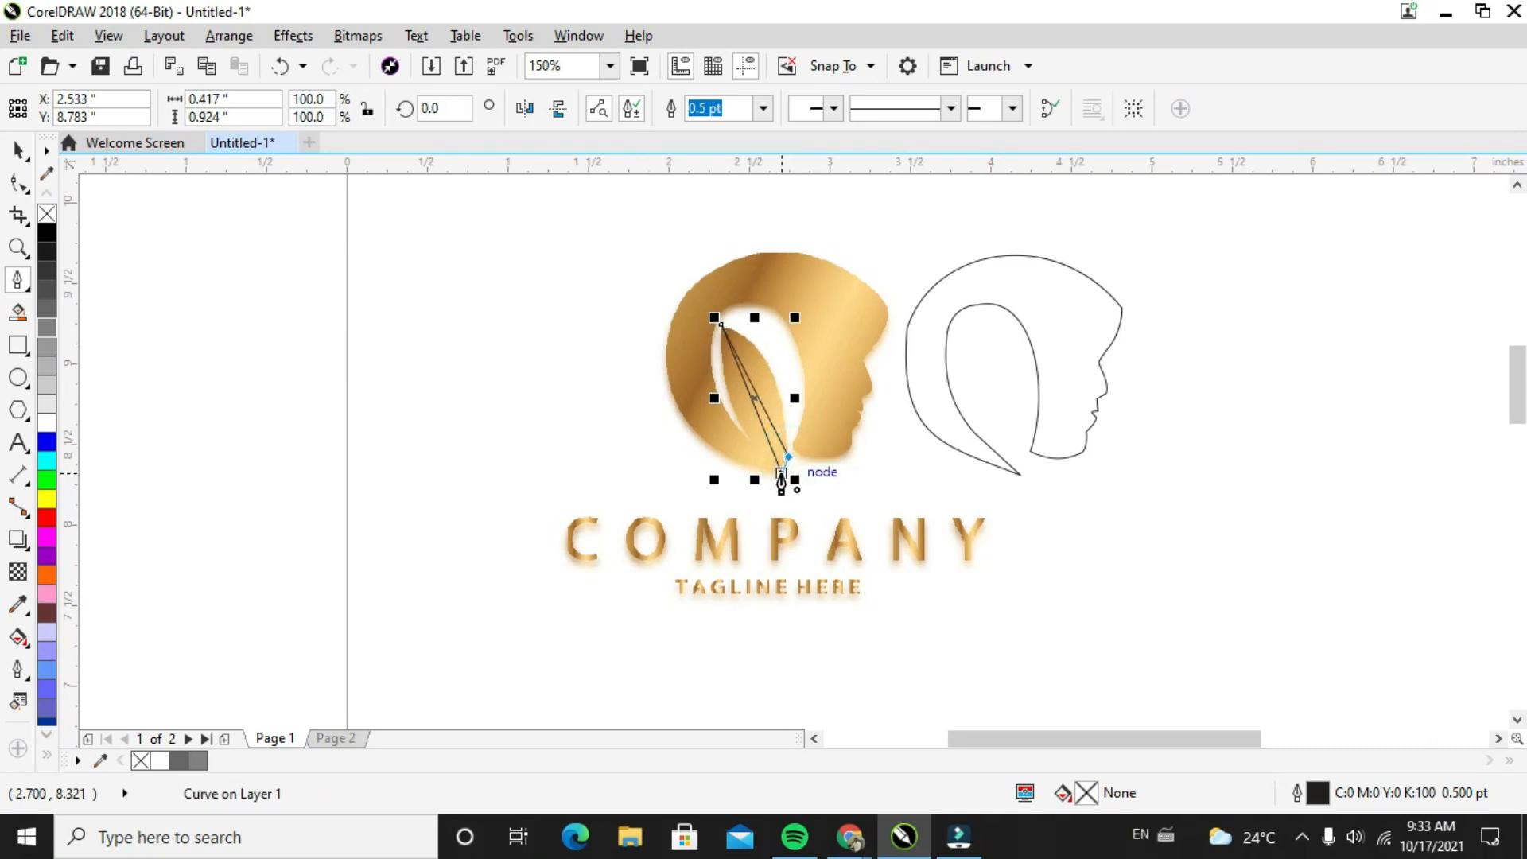
left_click(782, 475)
Convert the leaf outline's long hair-side segment to a curve and bow it outward along the leaf's edge
scroll(756, 335, "up", 2)
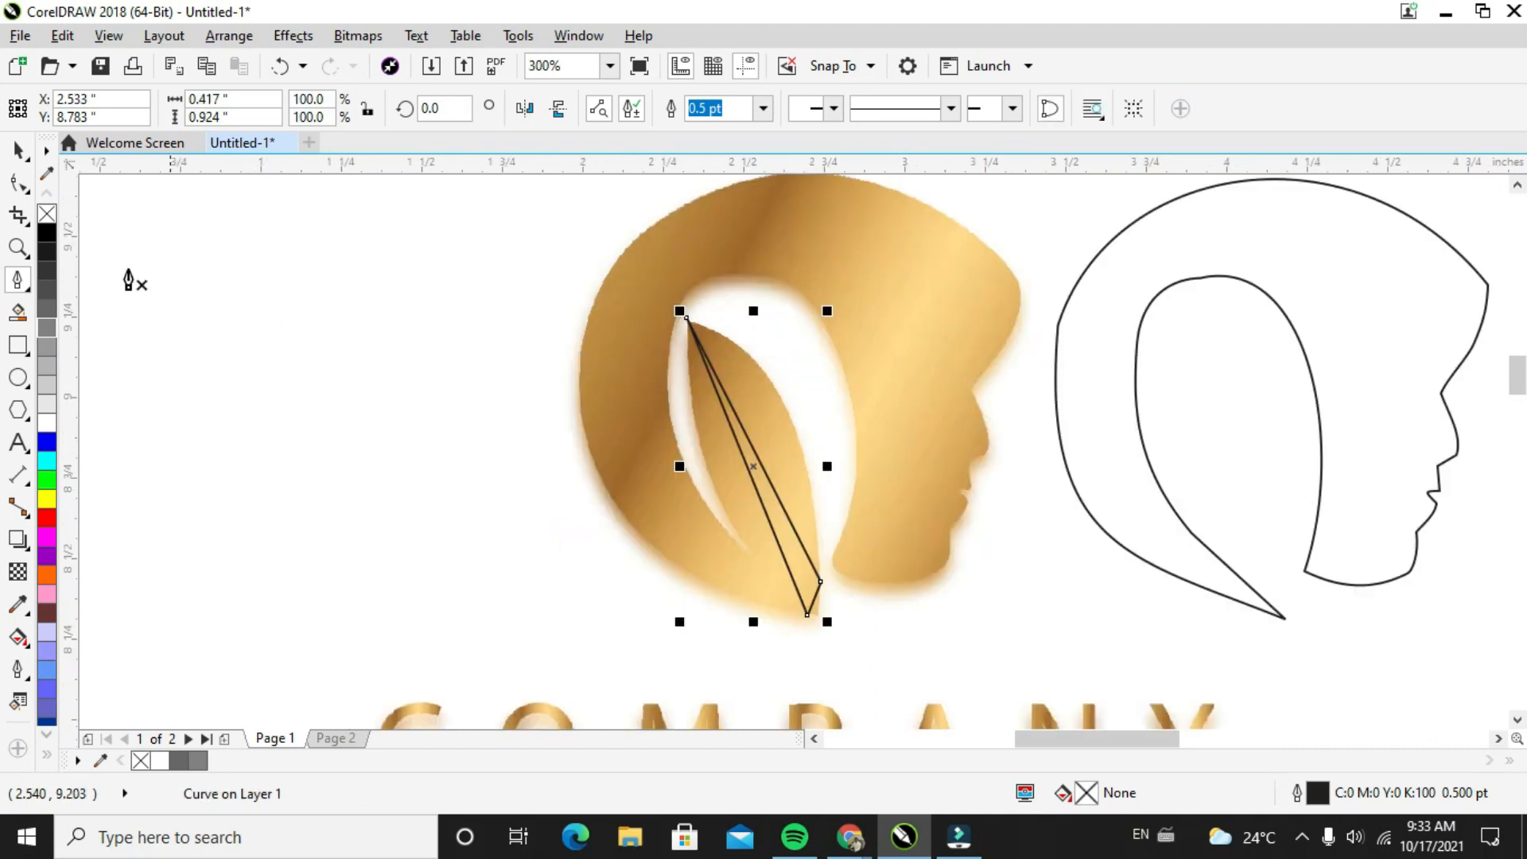
left_click(17, 183)
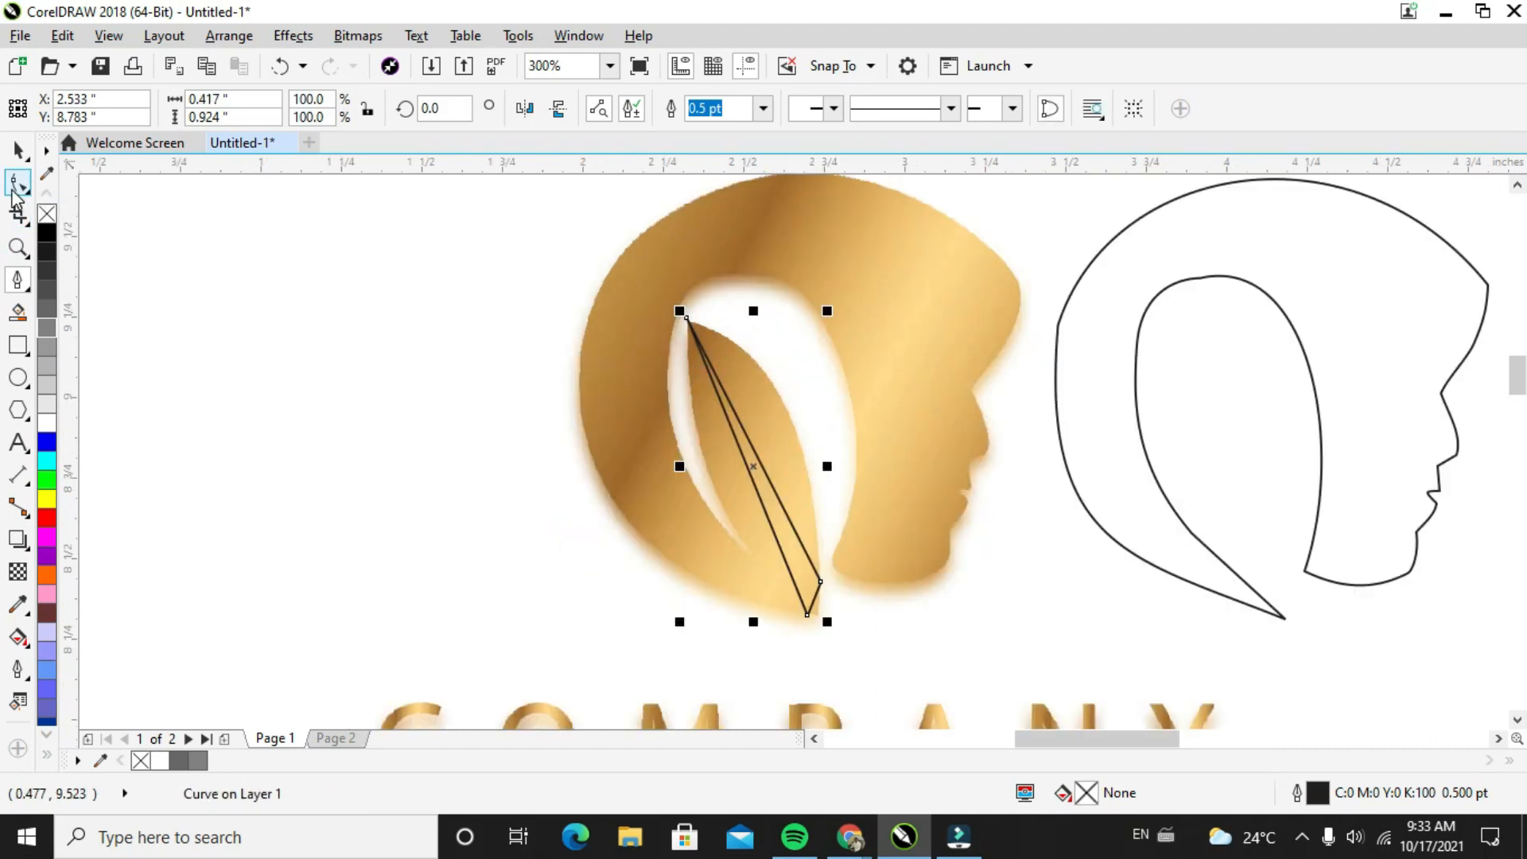
right_click(754, 489)
left_click(782, 186)
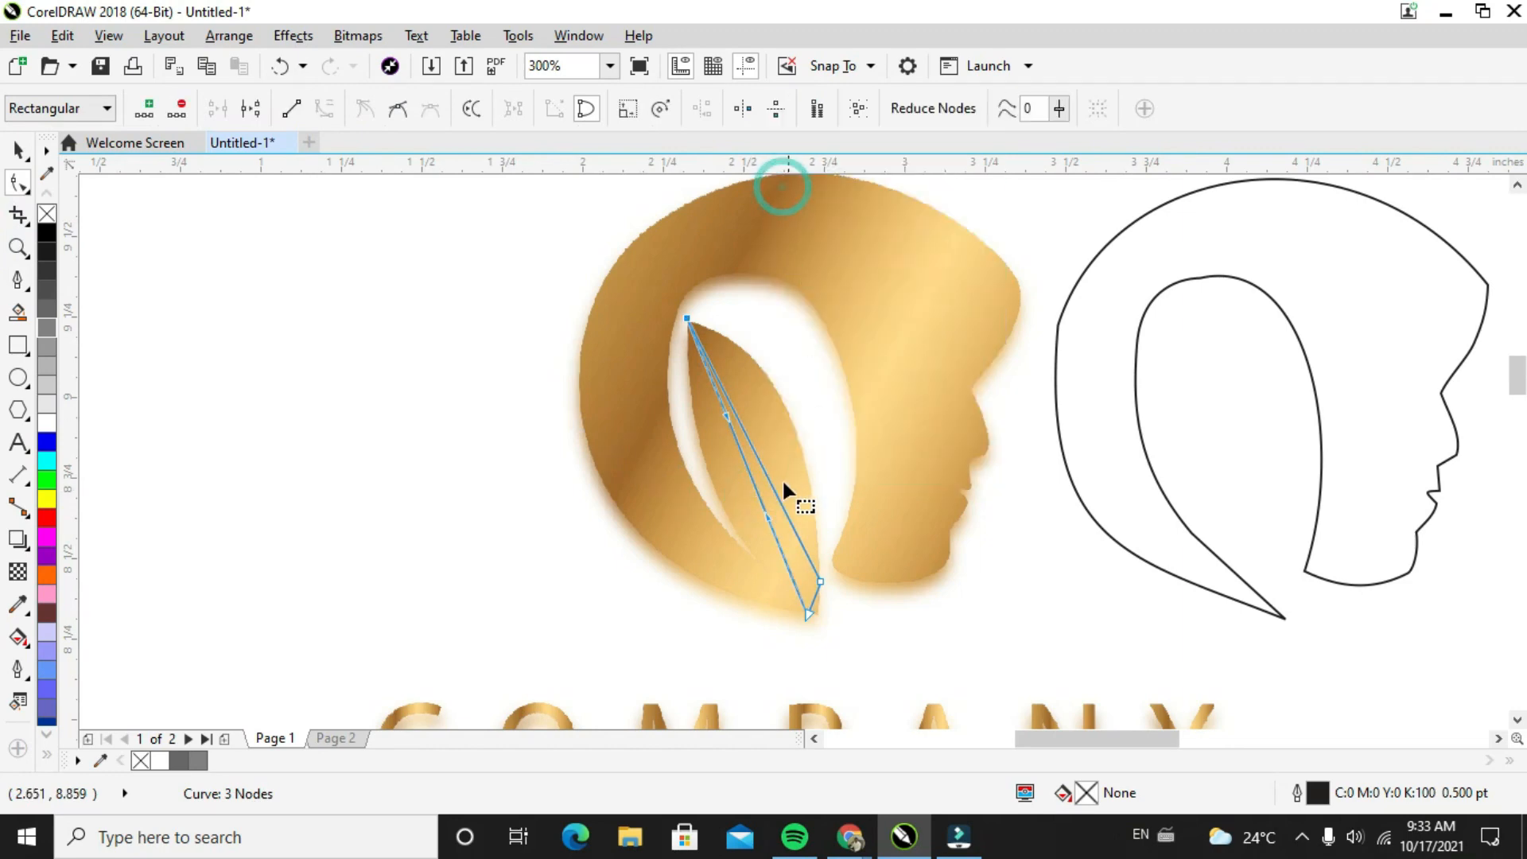
left_click_drag(763, 513, 699, 419)
Convert the leaf's long face-side segment to a curve and bow it outward to match the leaf in the image
right_click(743, 433)
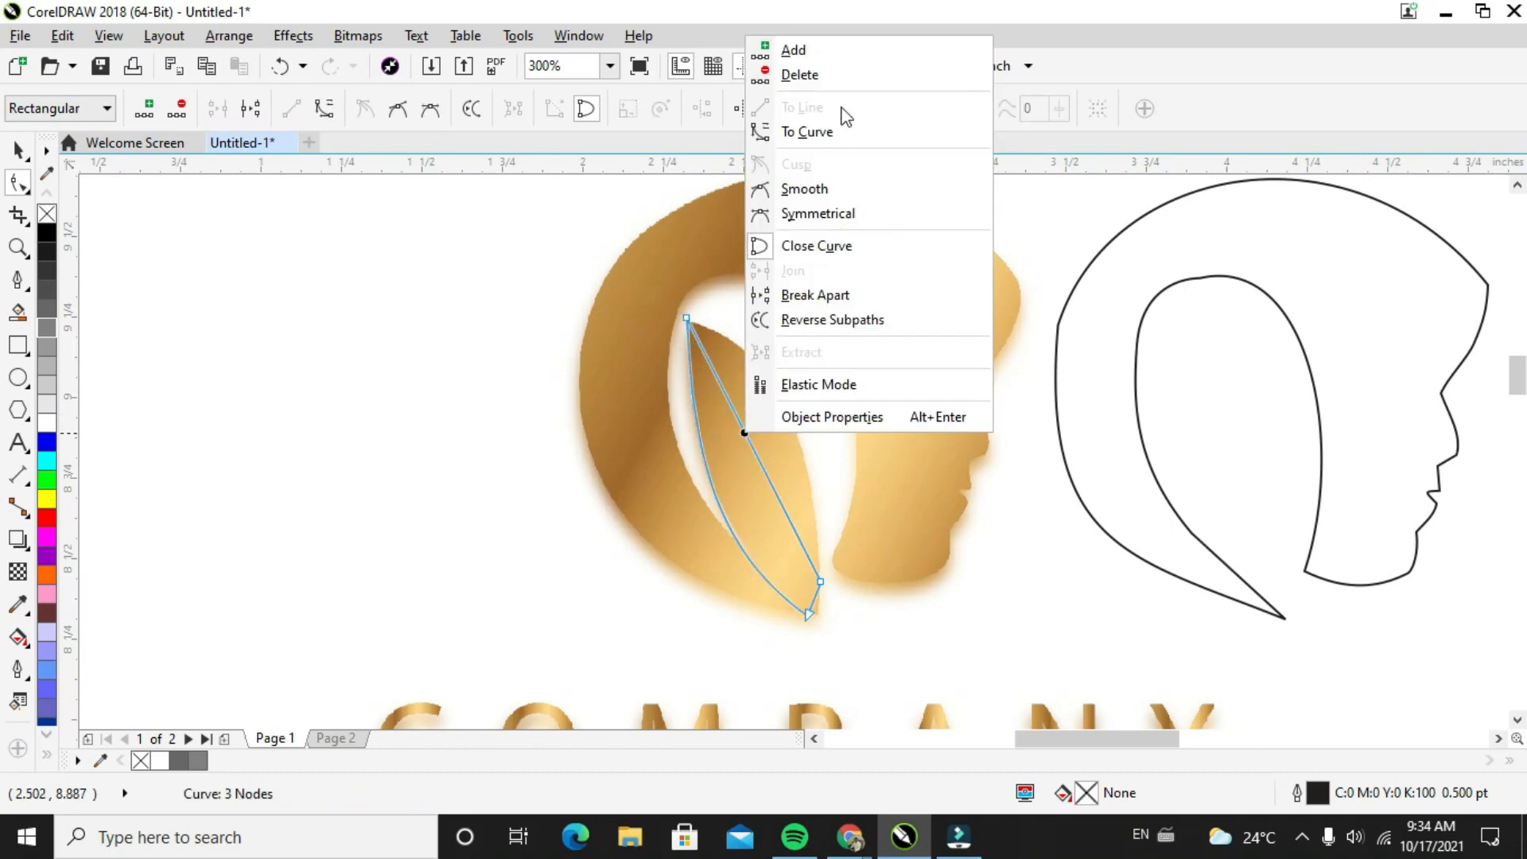
left_click(805, 132)
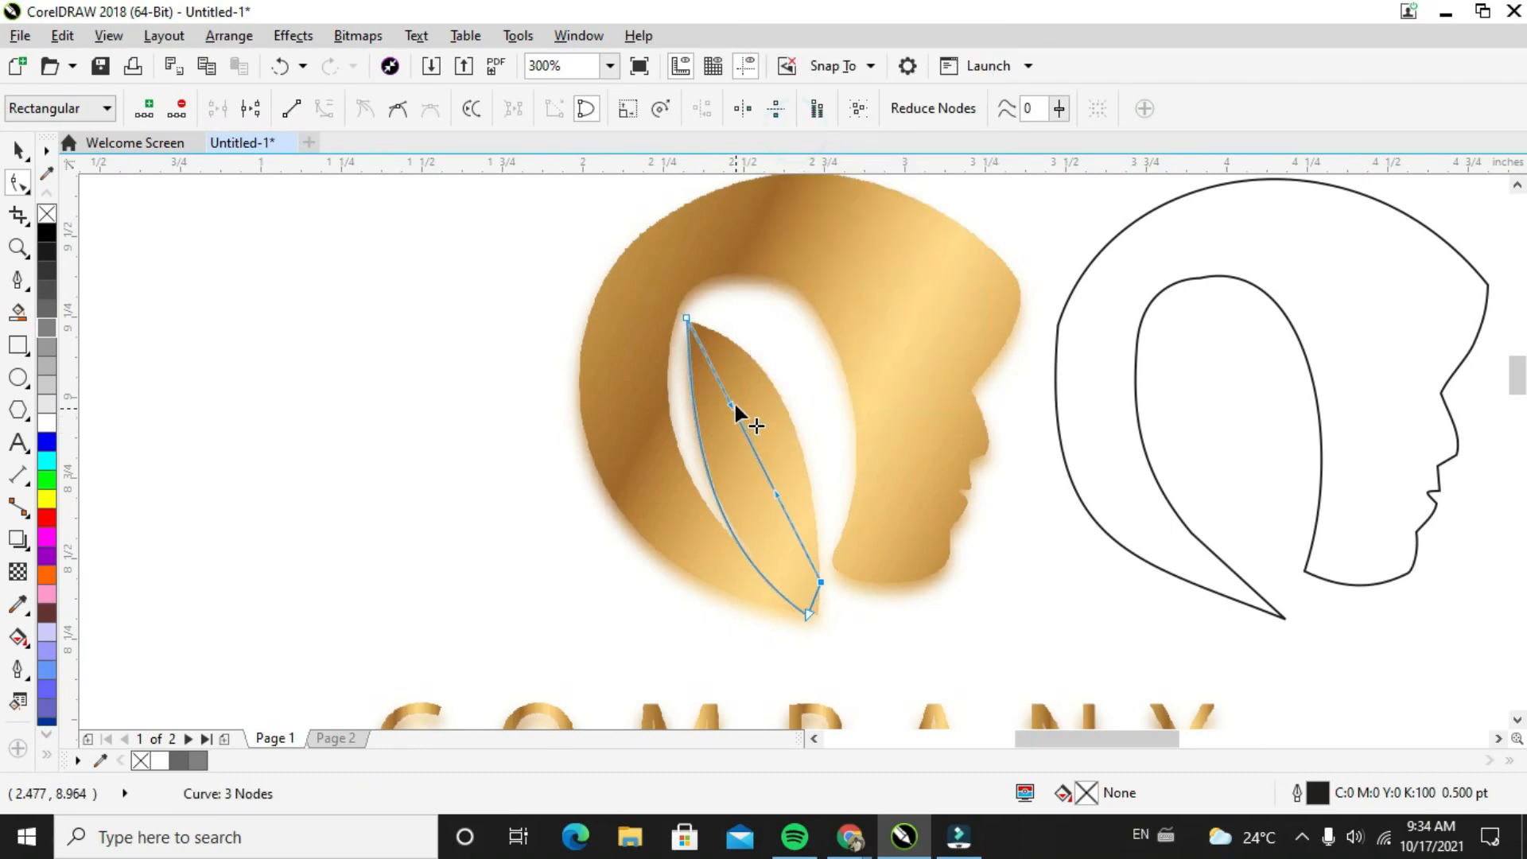
left_click_drag(733, 407, 809, 489)
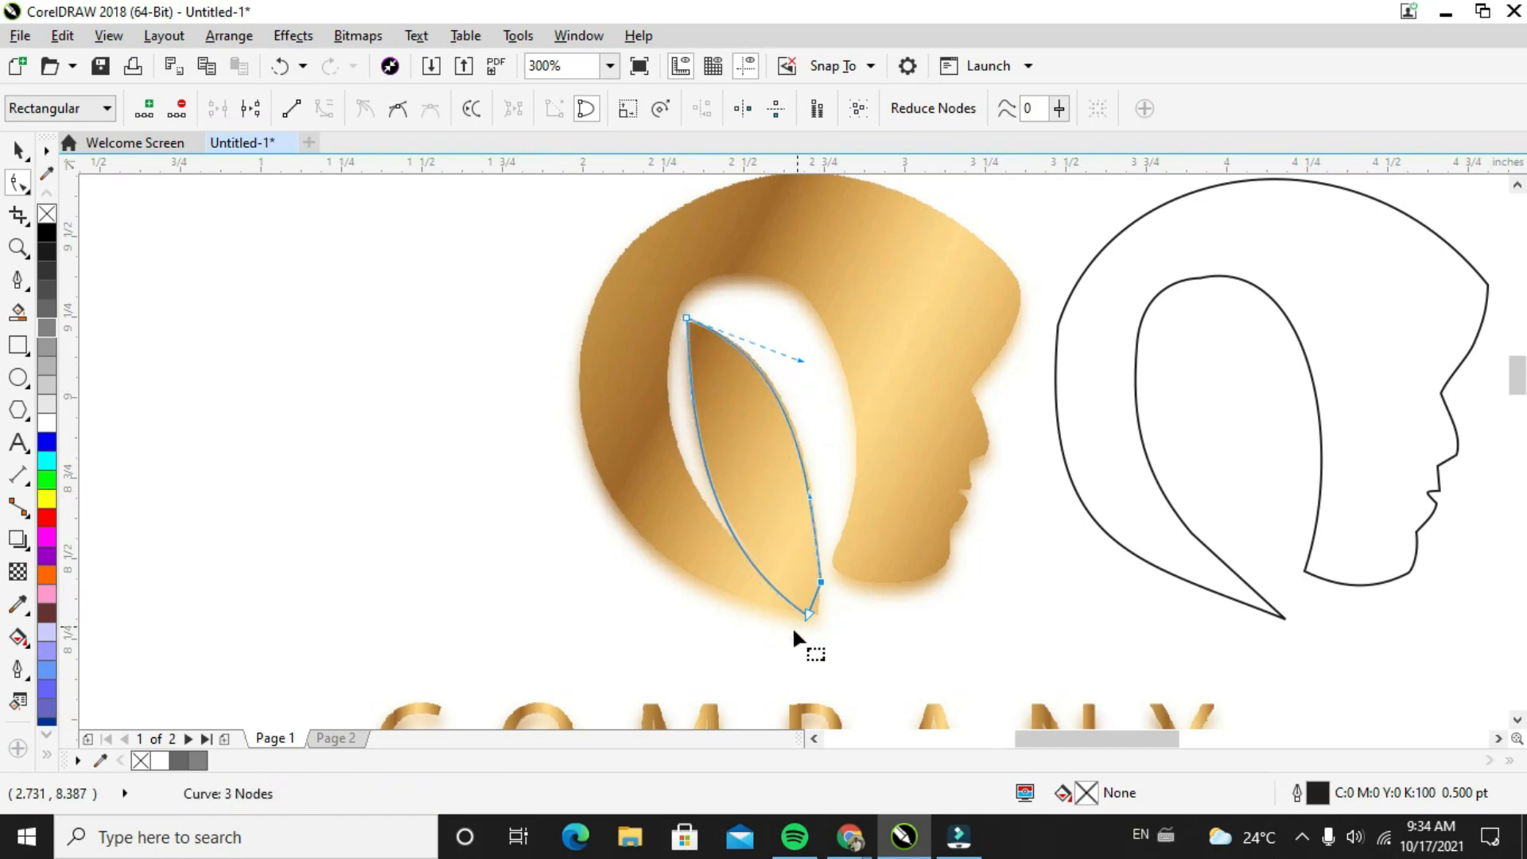
Delete the leaf's extra node above the lower tip, then align the tip and the upper face-side handle with the image
left_click(822, 579)
right_click(820, 578)
left_click(871, 219)
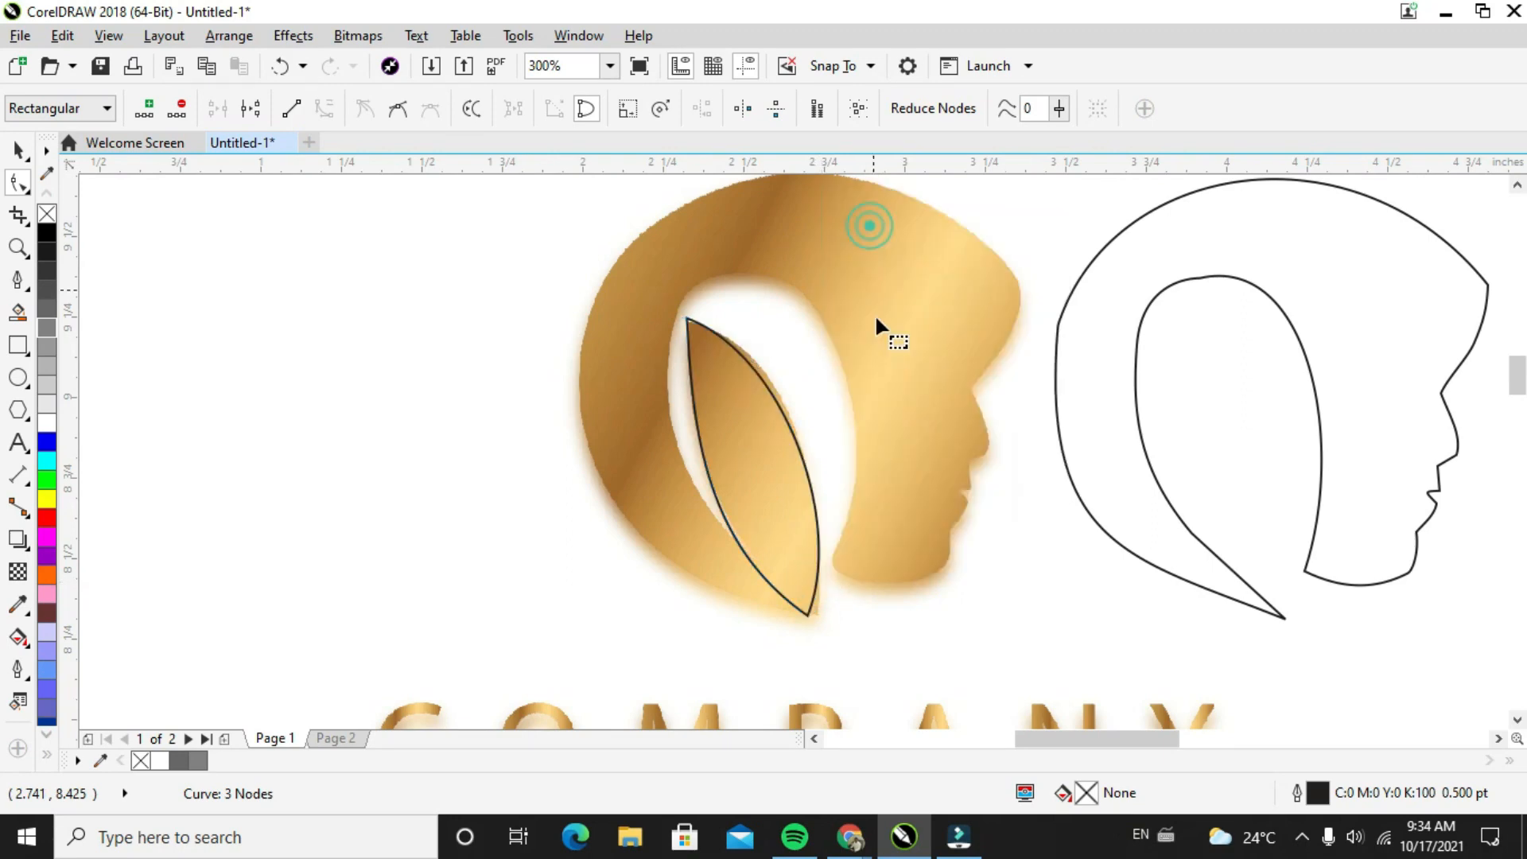
mouse_move(808, 612)
left_mouse_down()
mouse_move(829, 609)
mouse_move(819, 618)
left_mouse_up()
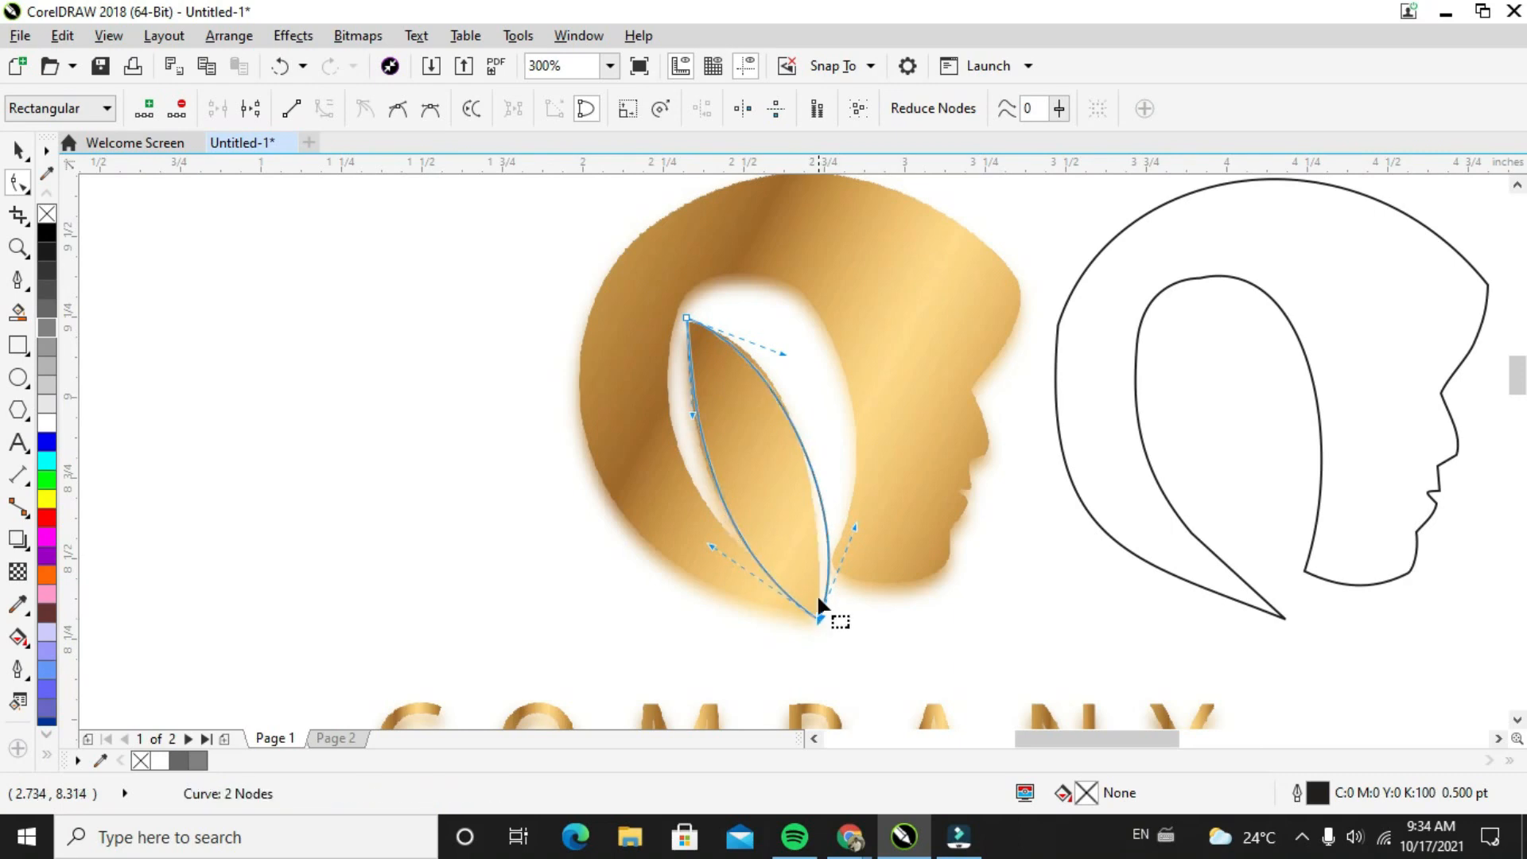
left_click_drag(787, 354, 778, 340)
Move the leaf outline into the head outline's inner opening so their lower tips meet
left_click(18, 150)
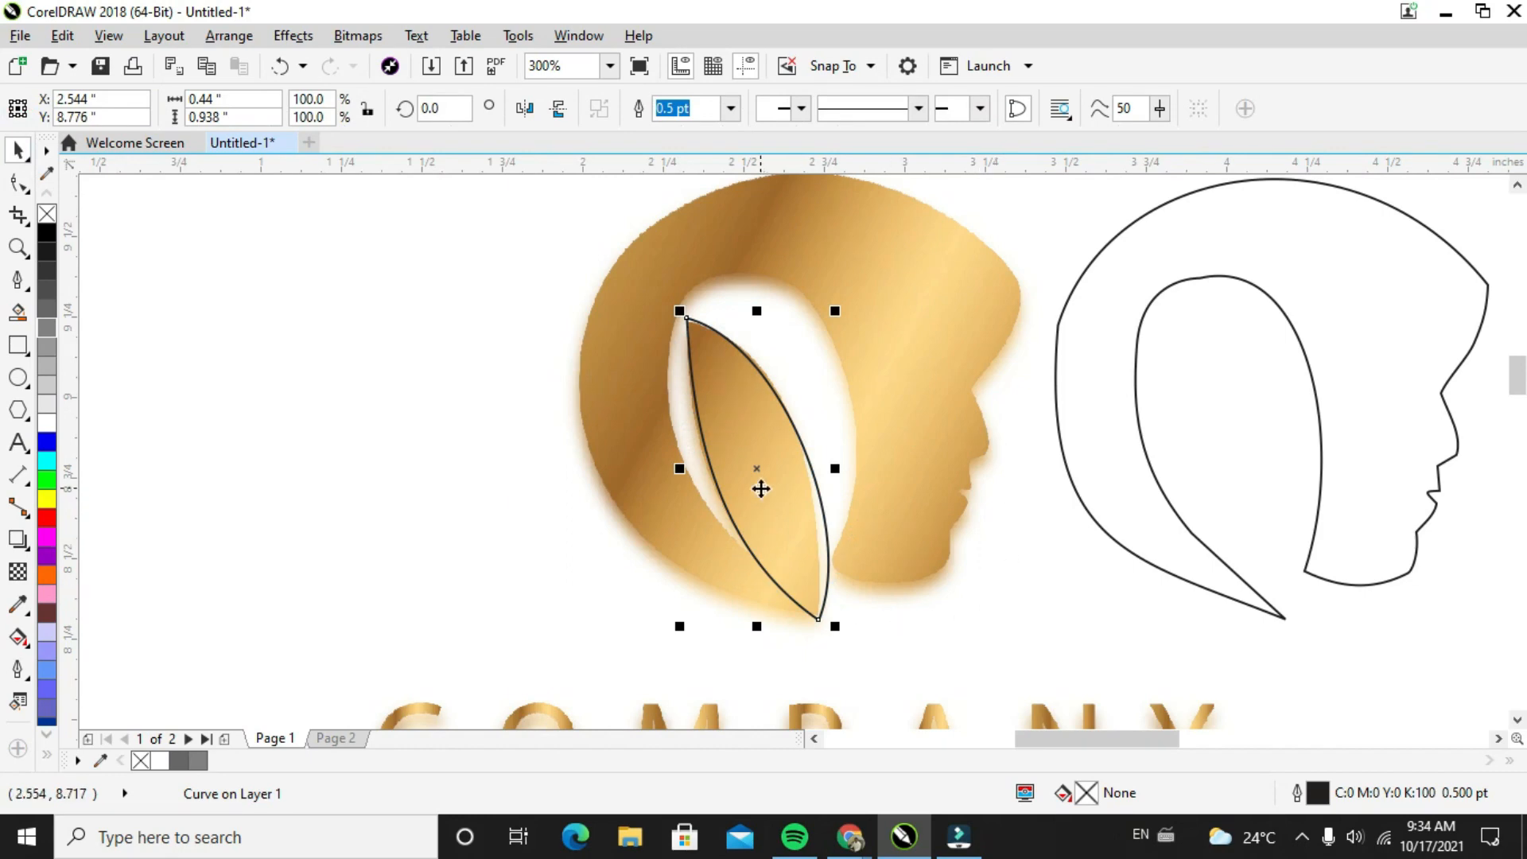
left_click_drag(757, 480, 1225, 467)
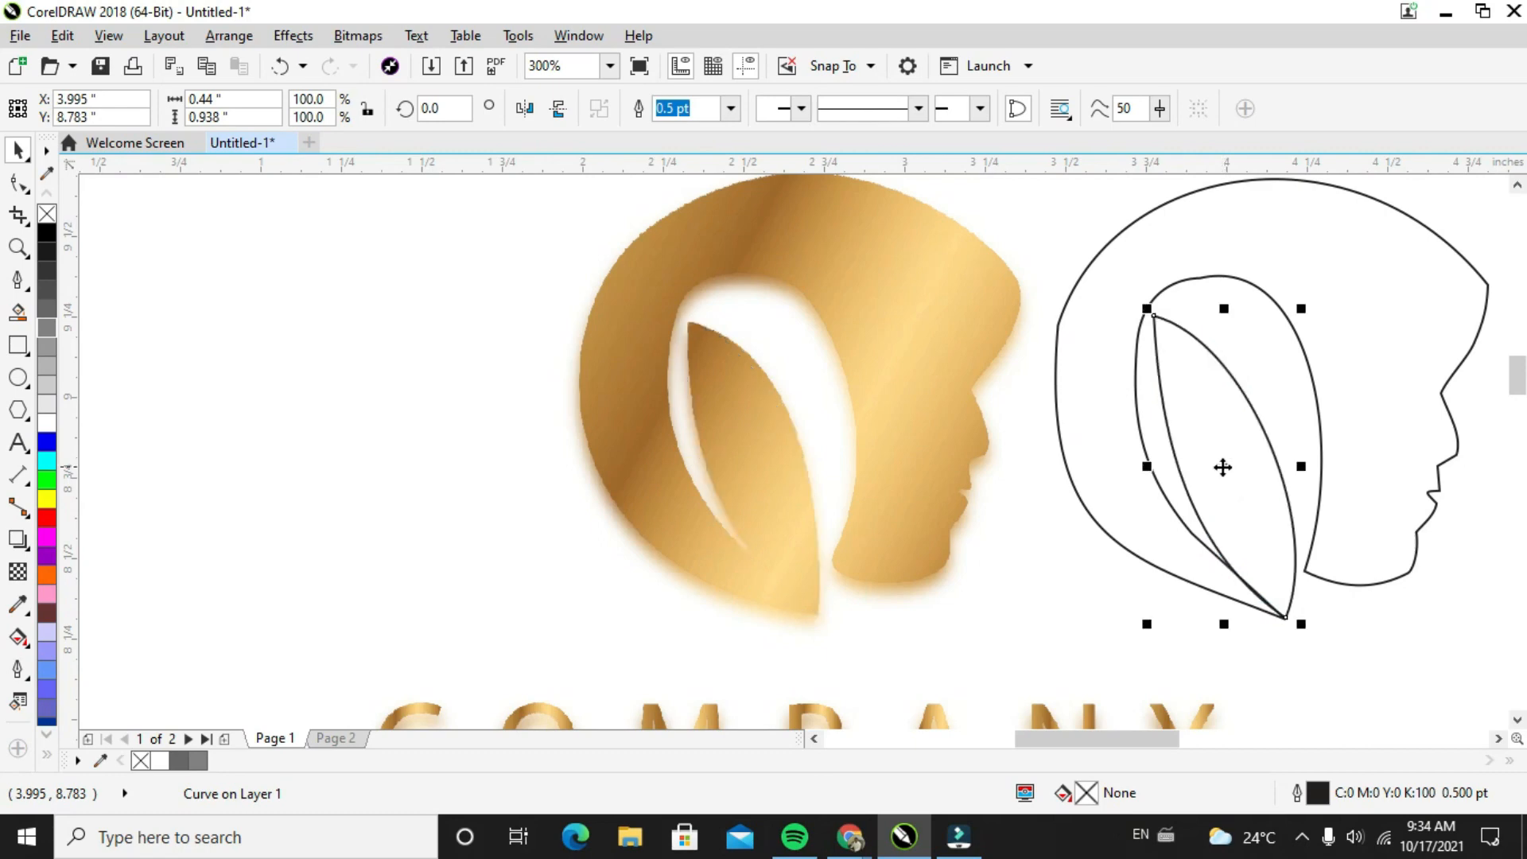
Shift the node at the top of the head outline's inner opening slightly and lower its face-side handle to smooth the curve
left_click(1207, 277)
left_click(17, 213)
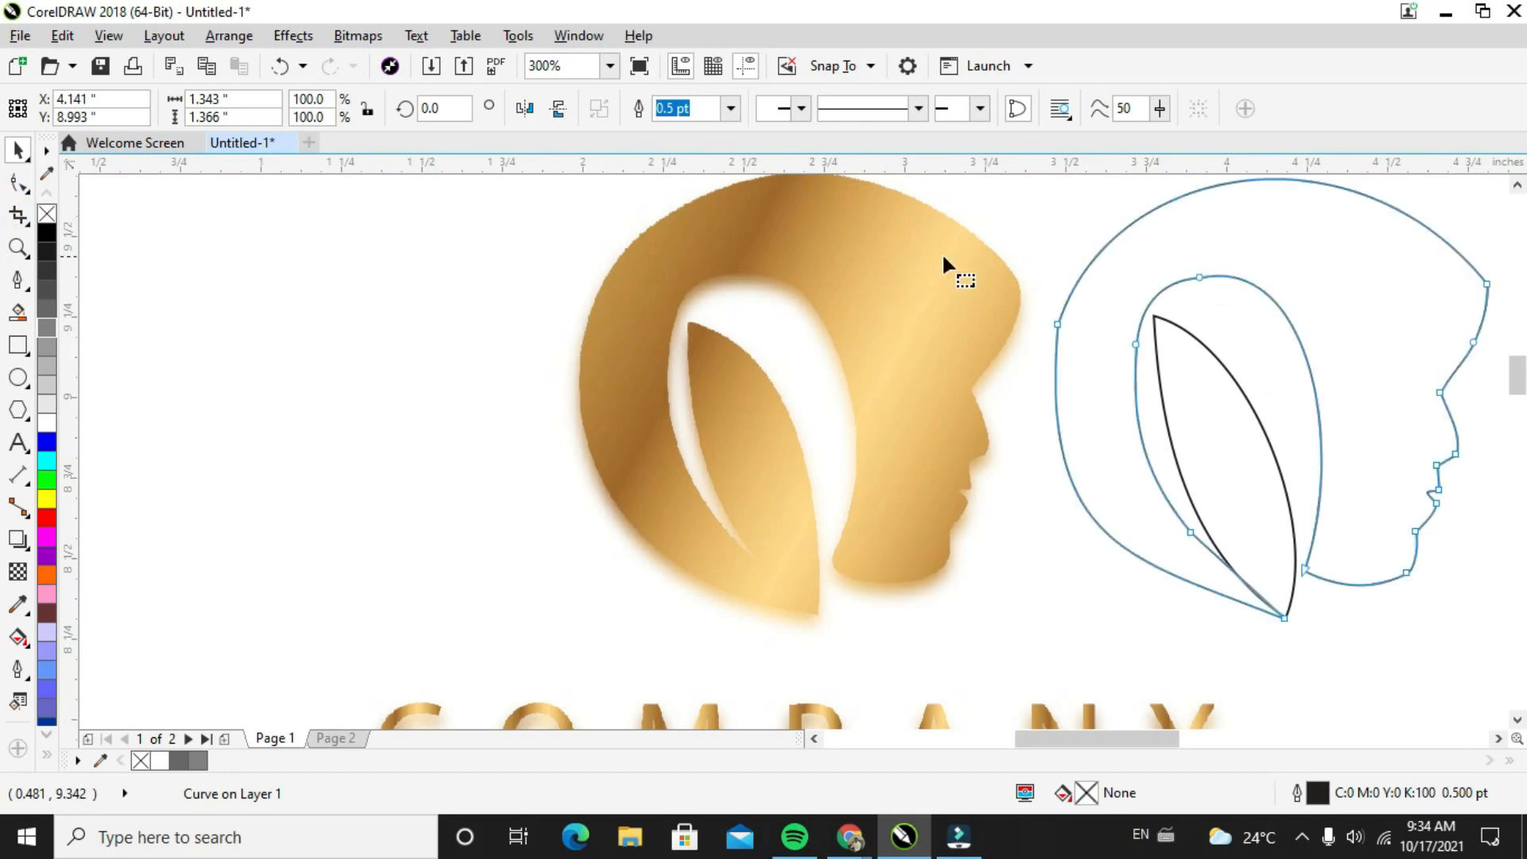
scroll(1273, 288, "up", 2)
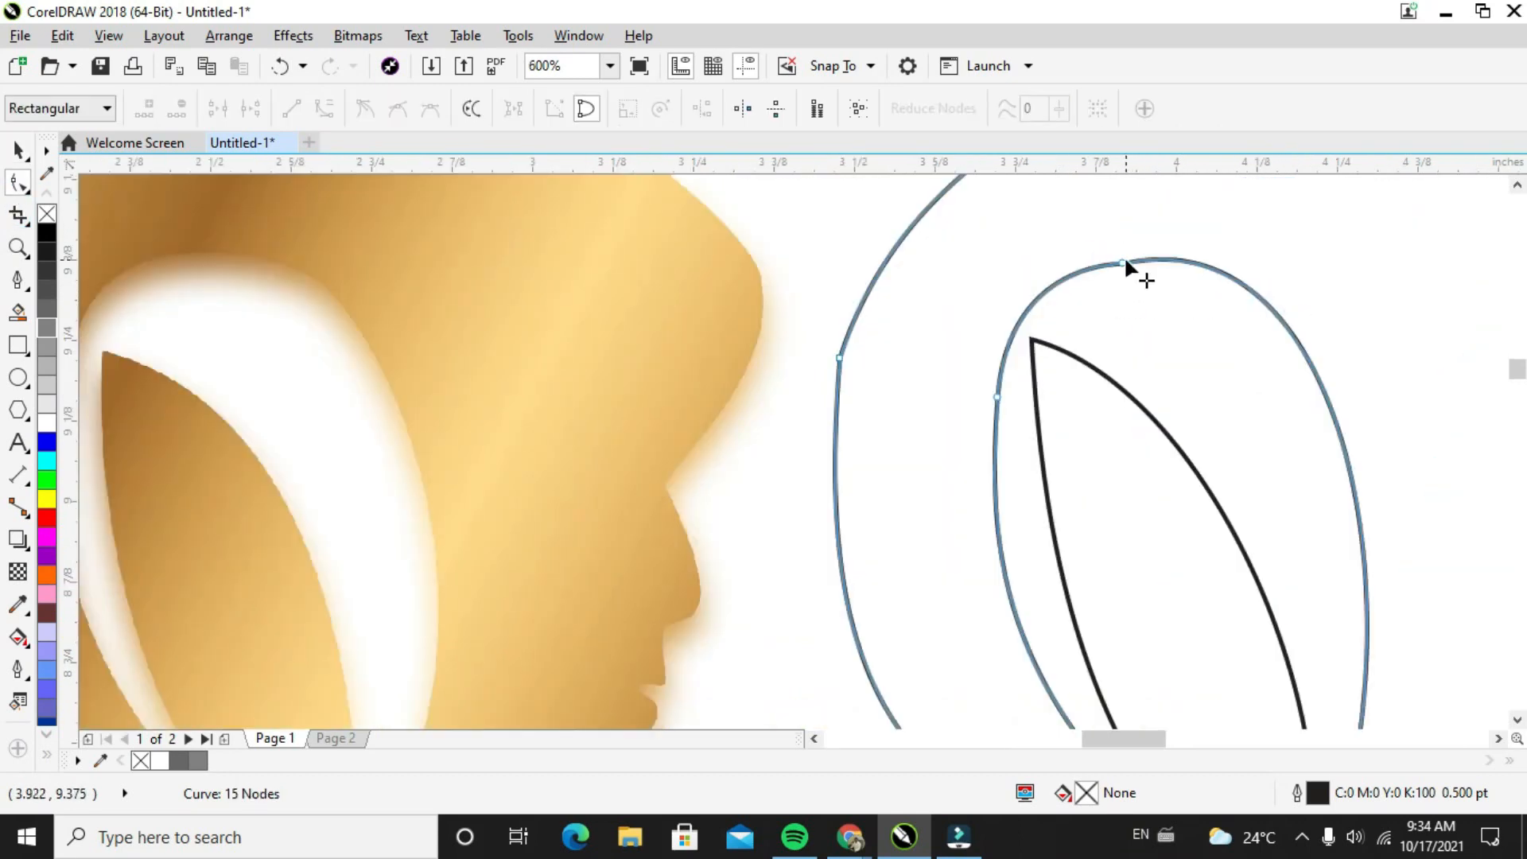
left_click(1124, 260)
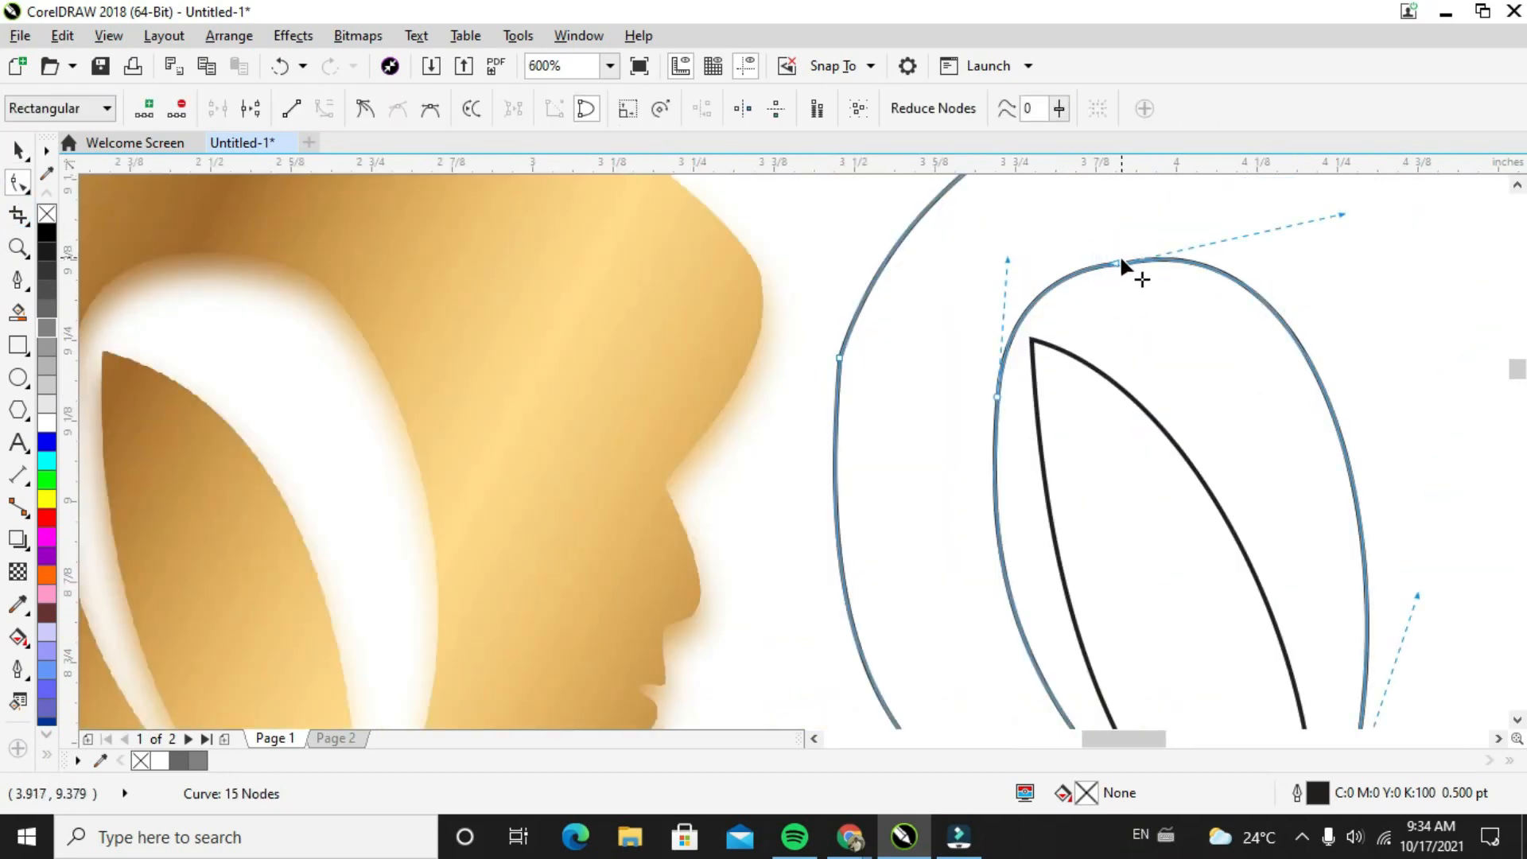
mouse_move(1120, 259)
left_mouse_down()
mouse_move(1101, 259)
mouse_move(1111, 243)
mouse_move(1048, 269)
mouse_move(1028, 254)
mouse_move(1111, 262)
left_mouse_up()
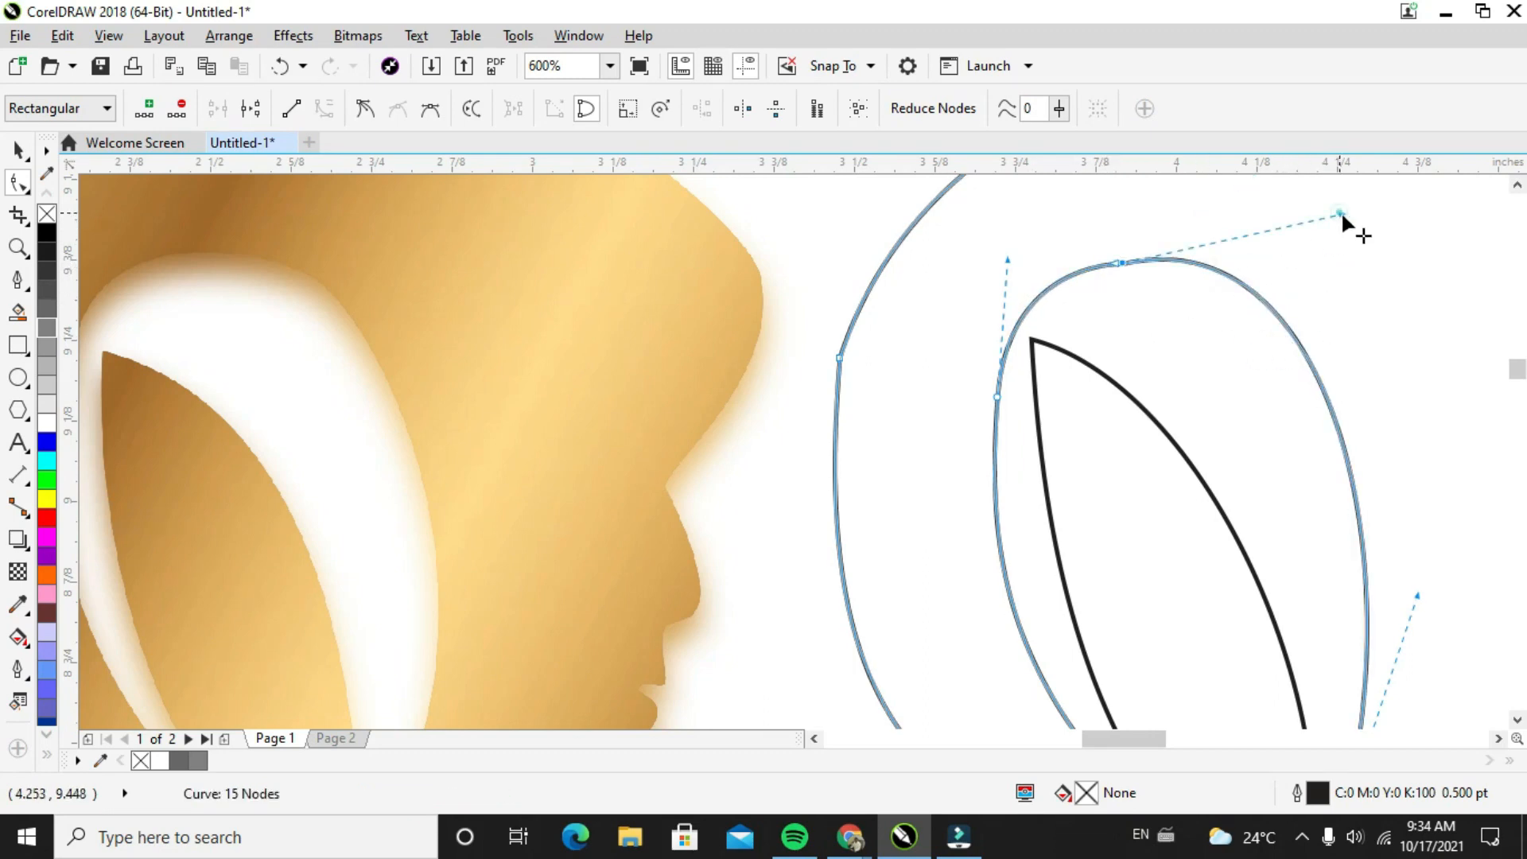
left_click_drag(1341, 213, 1355, 240)
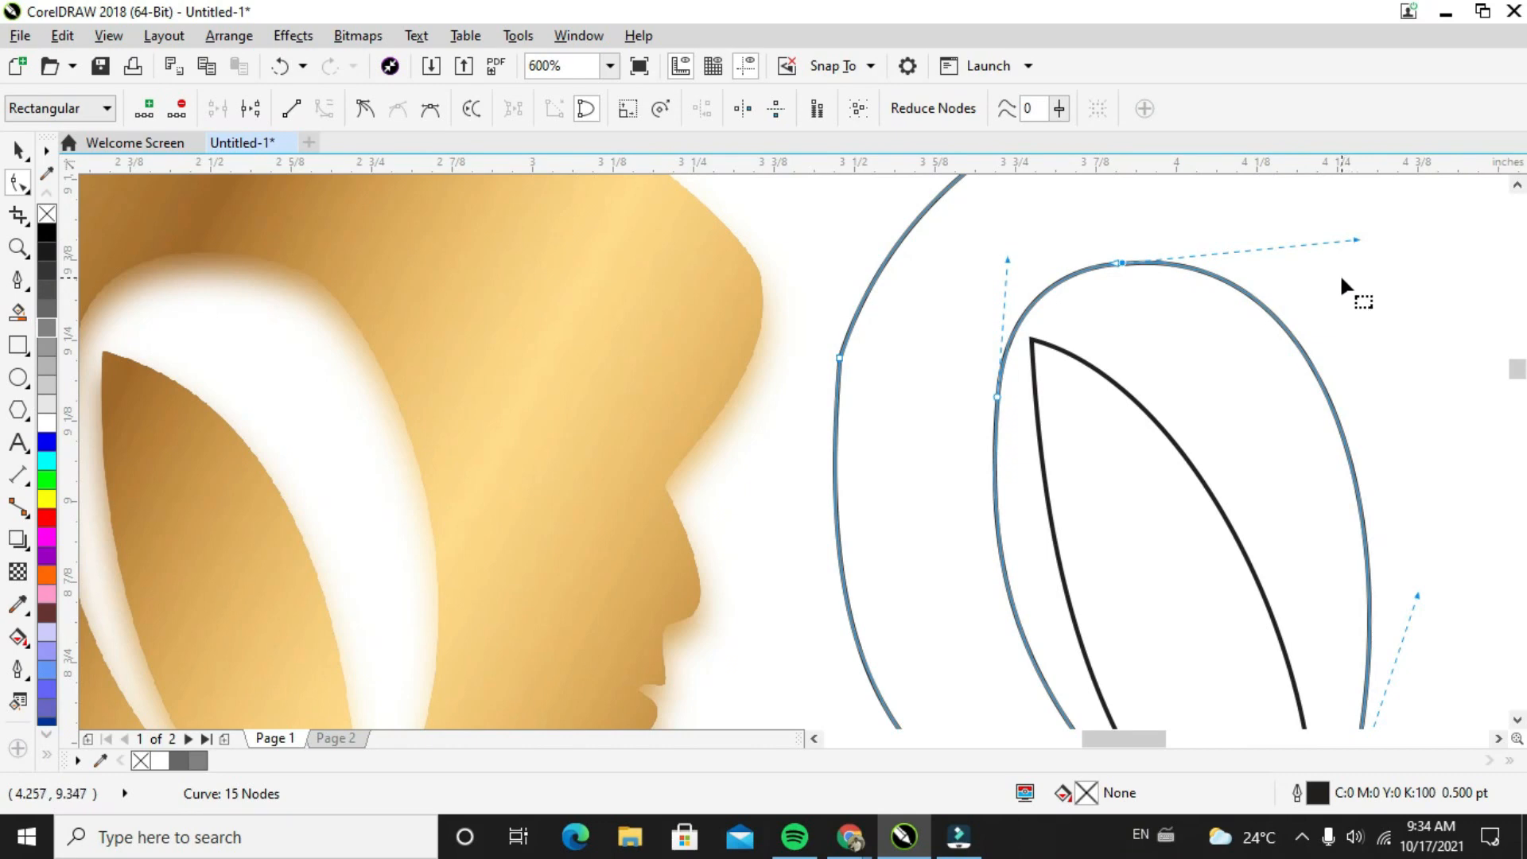
scroll(1325, 308, "down", 2)
left_click(16, 151)
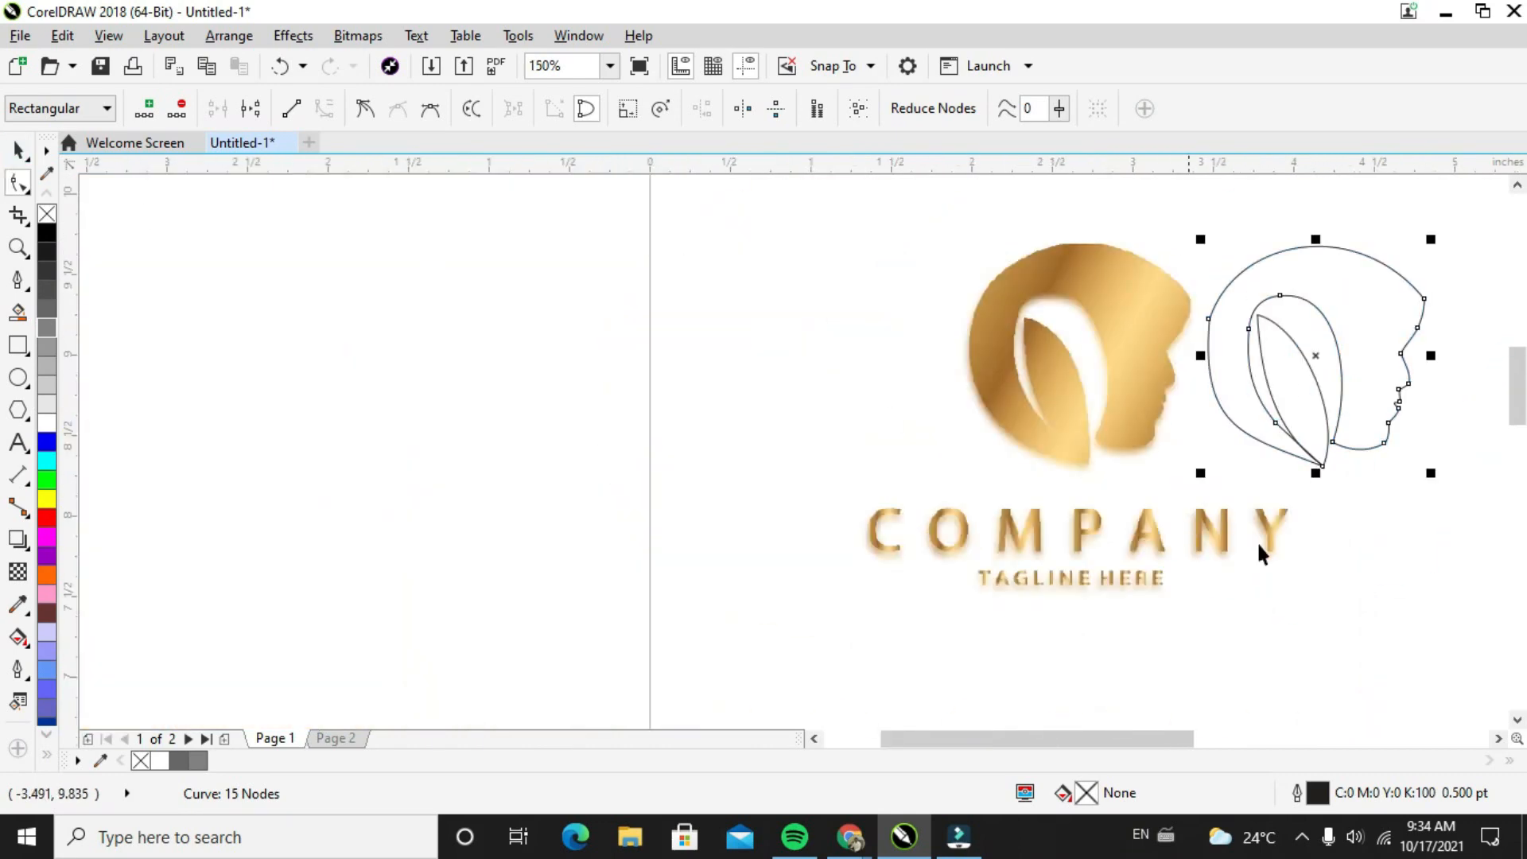
Select the head and leaf outlines together and move them to the empty area on the hair side of the golden logo
left_click(1259, 541)
left_click_drag(1139, 739, 1175, 740)
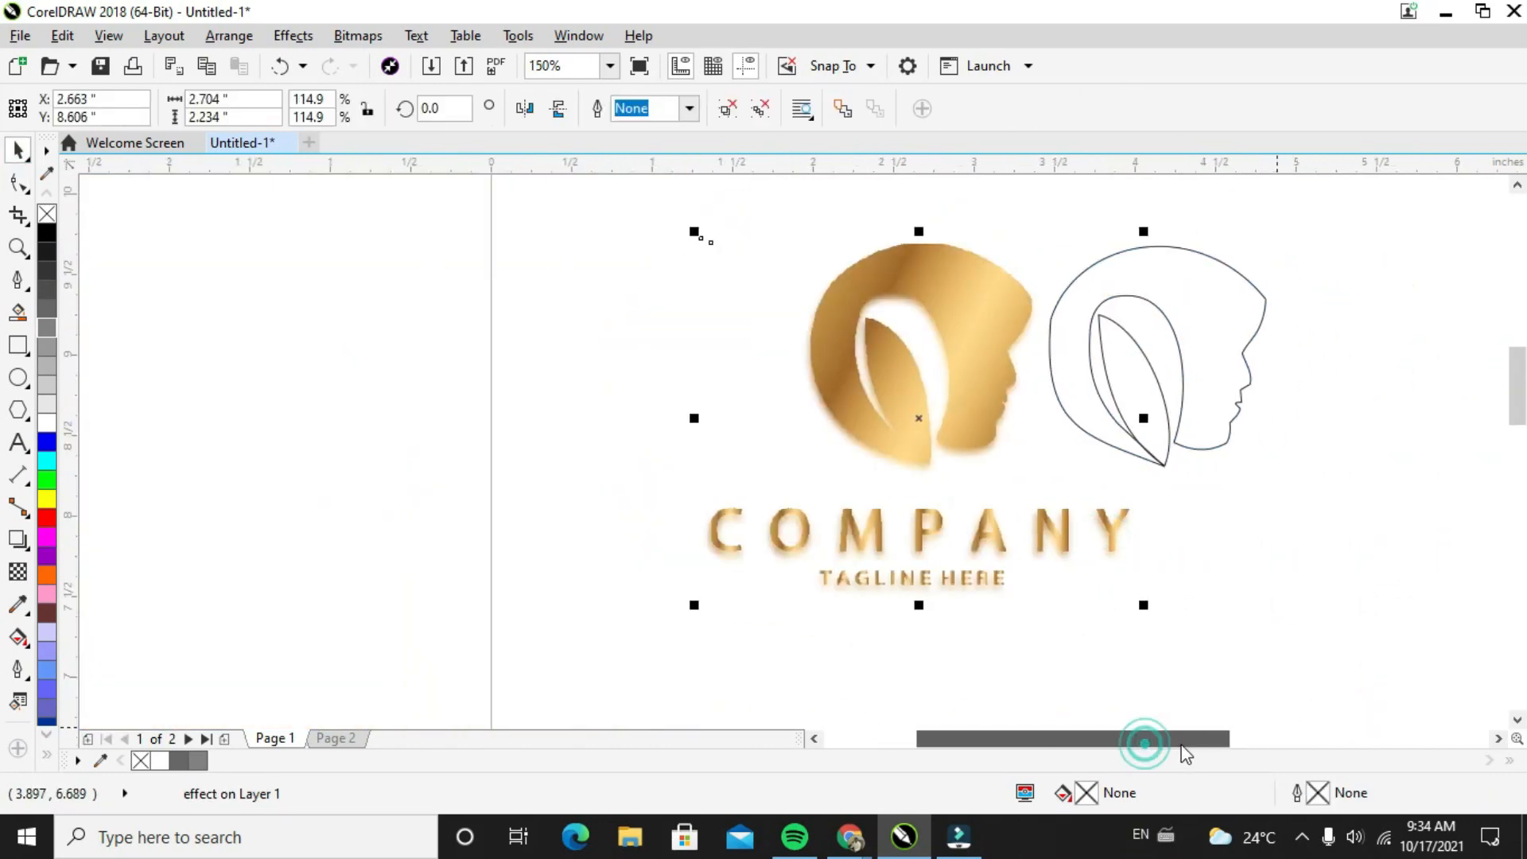
left_click_drag(1370, 208, 1080, 513)
left_click_drag(1316, 228, 1065, 515)
left_click(1228, 285, "shift")
left_click_drag(1210, 307, 654, 300)
left_click(588, 494)
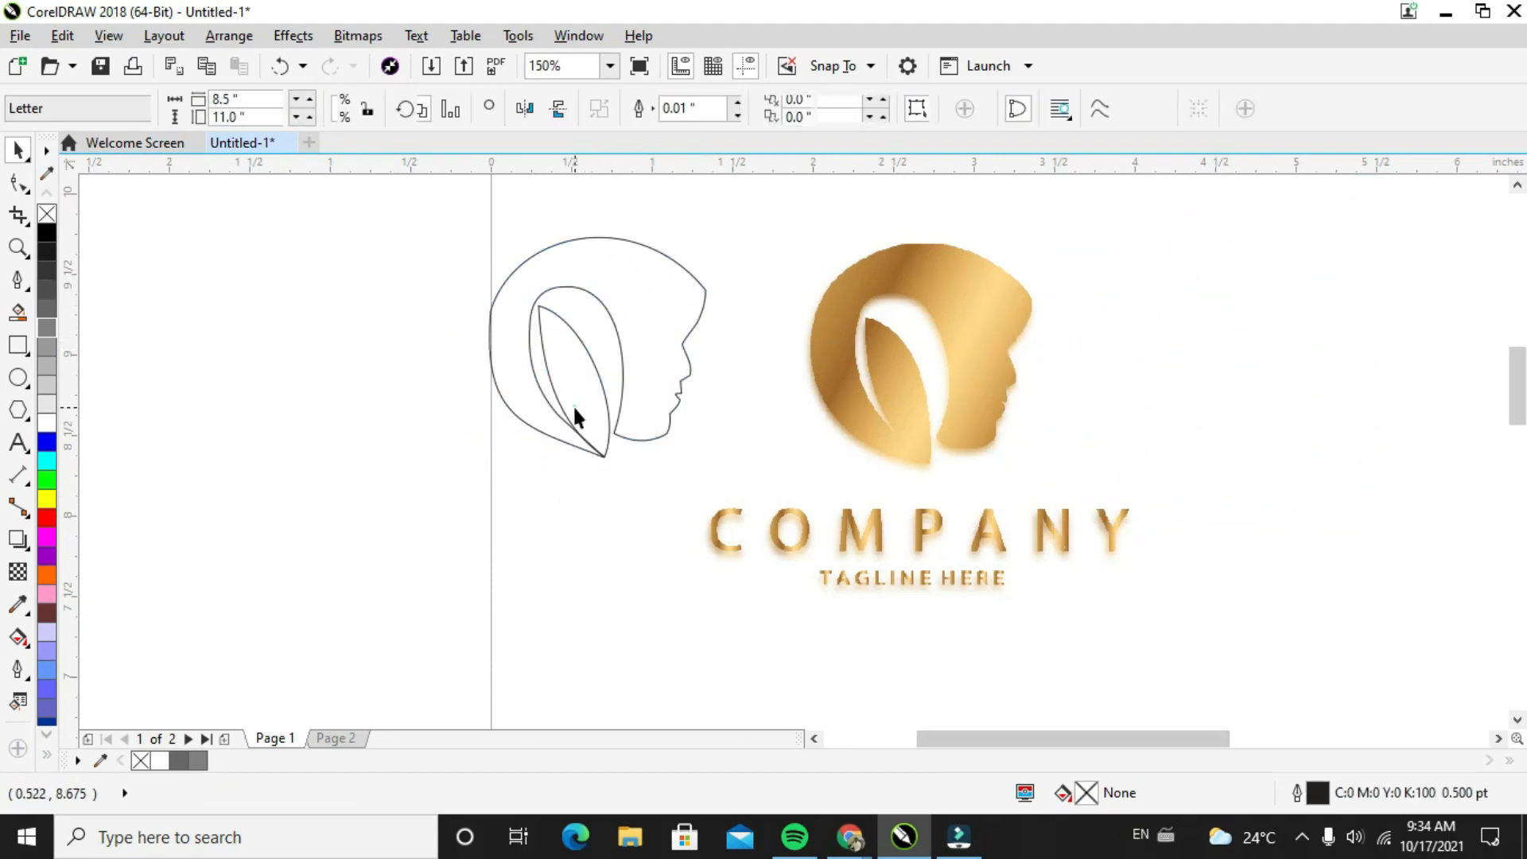
Weld the leaf outline and the head outline into a single curve
left_click(573, 404)
left_click(495, 393, "shift")
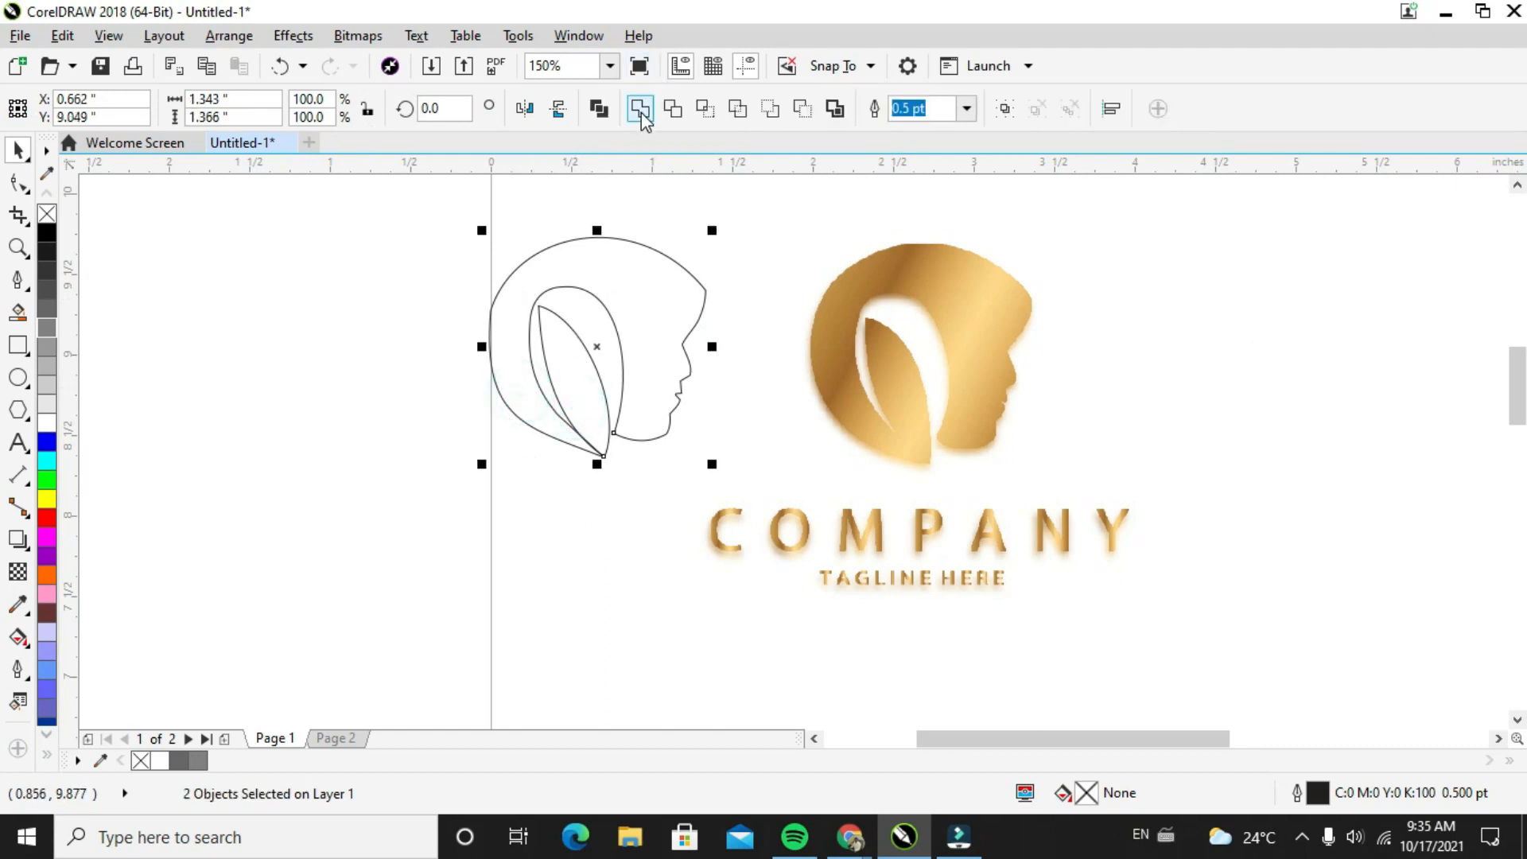
left_click(641, 112)
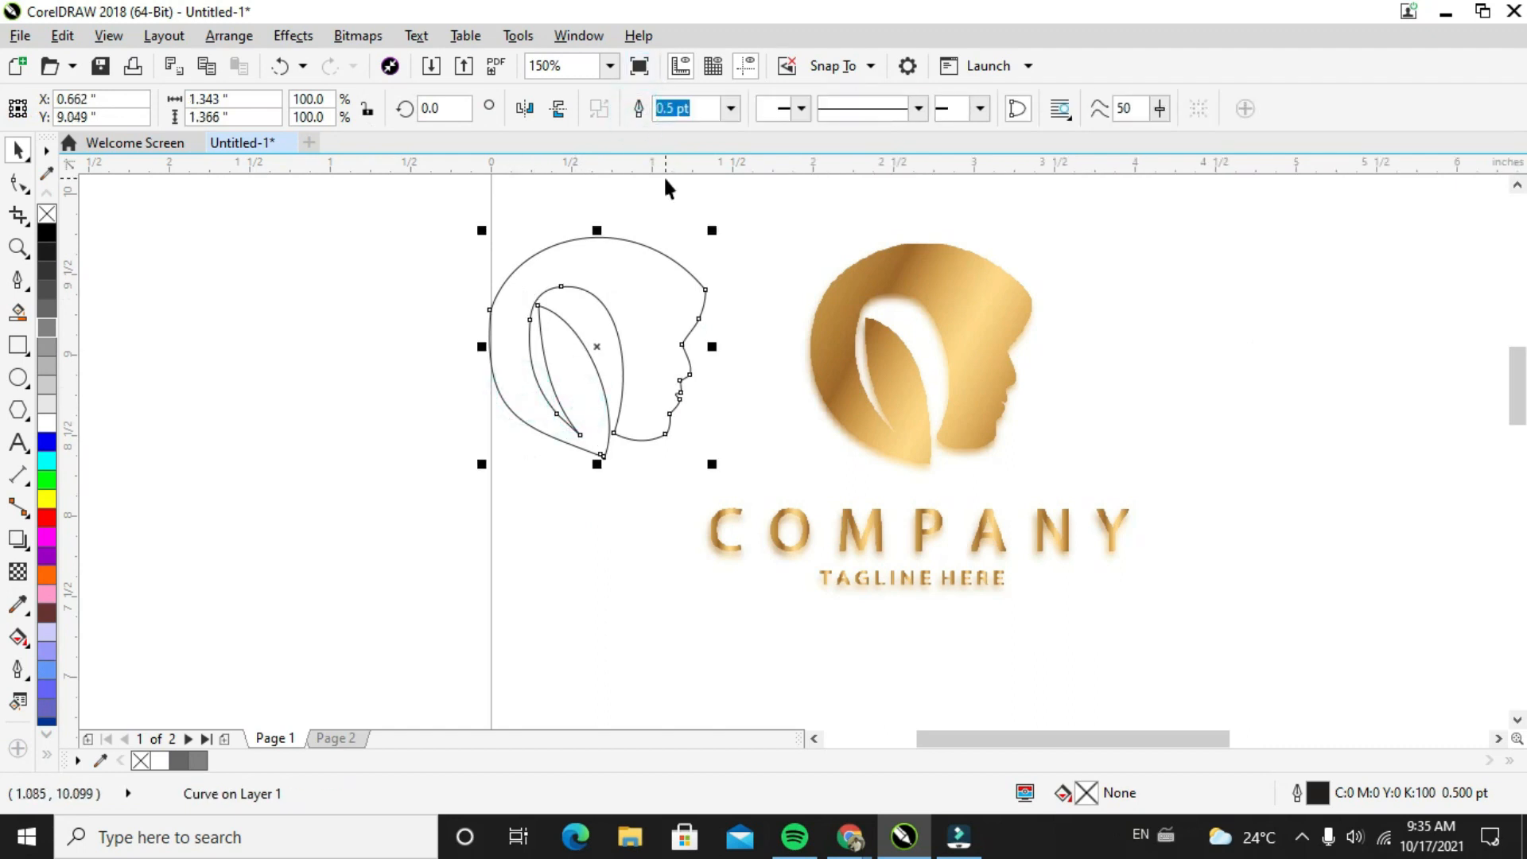
left_click(684, 212)
left_click(620, 311)
Sample the light gold #FFDA87 from the logo image with the Color Eyedropper and fill the welded head shape with it
left_click(18, 668)
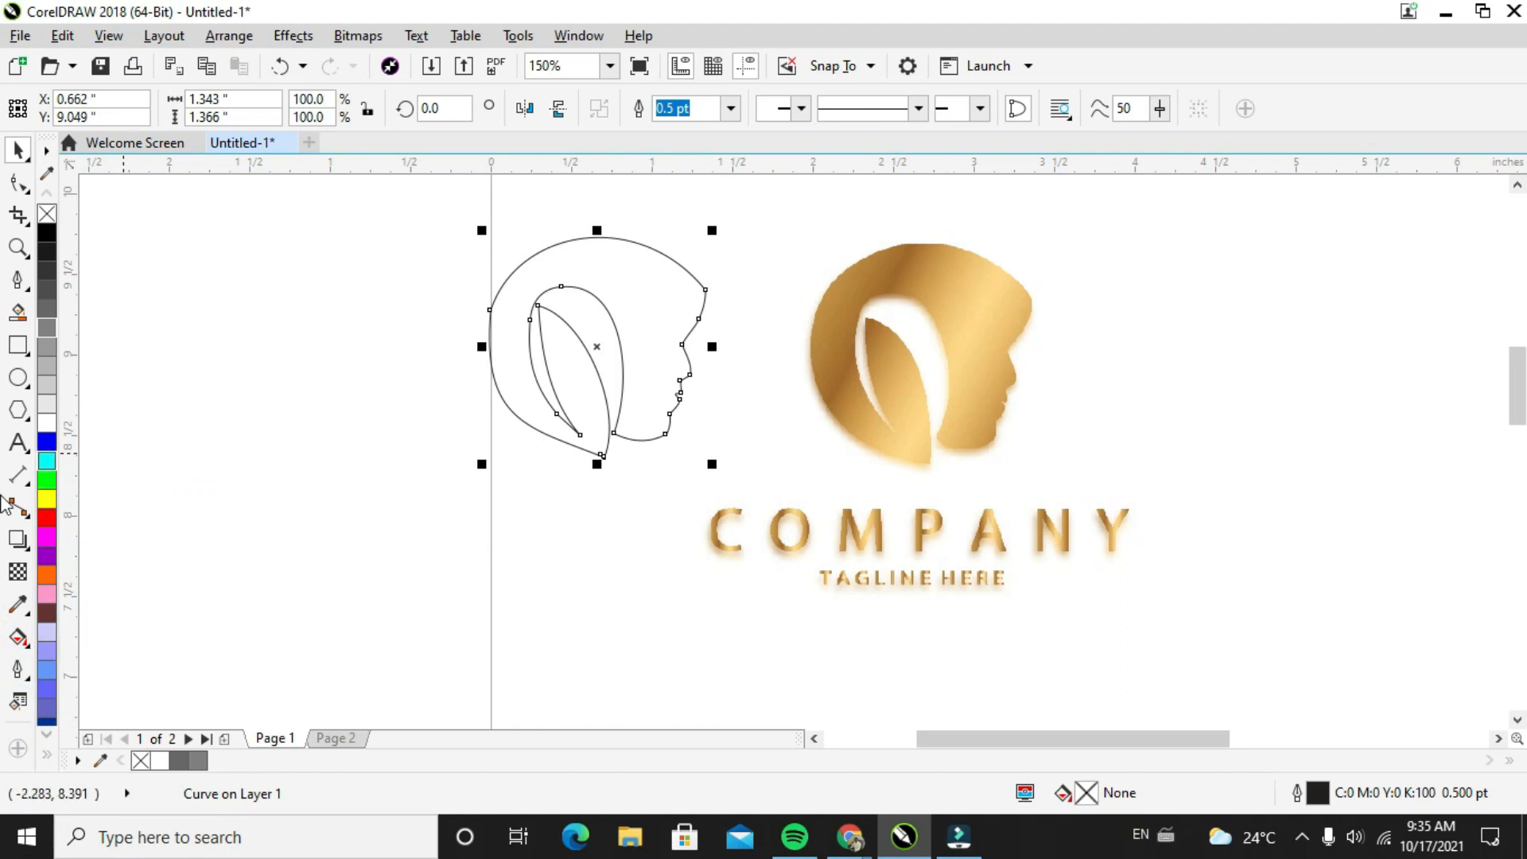
left_click(17, 604)
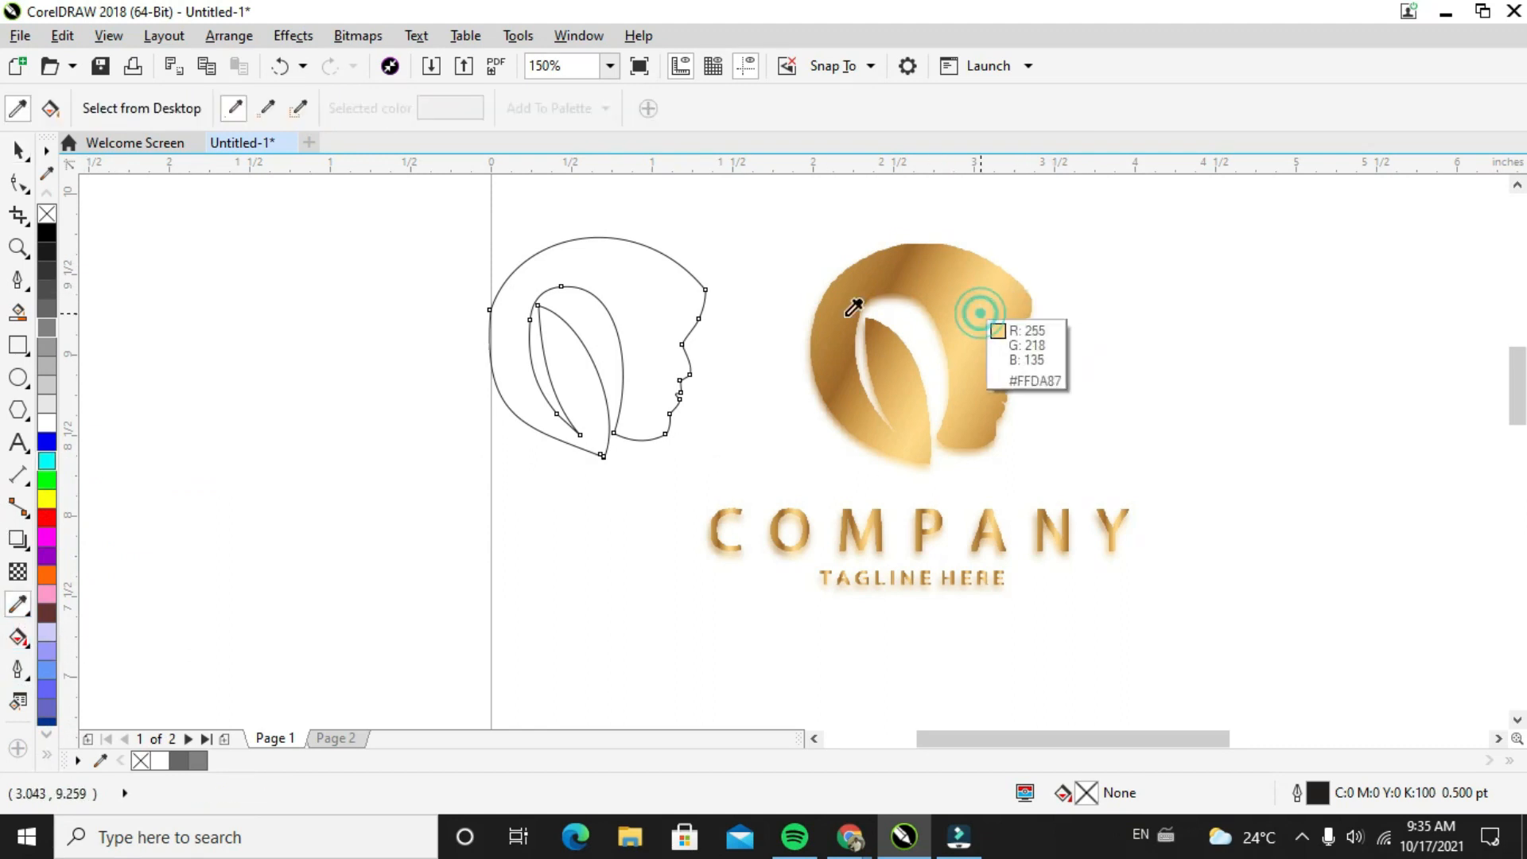
left_click(979, 307)
left_click(633, 288)
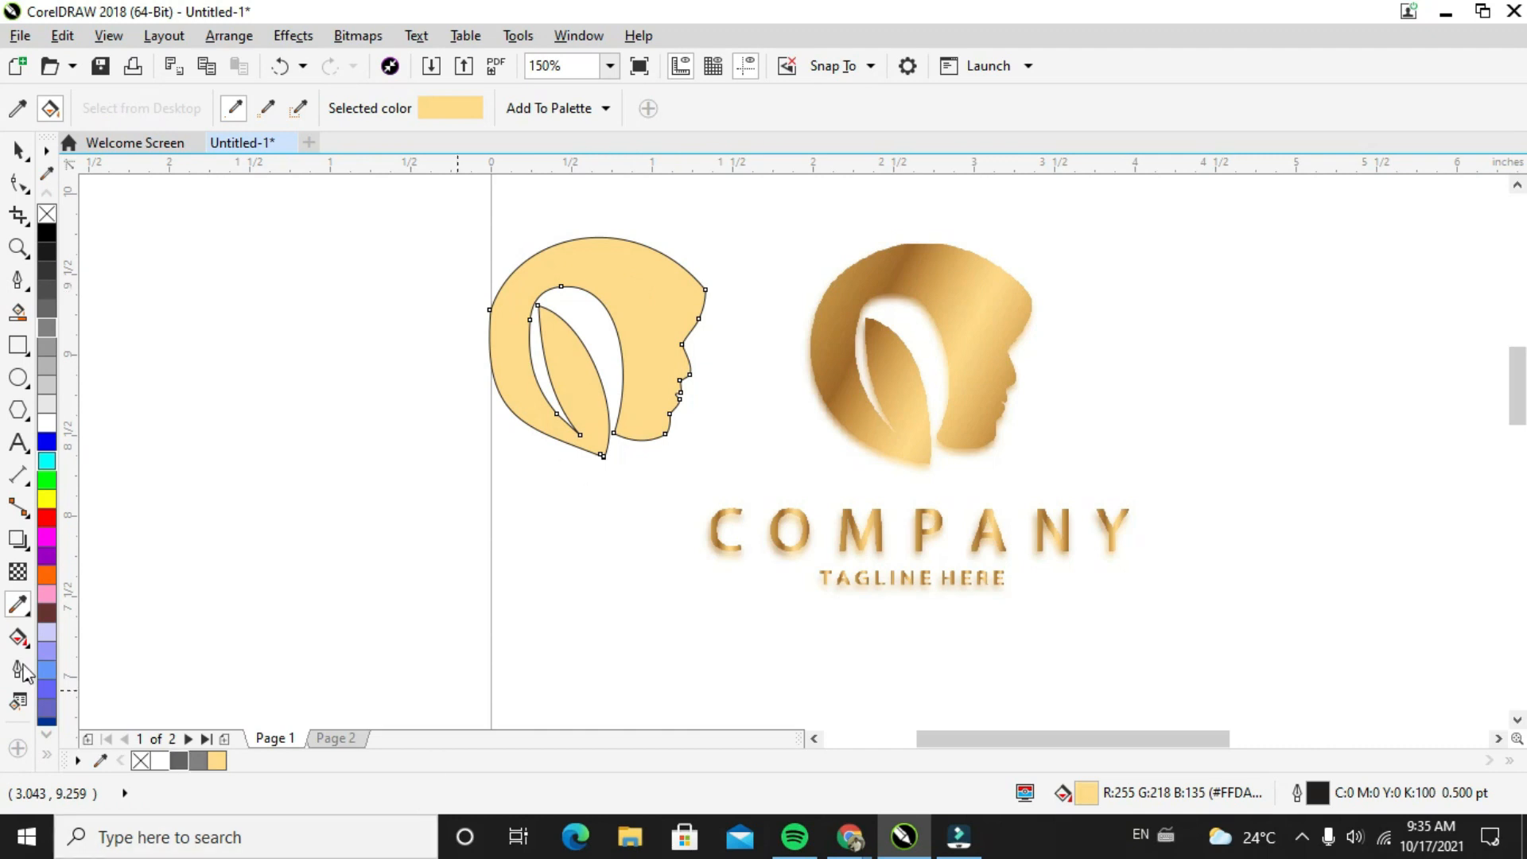
Apply a linear fountain fill with three intermediate colour nodes to the head, running from the back edge of the hair to the forehead tip
left_click(18, 637)
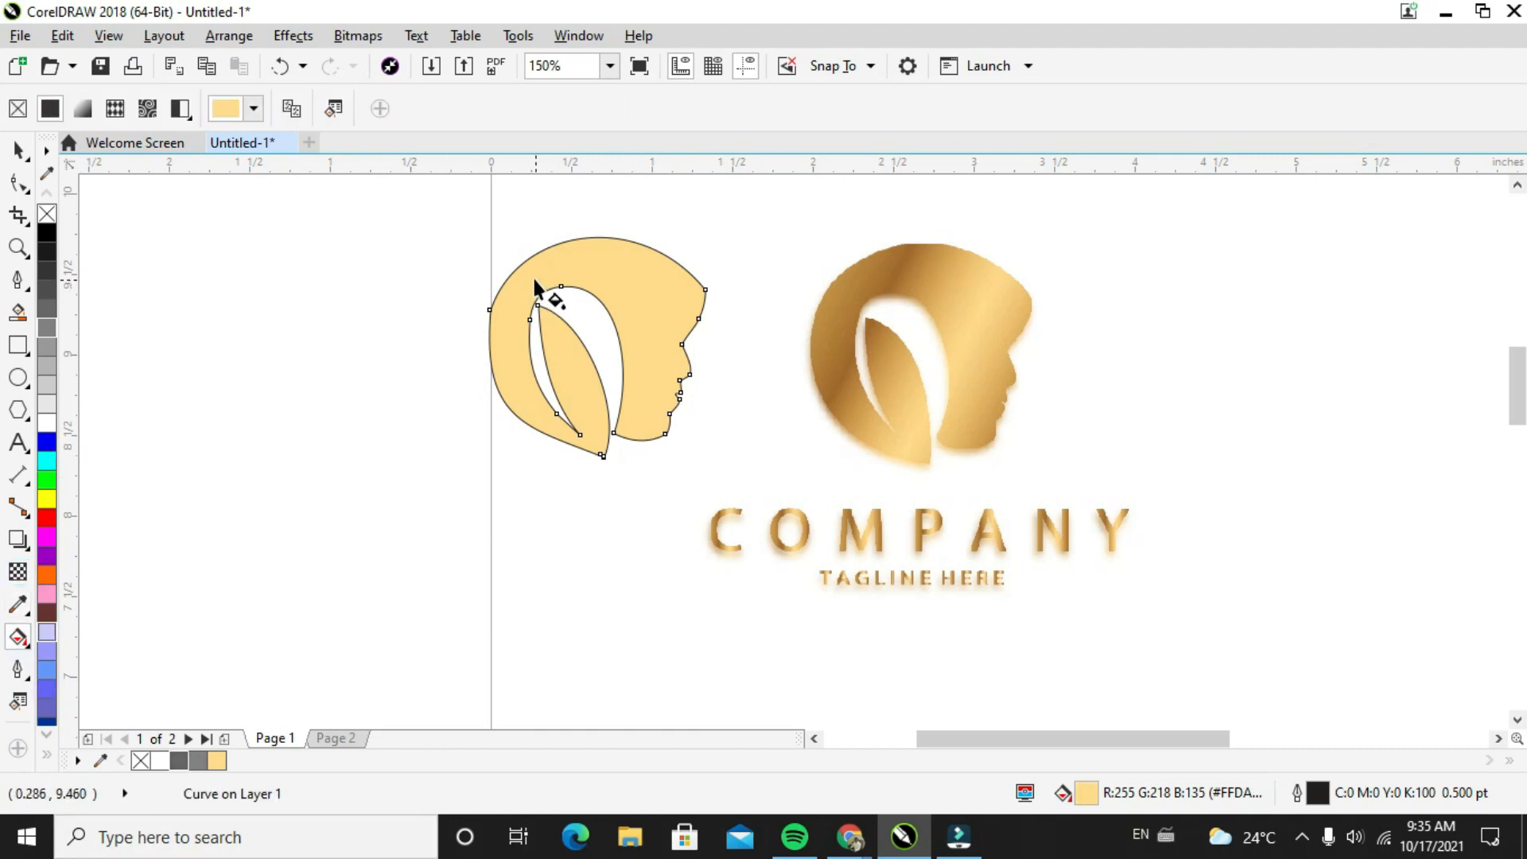
left_click_drag(532, 276, 680, 378)
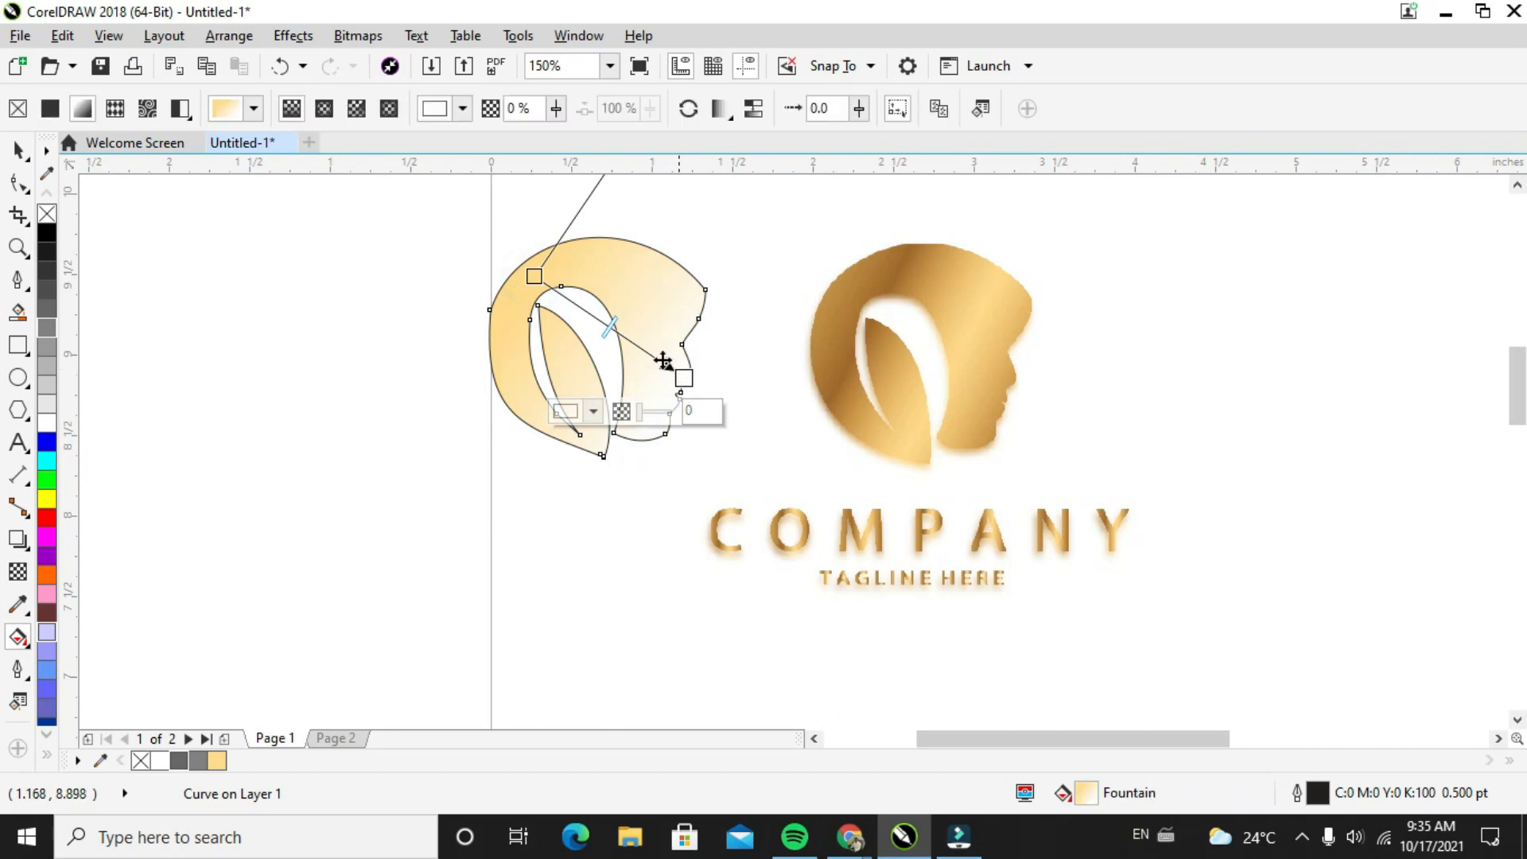
left_click(581, 306)
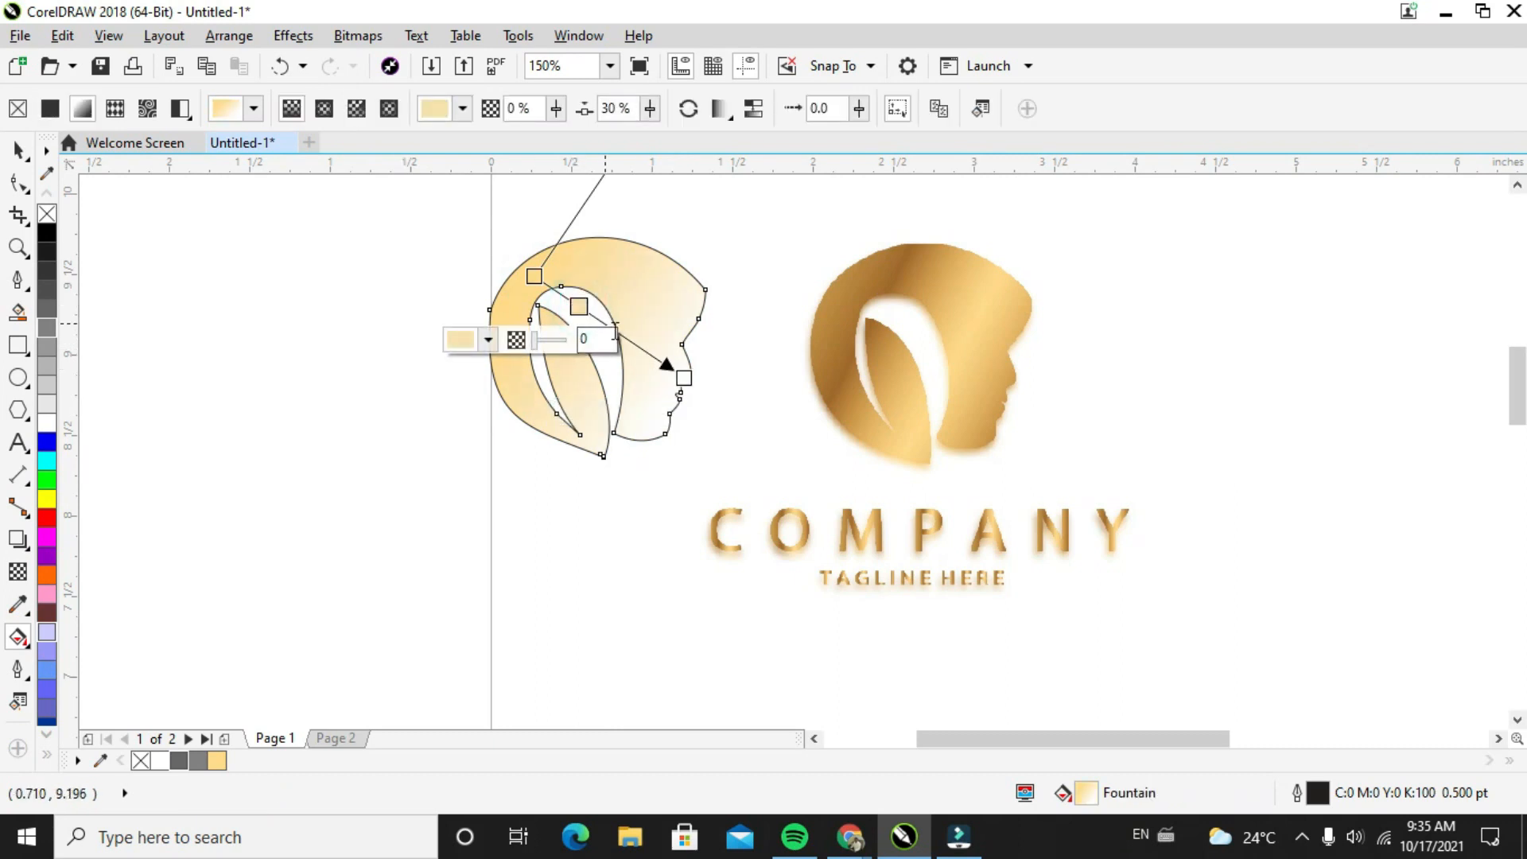
double_click(625, 335)
double_click(603, 323)
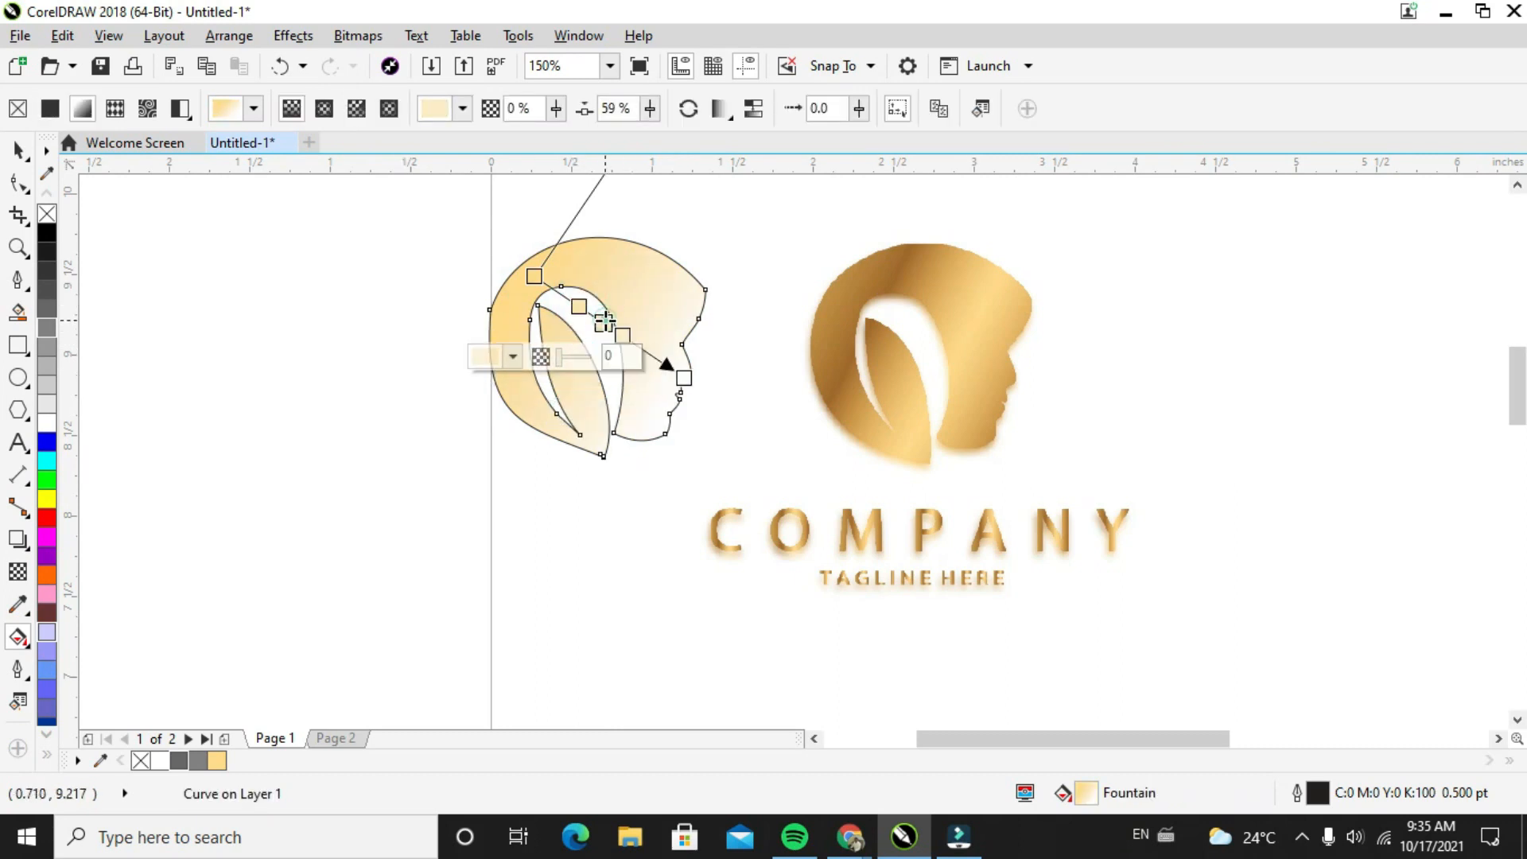
left_click_drag(535, 276, 491, 340)
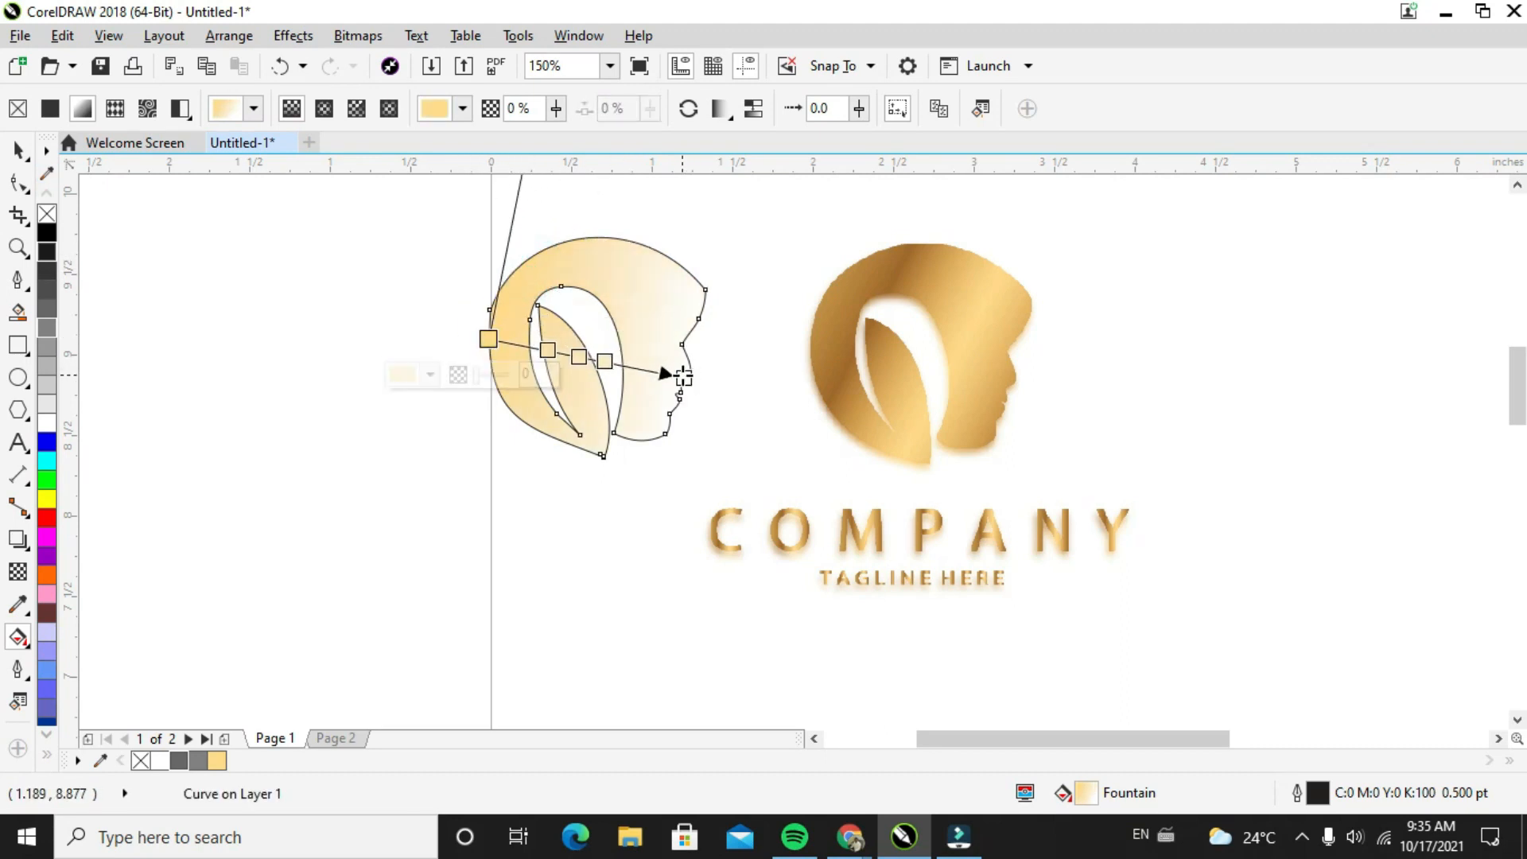
left_click_drag(682, 376, 706, 289)
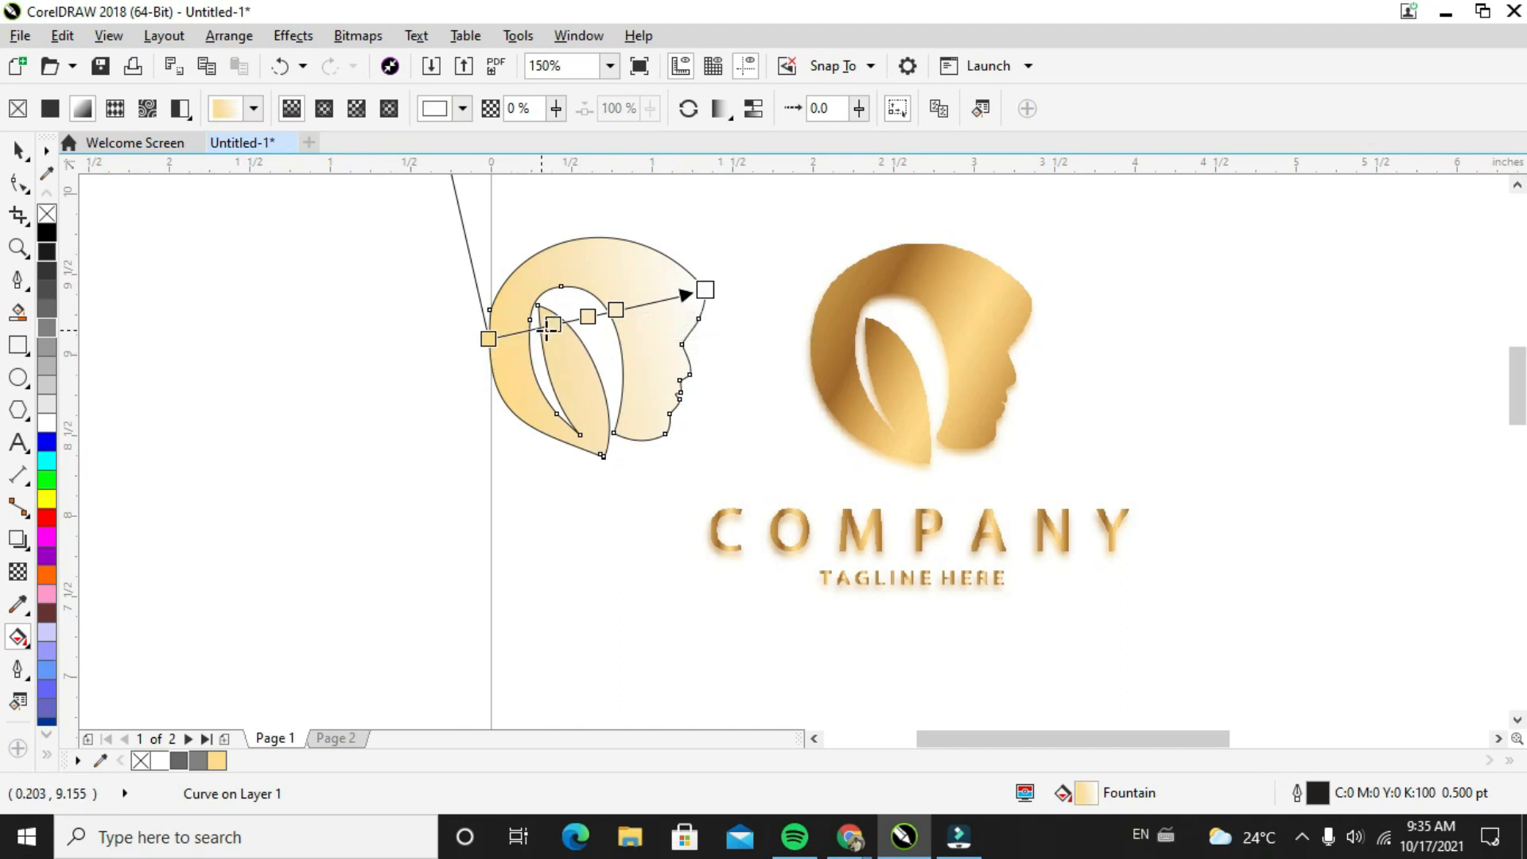
Set the gradient's start node at the back of the hair to #BA873C, sampled from the golden logo's hair edge
left_click(489, 338)
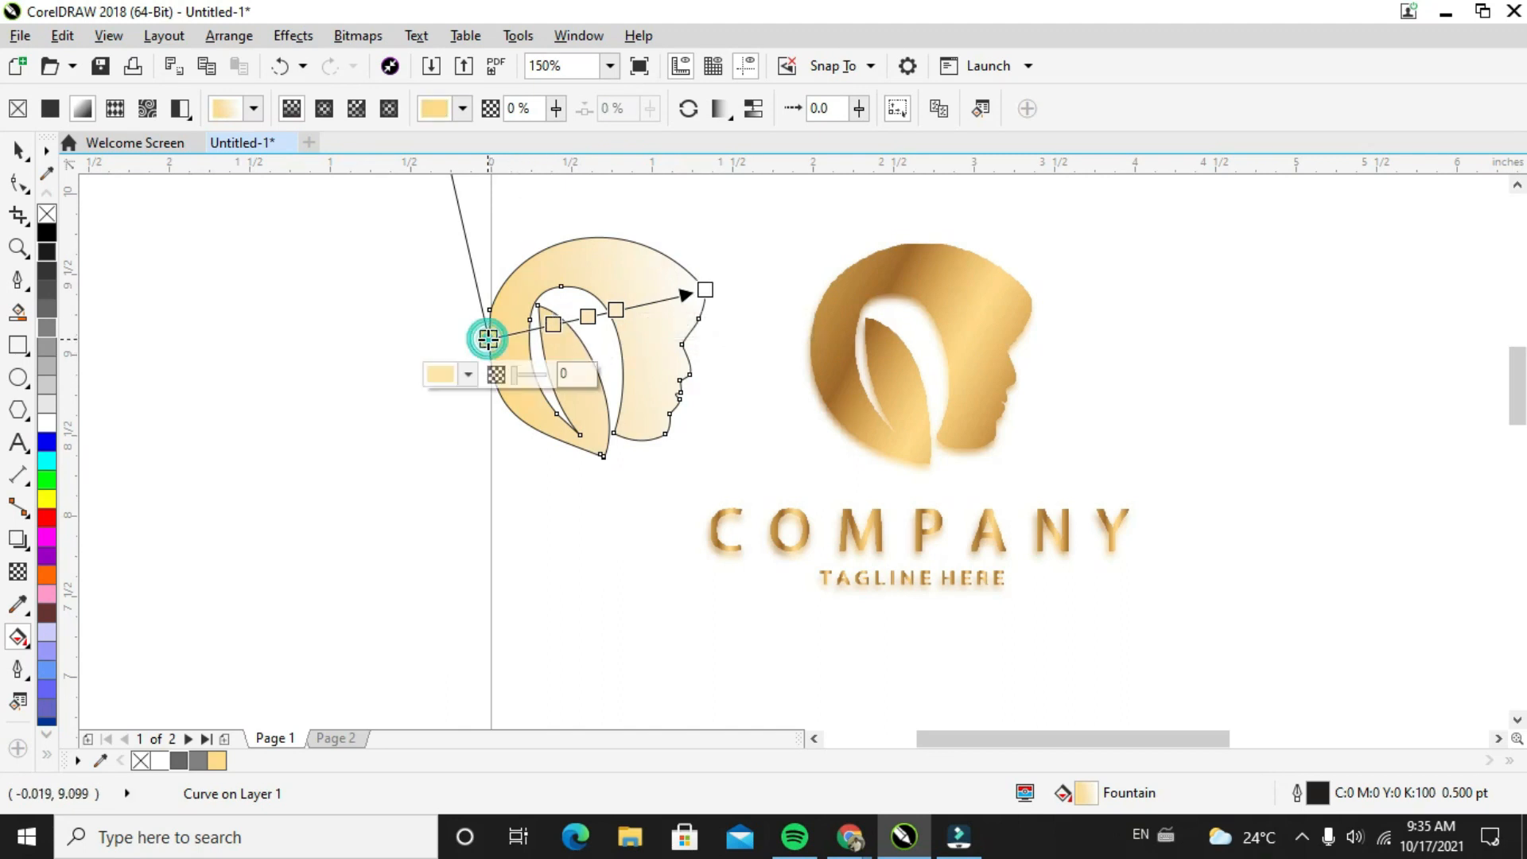
left_click(468, 375)
left_click(515, 431)
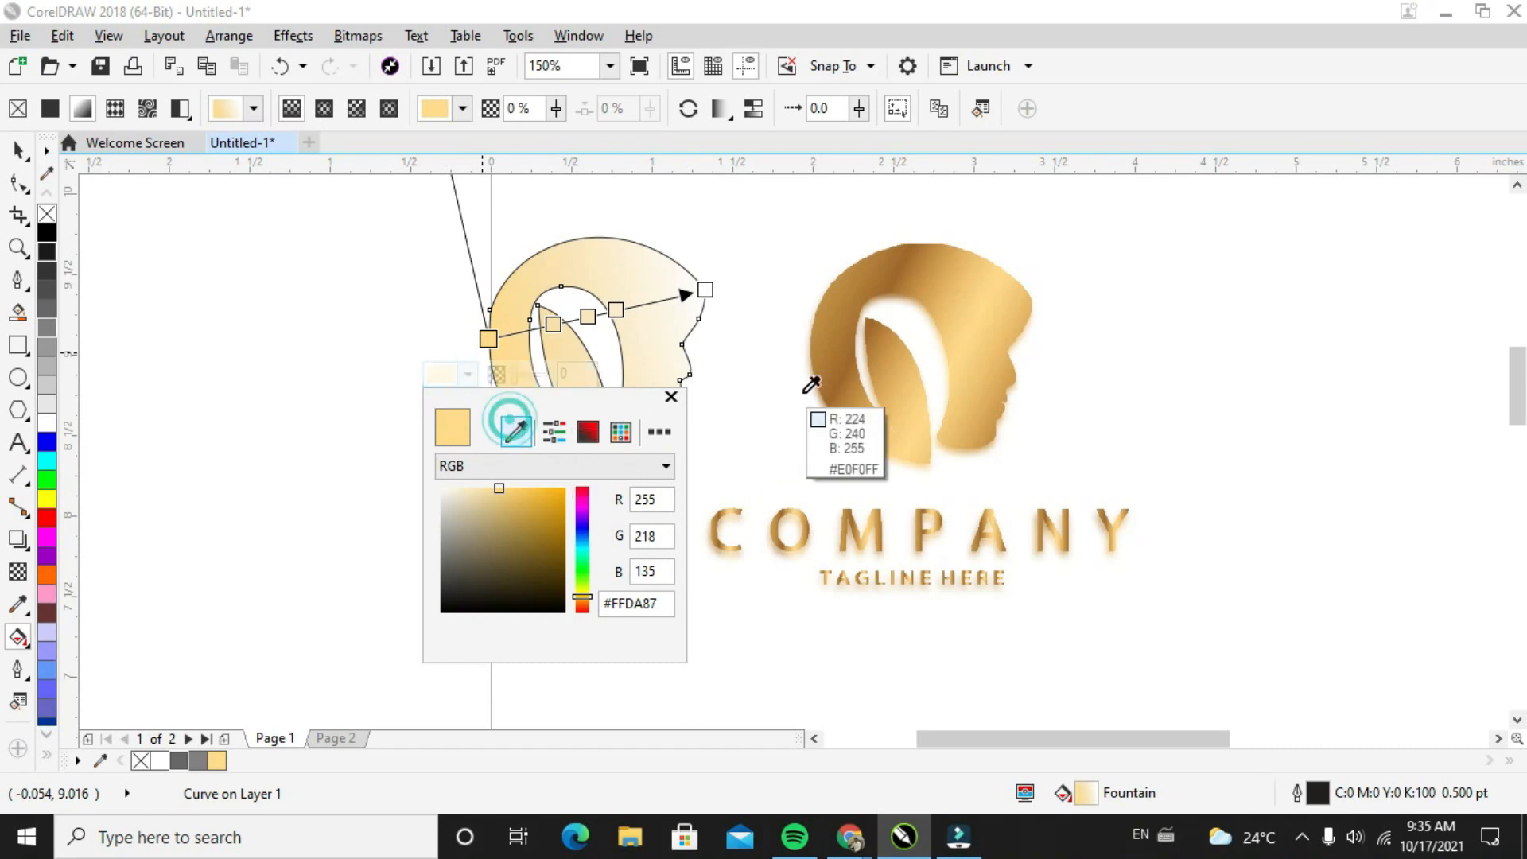
left_click(826, 323)
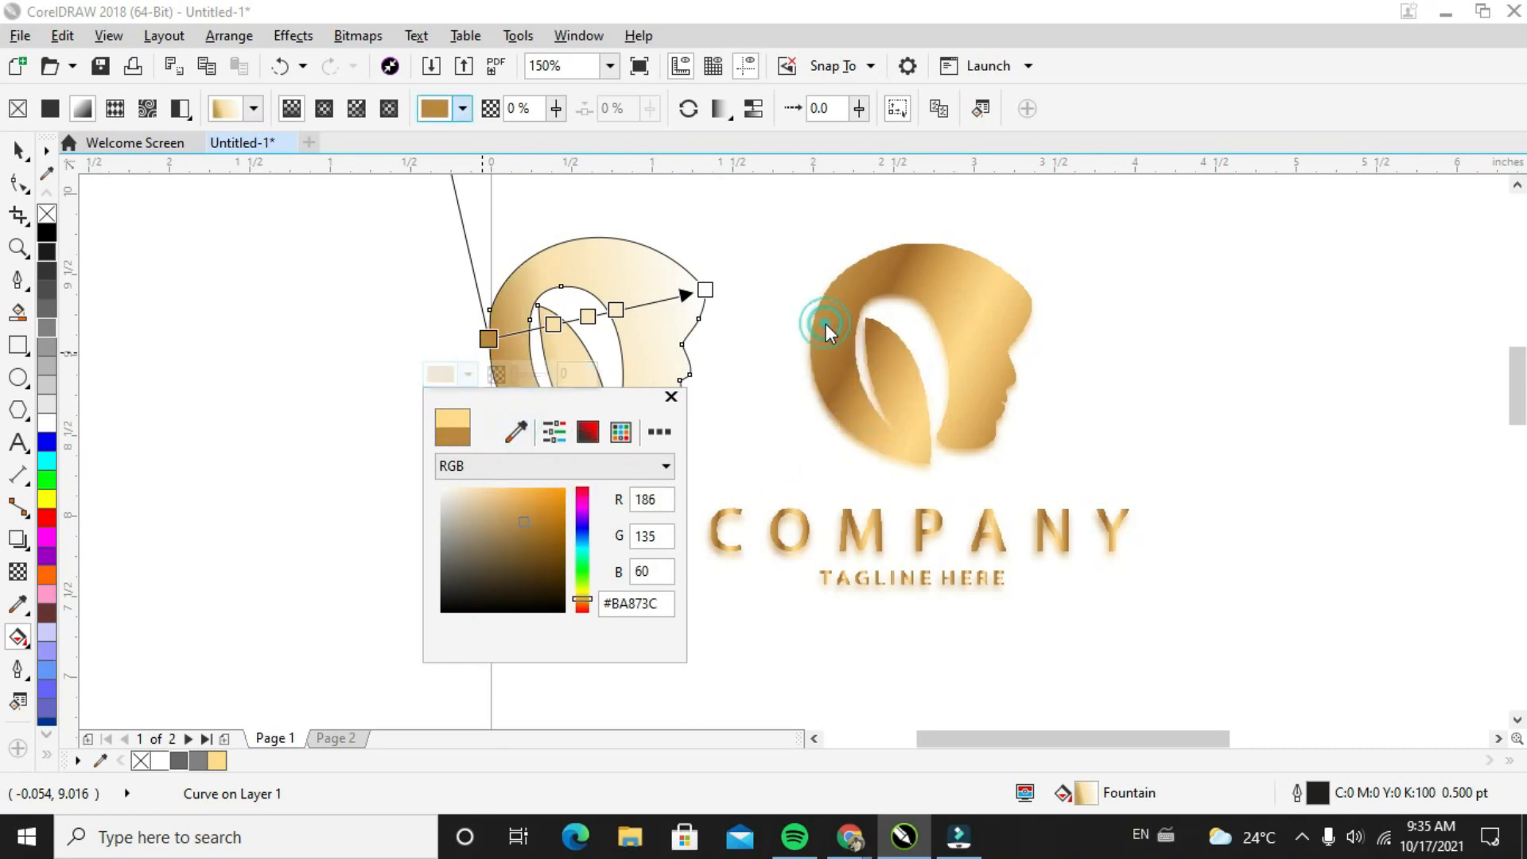
left_click(555, 324)
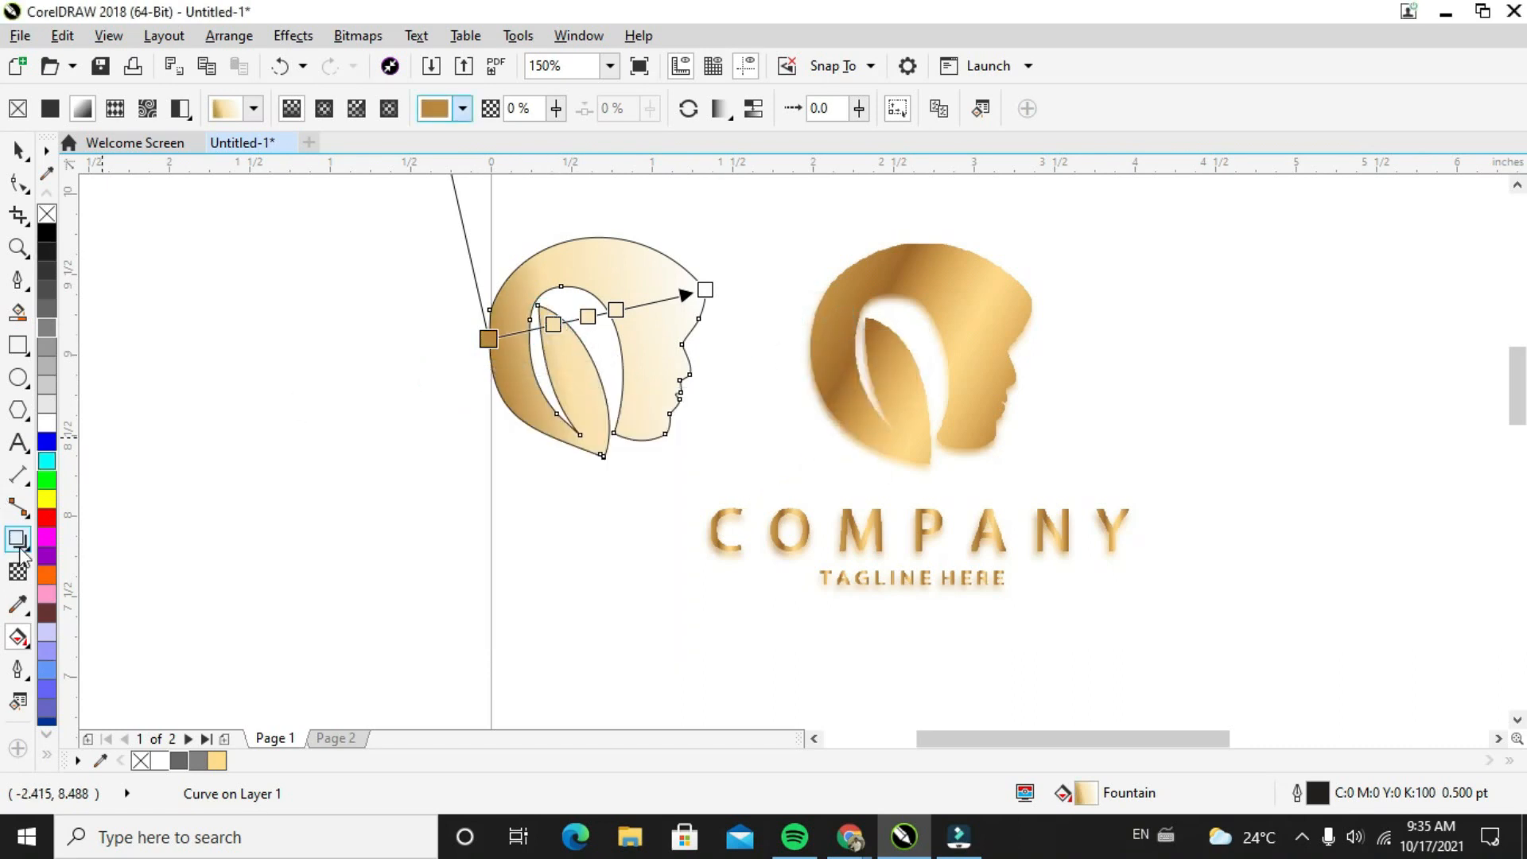
Remove the first intermediate gradient node and colour the 46% node dark brown (C31 M62 Y100 K19), sampled from the top of the golden logo
double_click(554, 325)
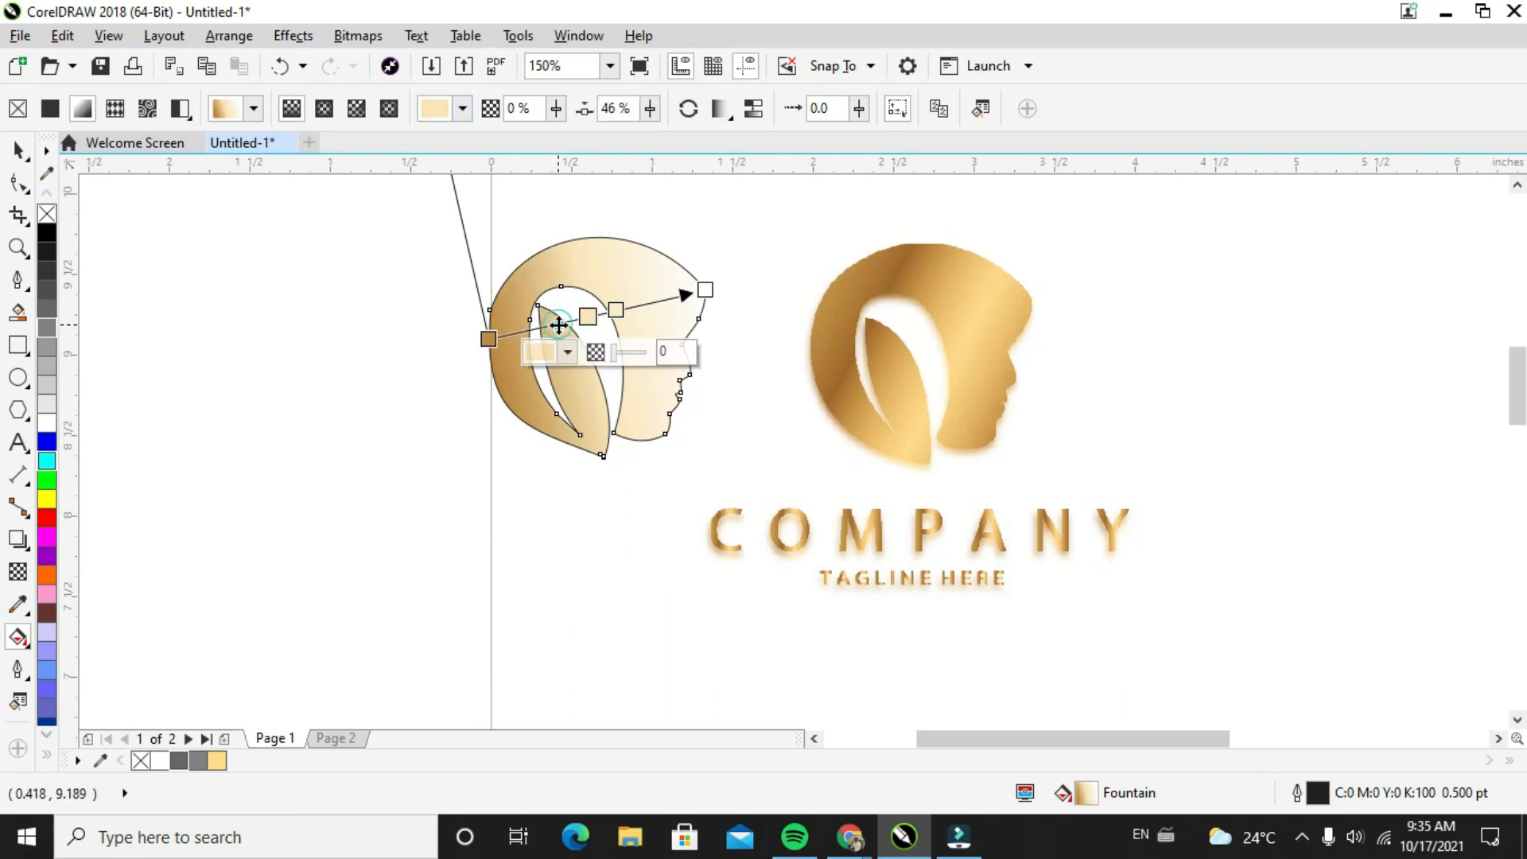
left_click(535, 347)
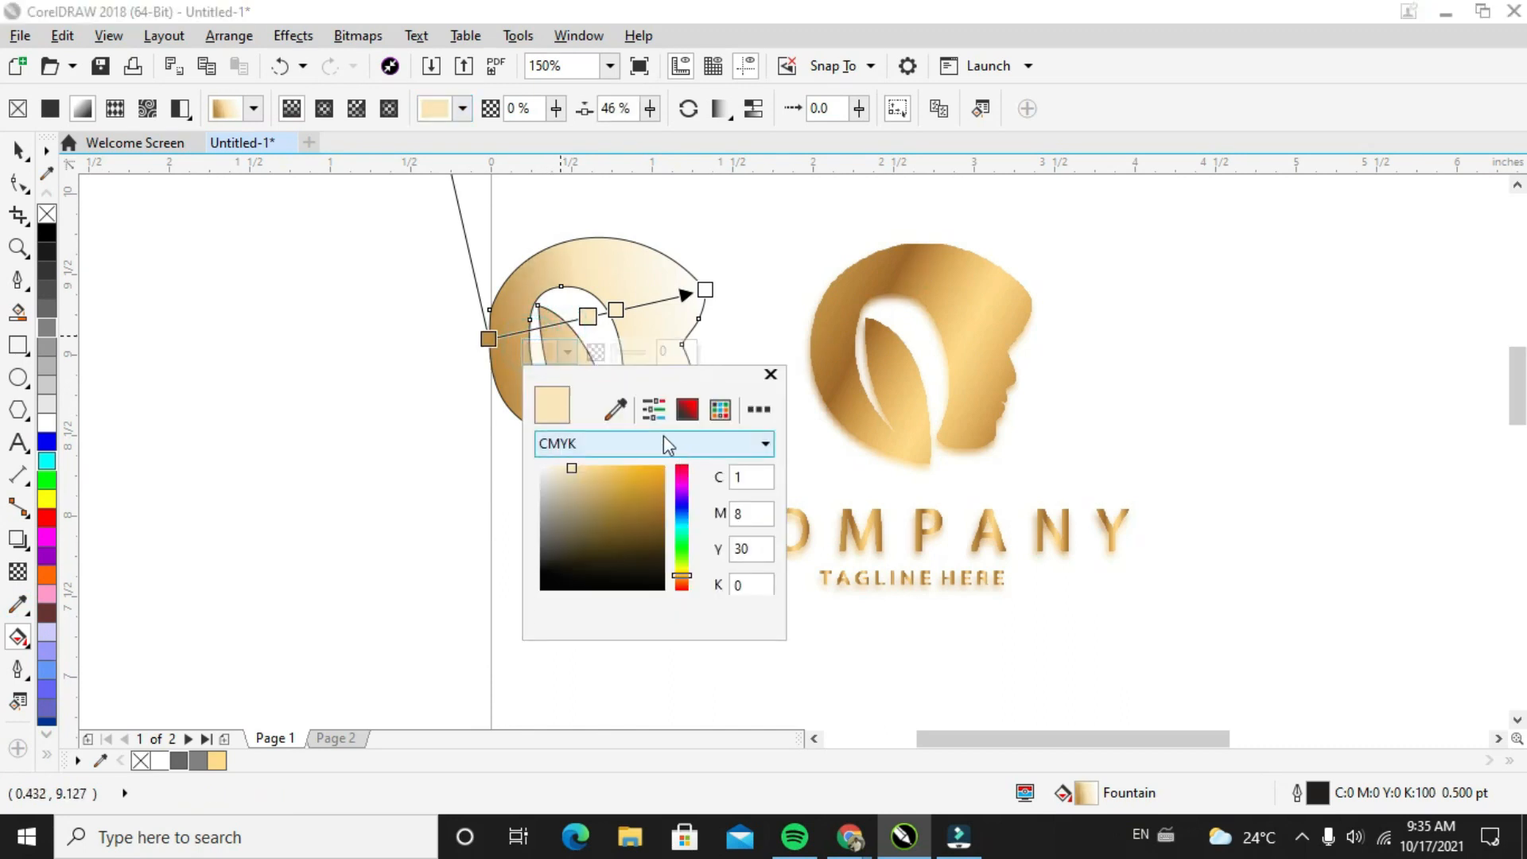
left_click(612, 408)
left_click(907, 253)
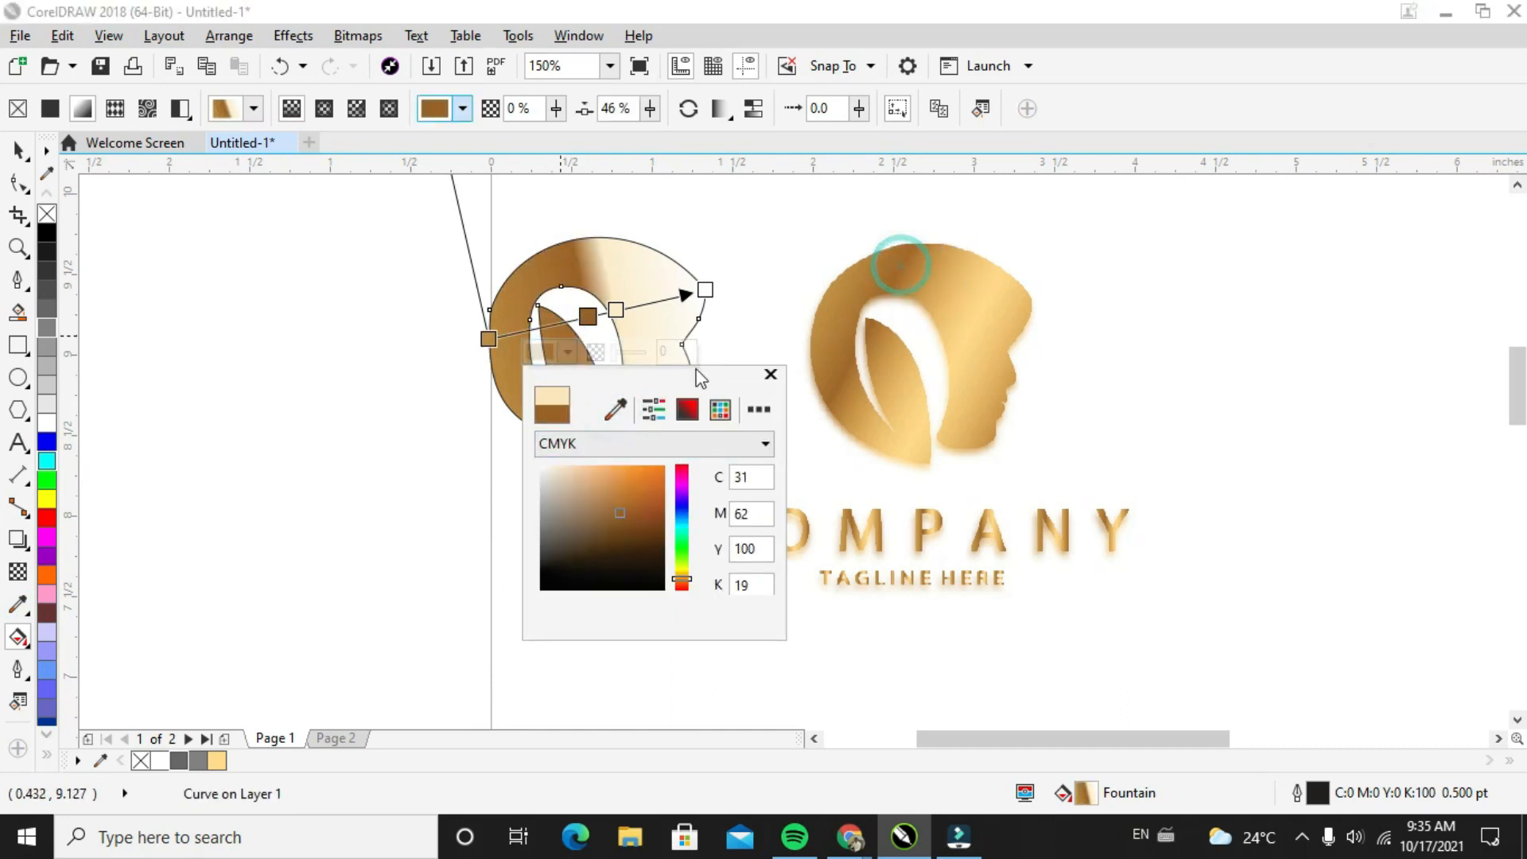
left_click(629, 312)
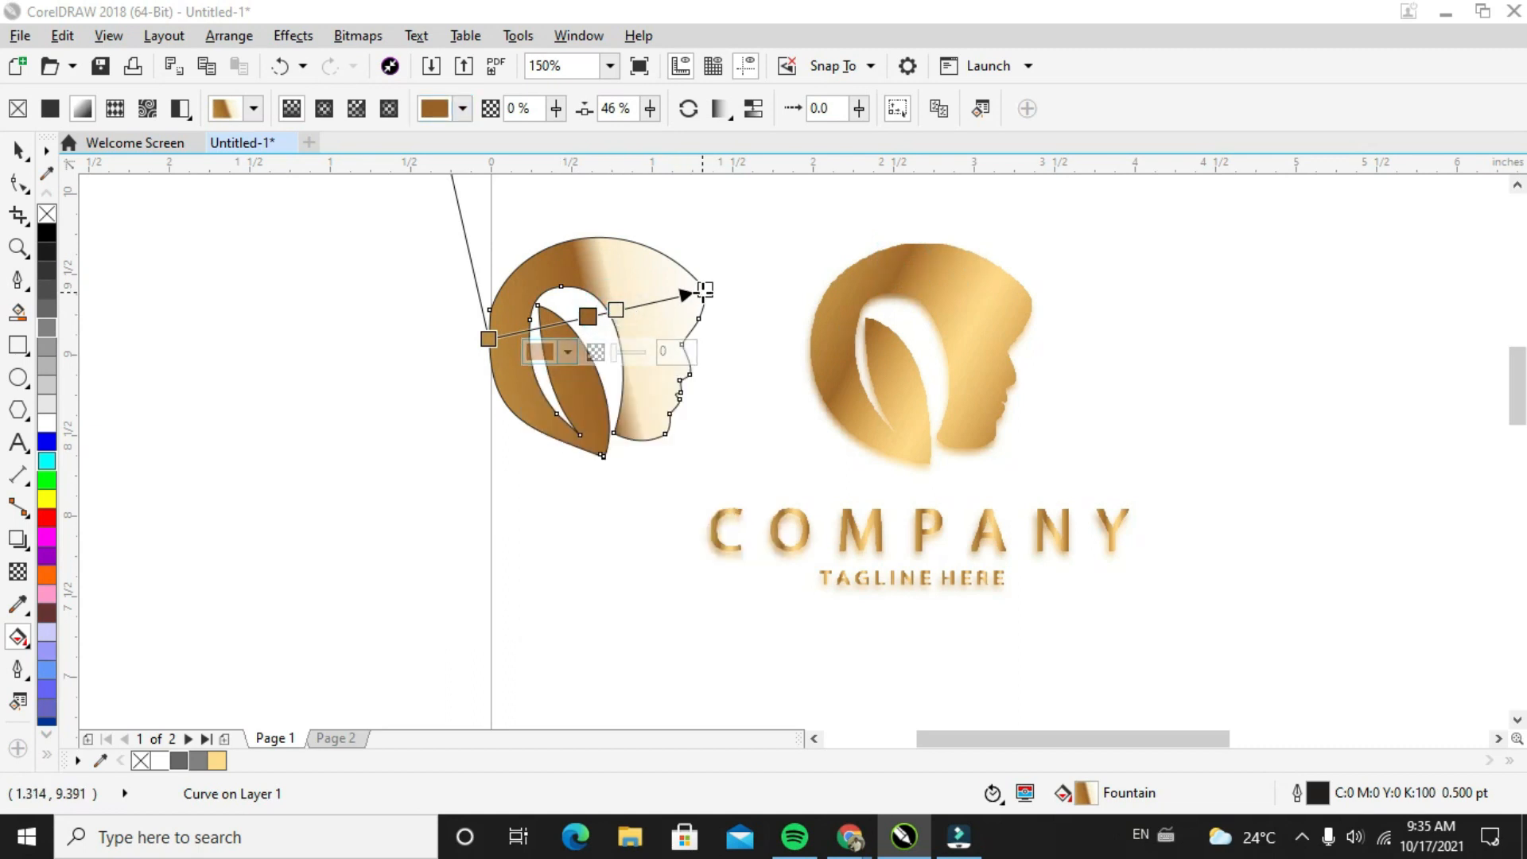
Colour the gradient's end node at the forehead light gold (C5 M23 Y67 K0), sampled from the golden logo's forehead
left_click(706, 291)
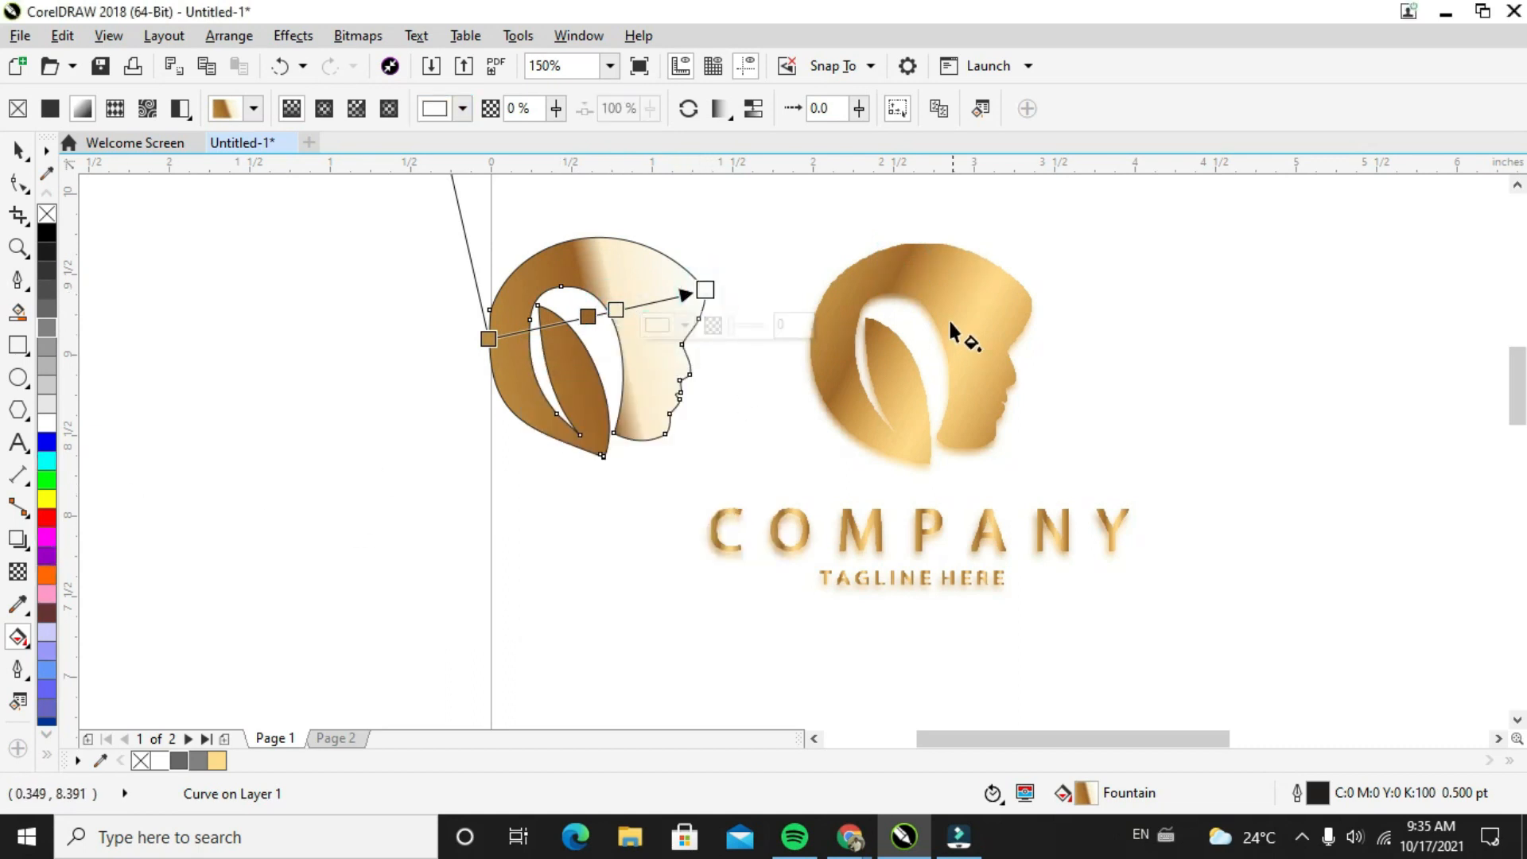
left_click(705, 290)
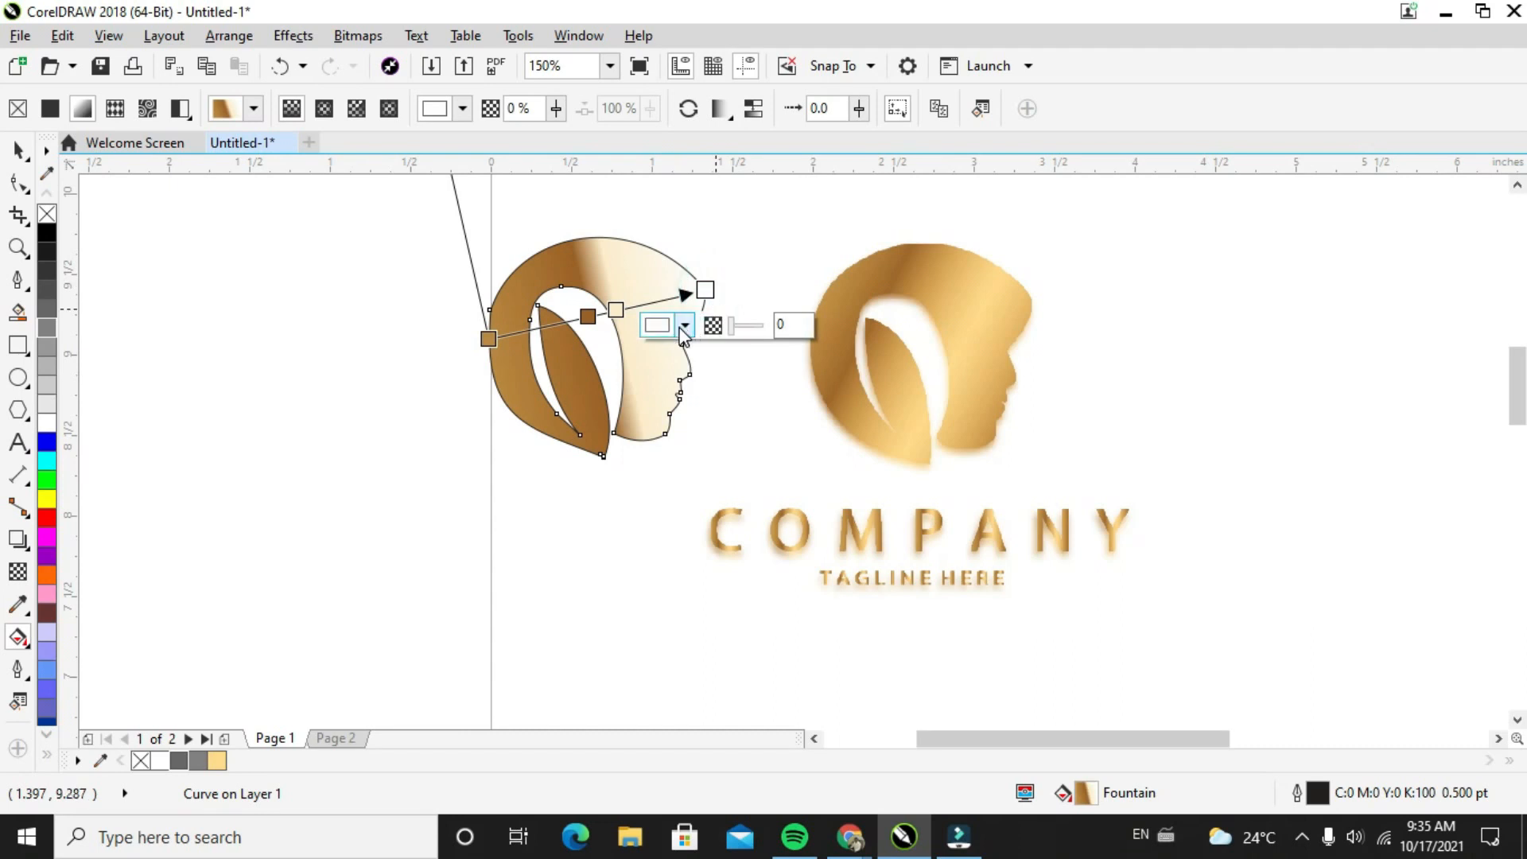
left_click(658, 327)
left_click(733, 382)
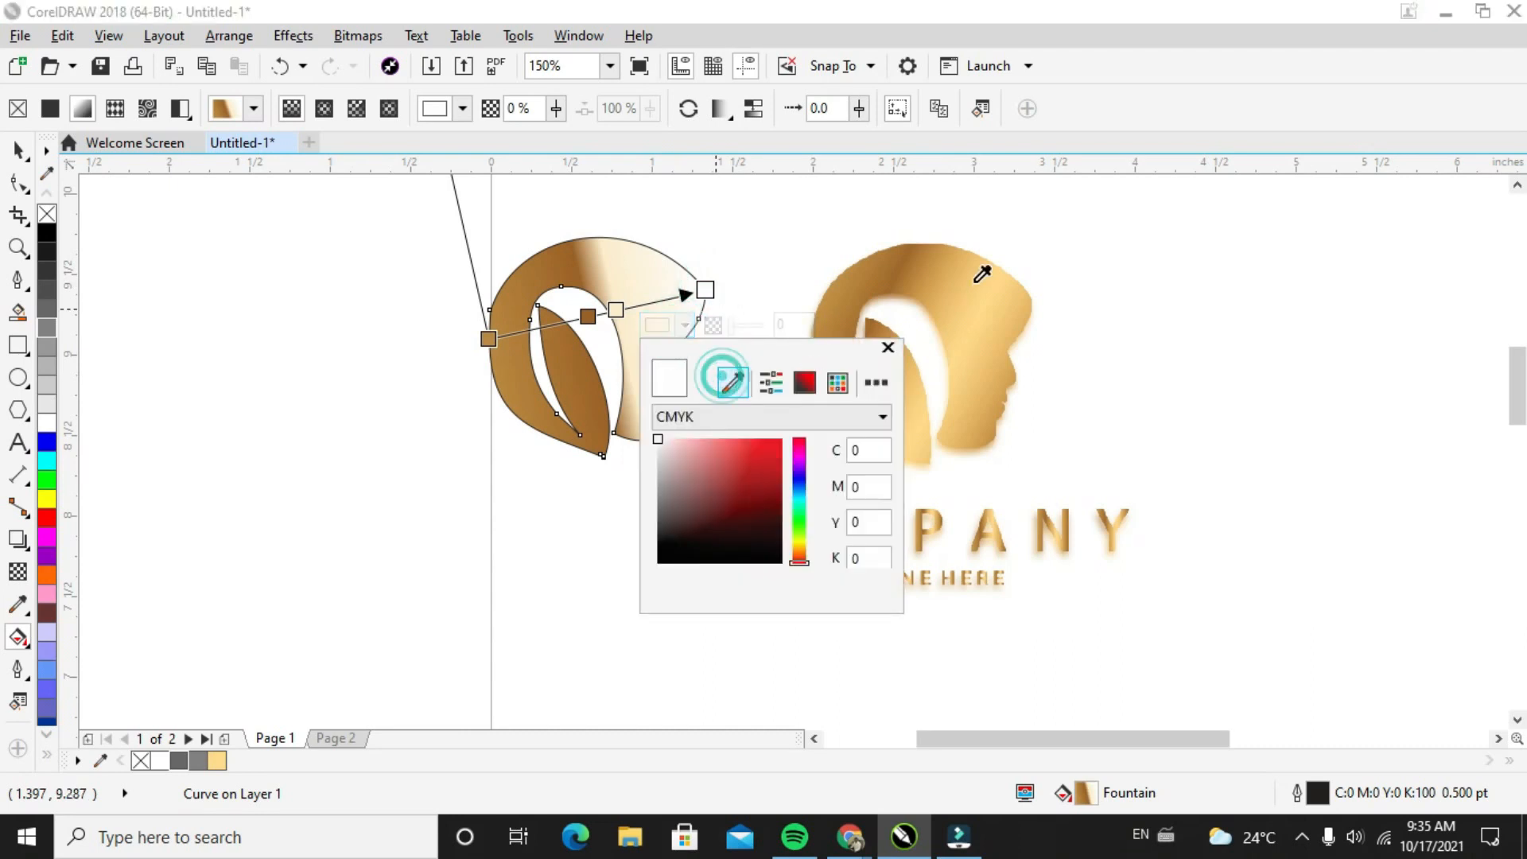
left_click(1010, 303)
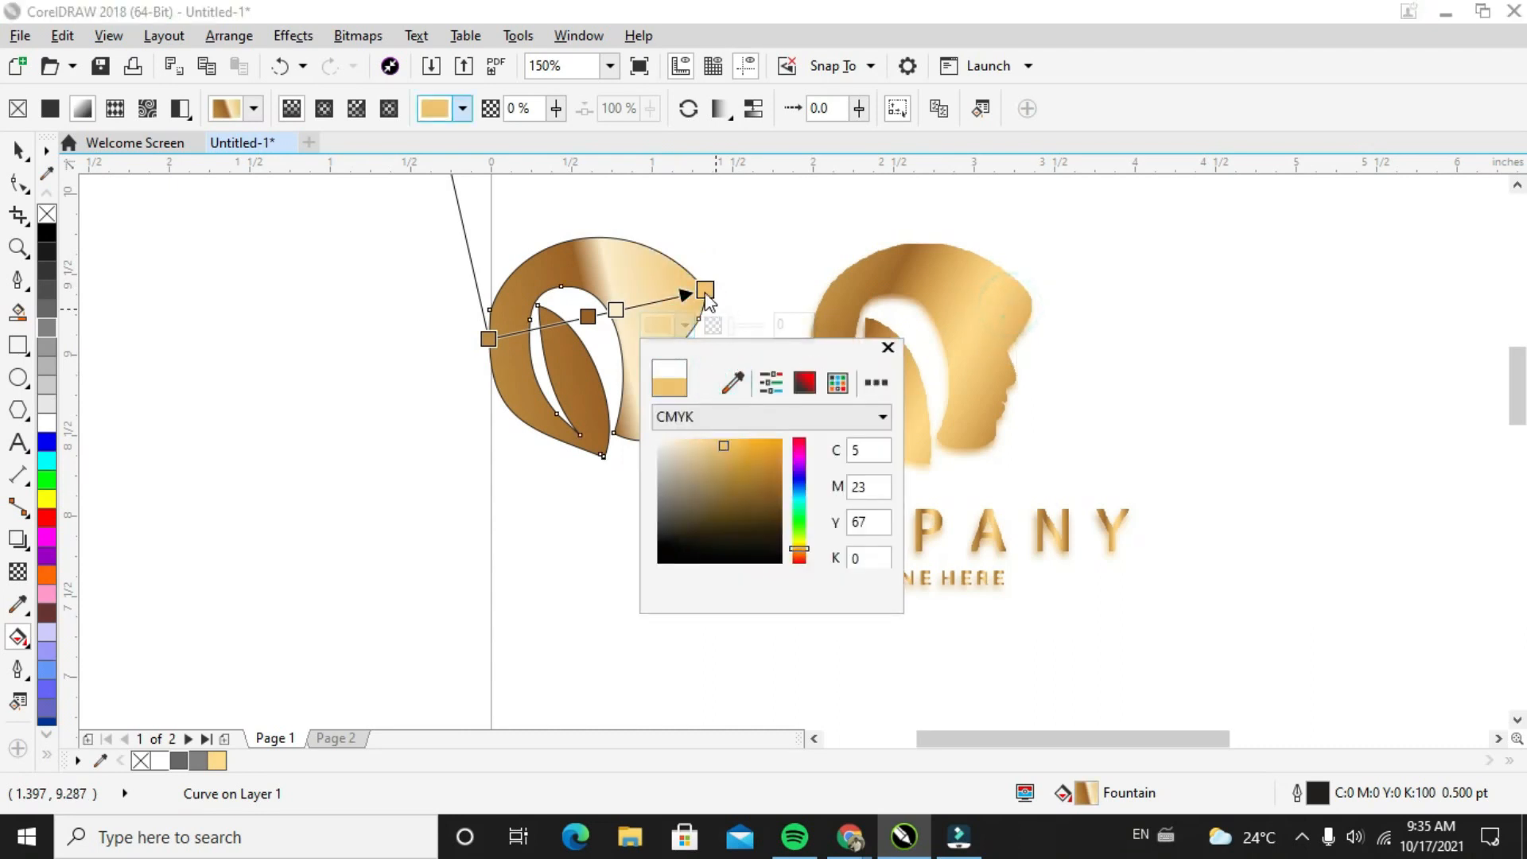
Lower the gradient's end node slightly along the forehead, move the pale intermediate node to 70% and recolour it C2 M19 Y64 K0
left_click_drag(706, 292, 635, 330)
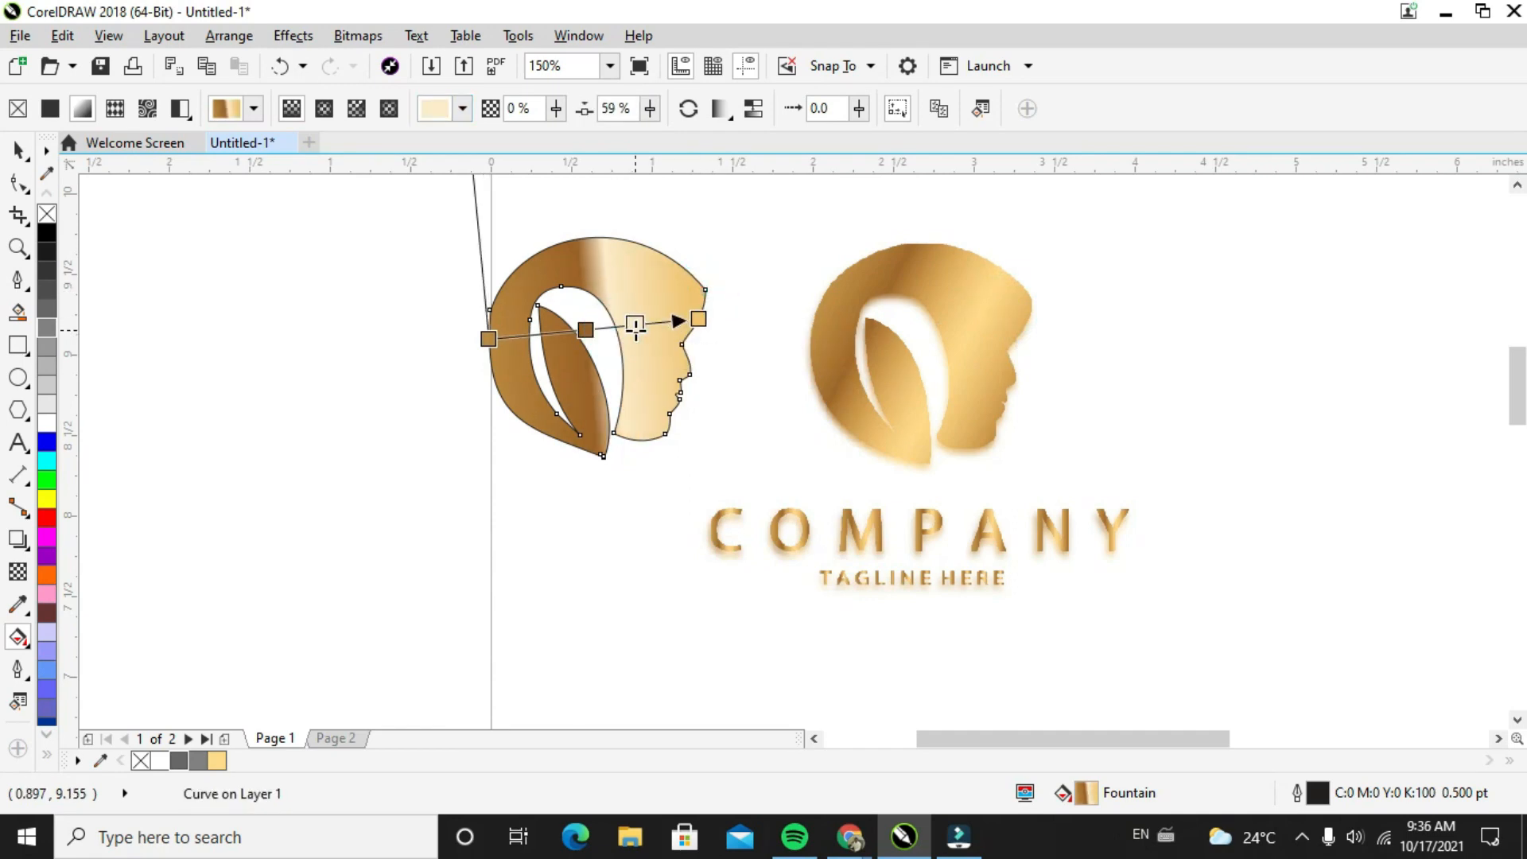
left_click(566, 362)
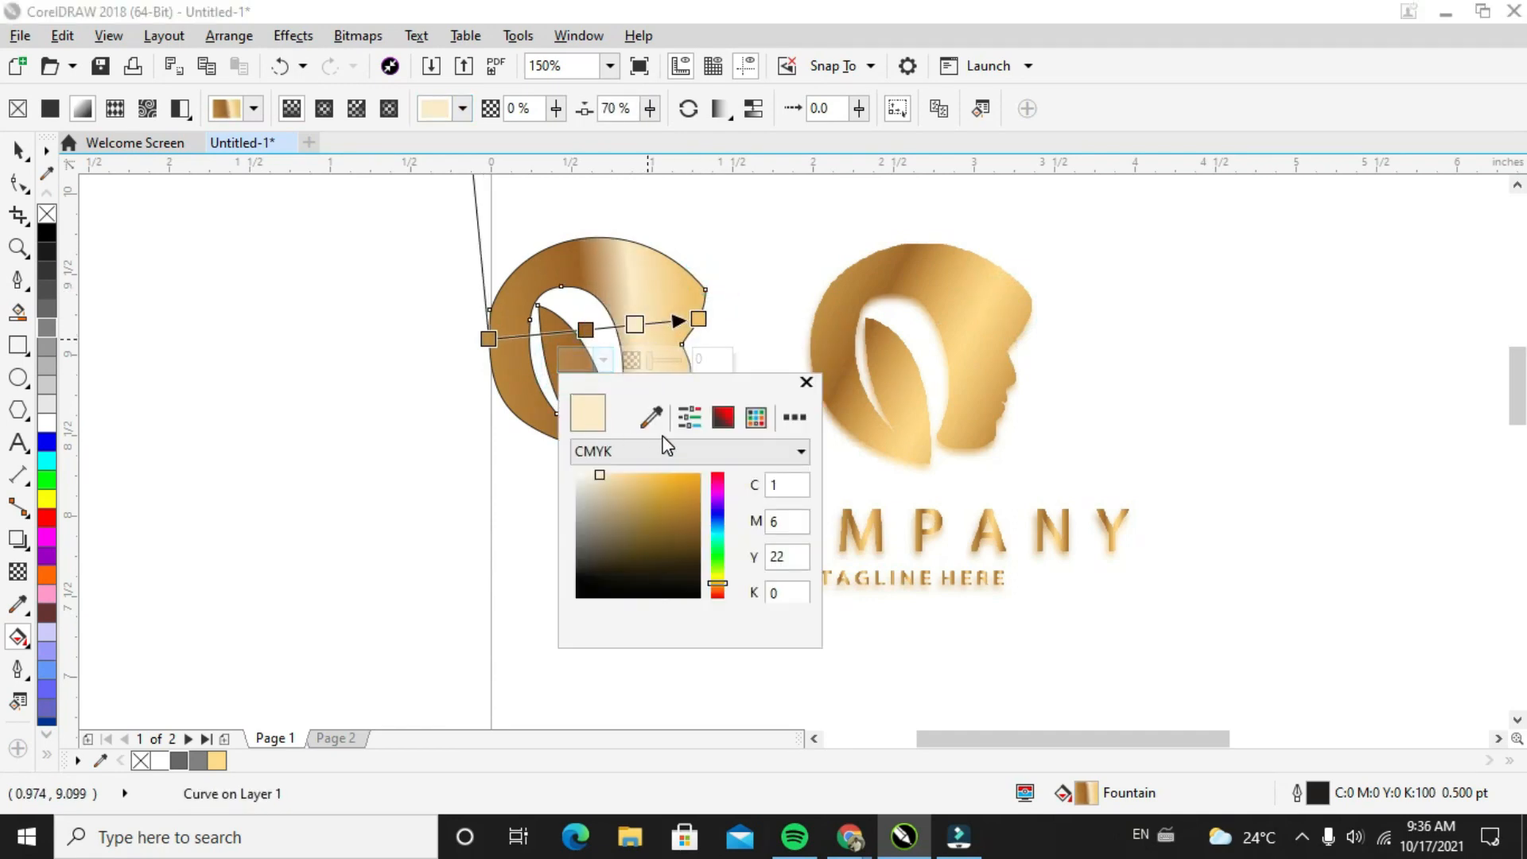
left_click_drag(602, 476, 630, 472)
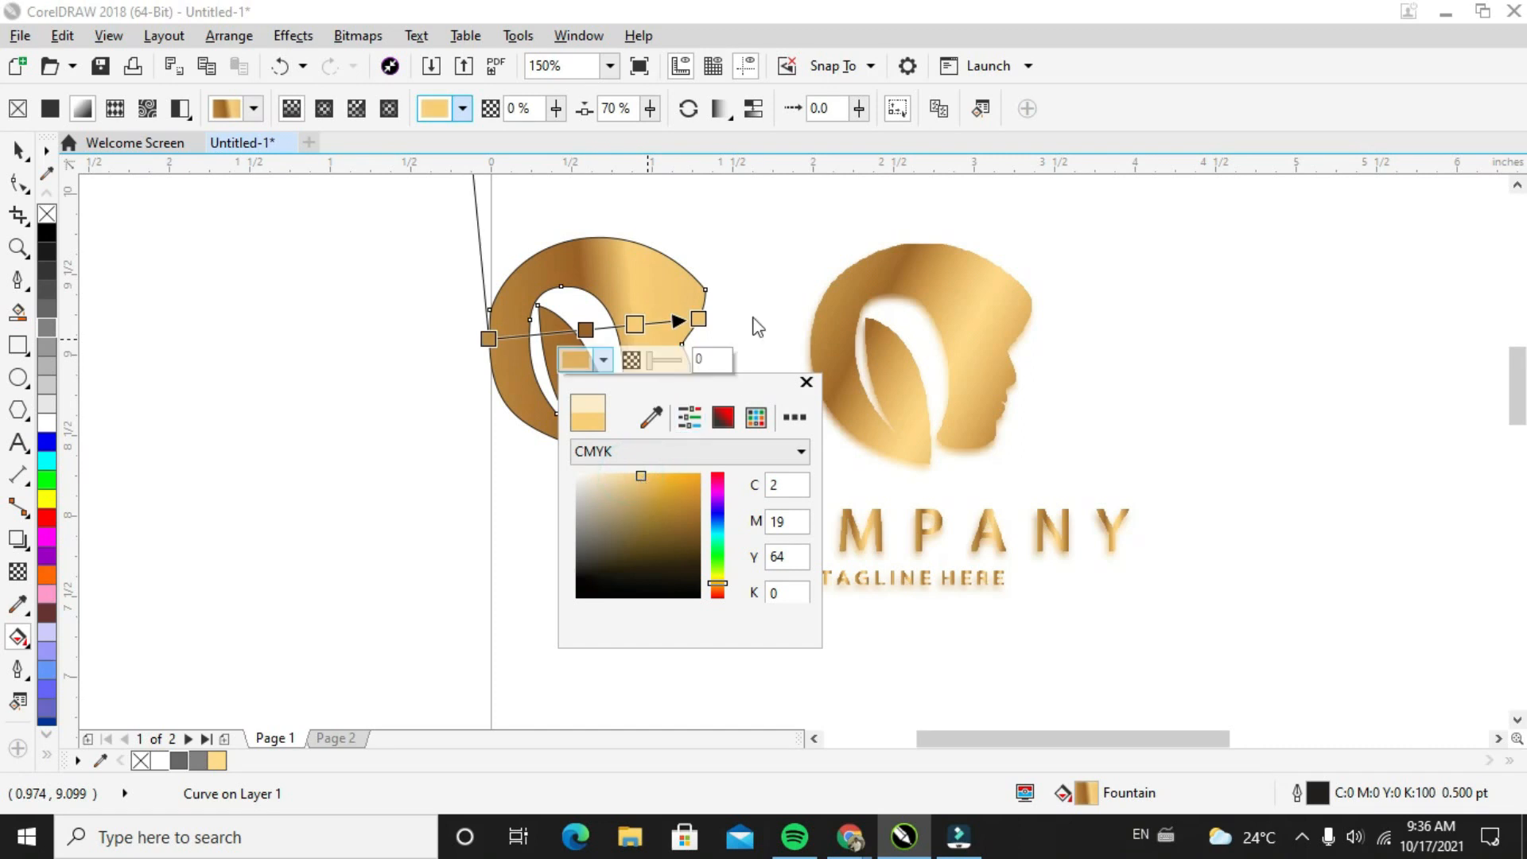
left_click(733, 273)
Move the gradient's end node to the notch below the forehead and colour it C29 M56 Y100 K12, sampled from the new head's hair
left_click_drag(698, 318, 680, 343)
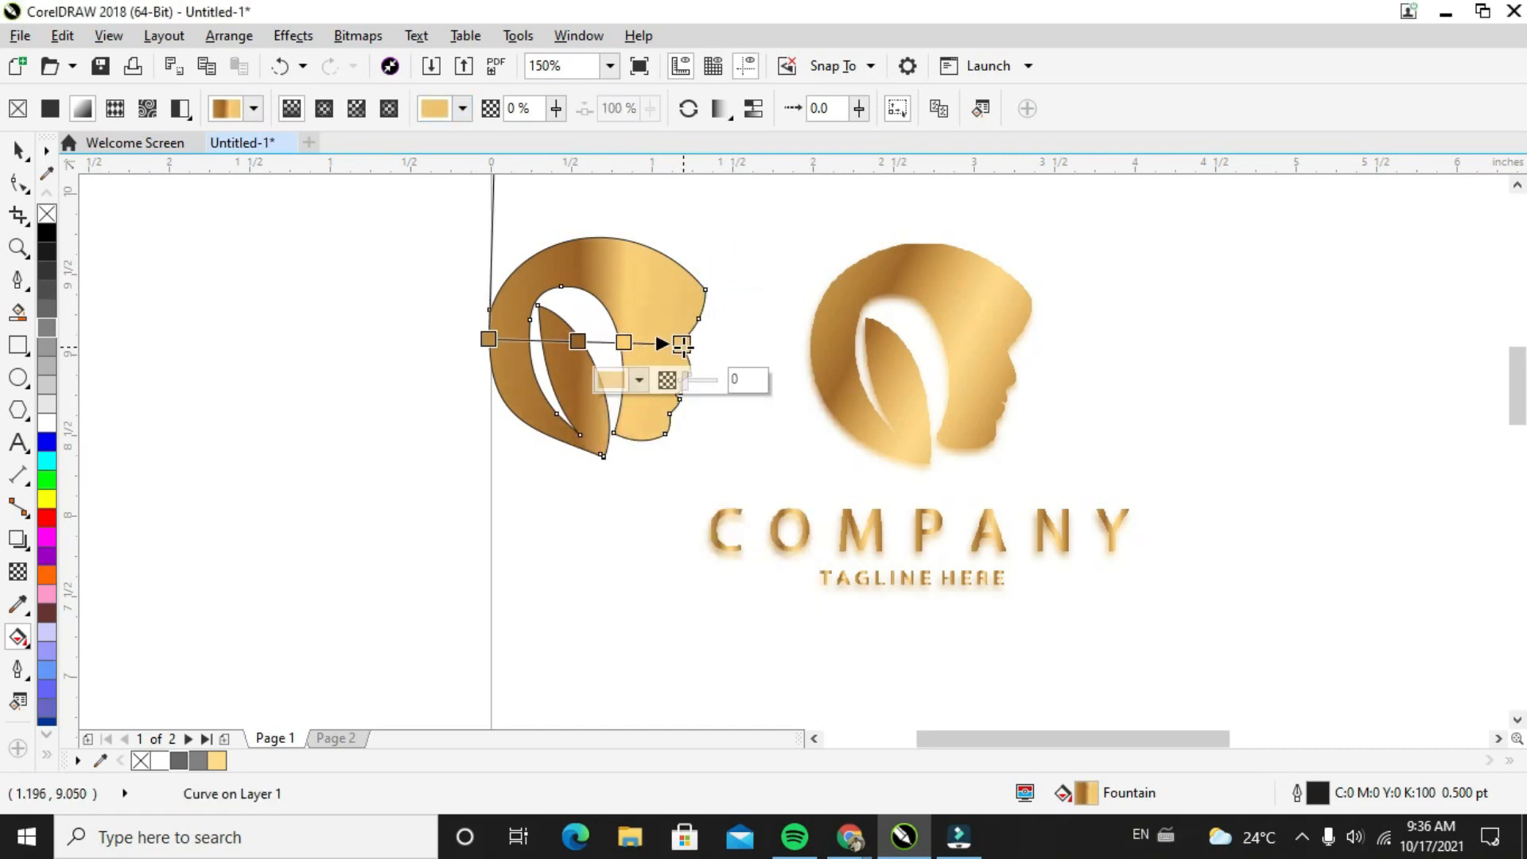
left_click(610, 380)
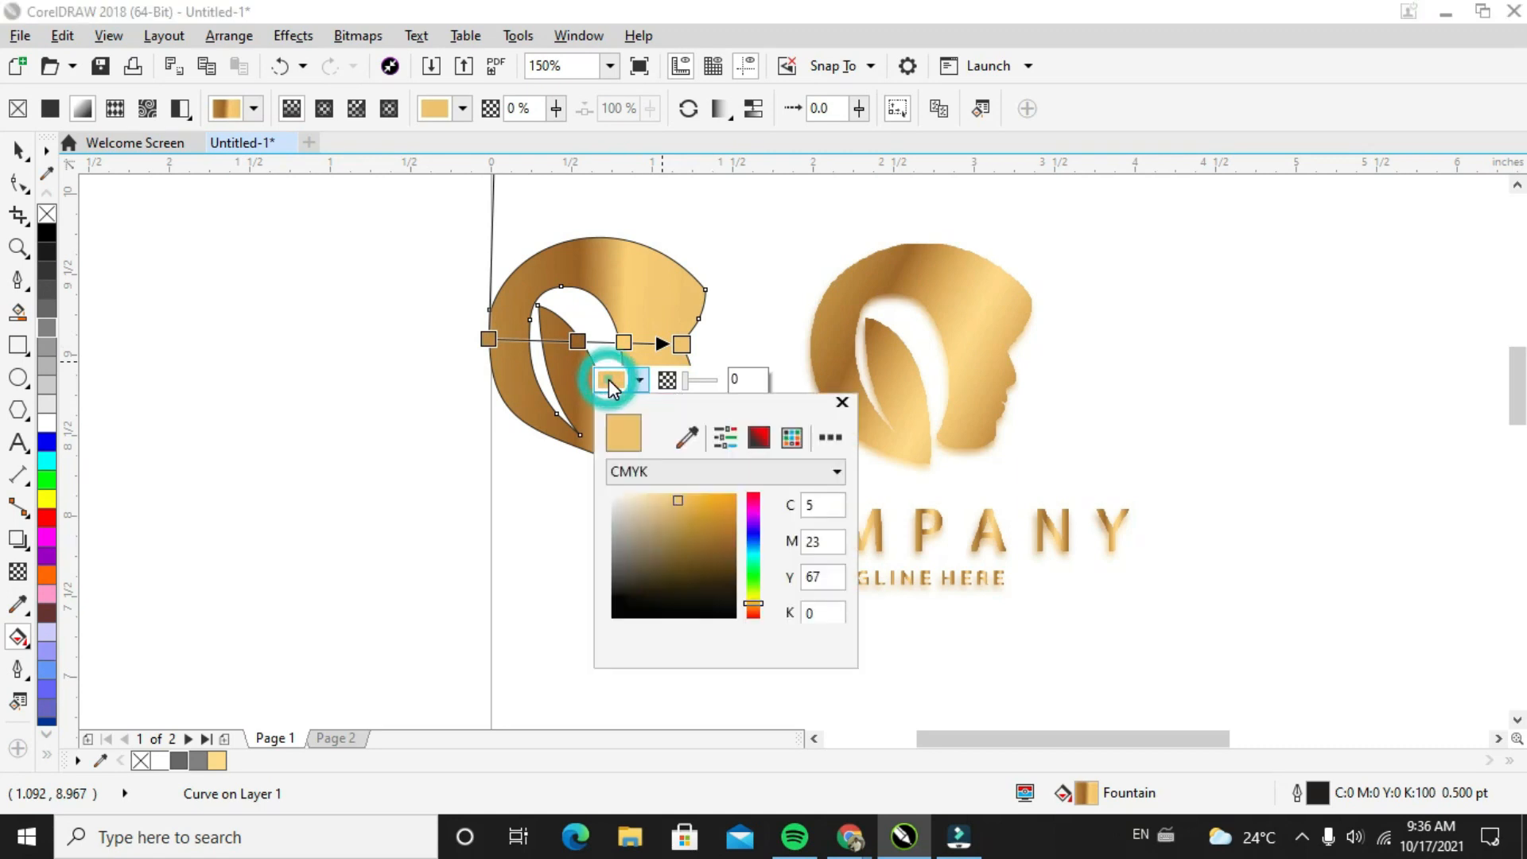
left_click(687, 437)
left_click(531, 382)
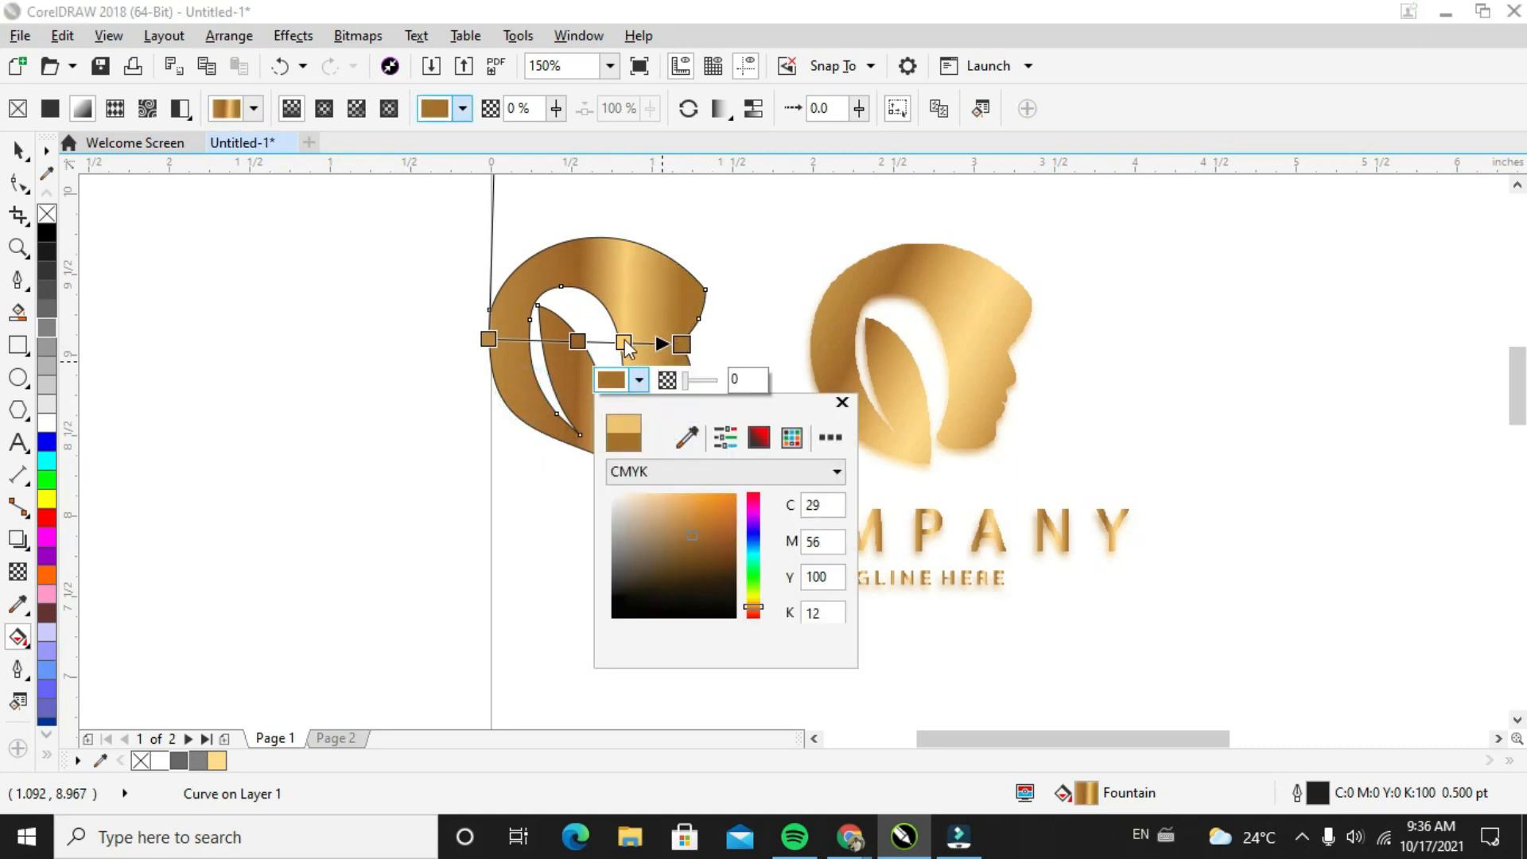
left_click(623, 342)
Lower the gradient's end node slightly on the face side and position the light gold node at 75% and the dark brown node at 46%
left_click(578, 341)
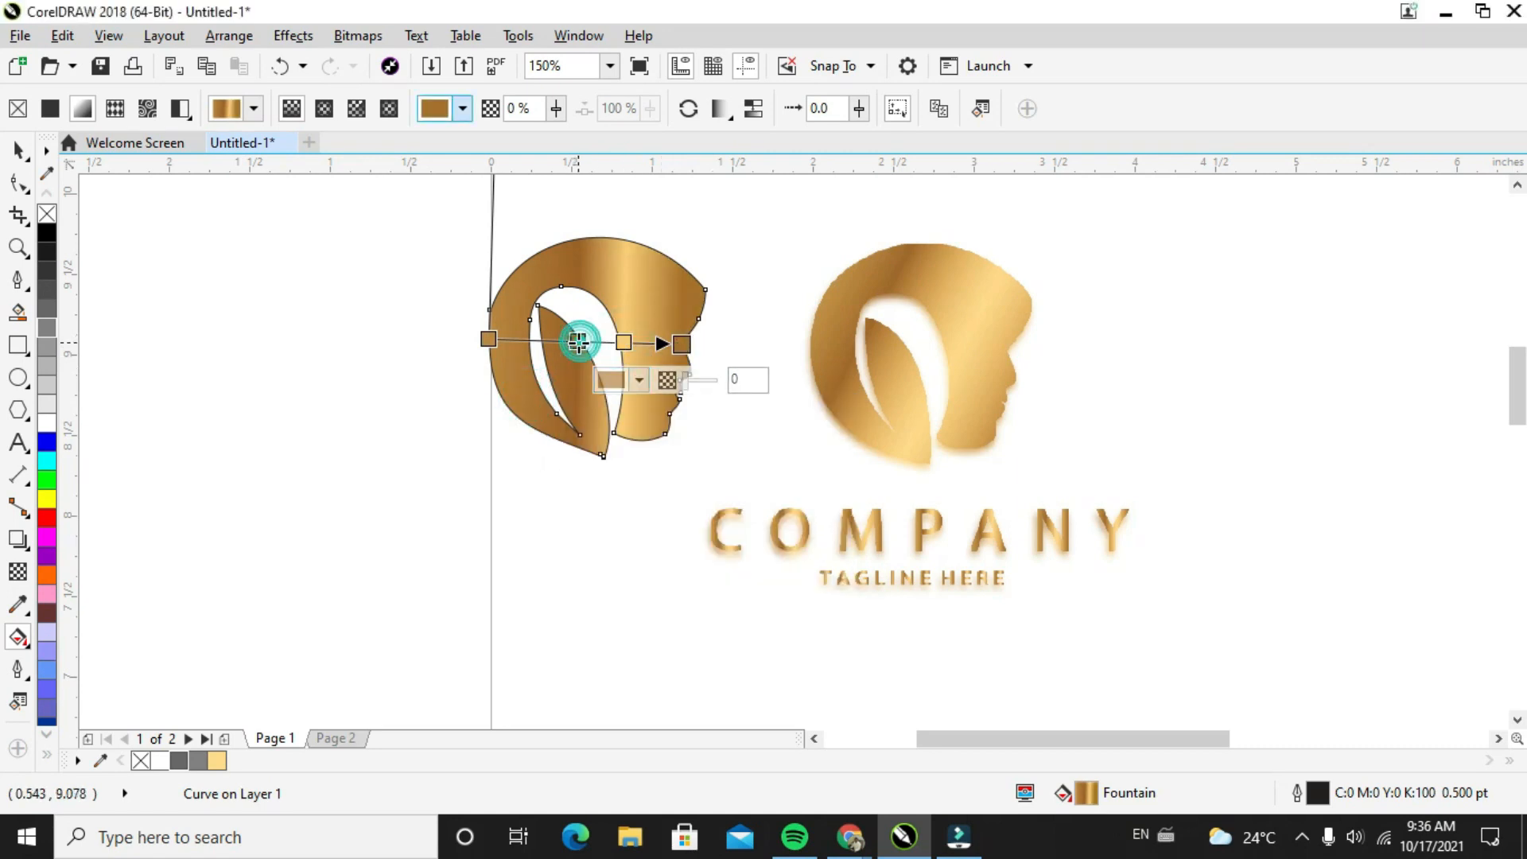
left_click(566, 342)
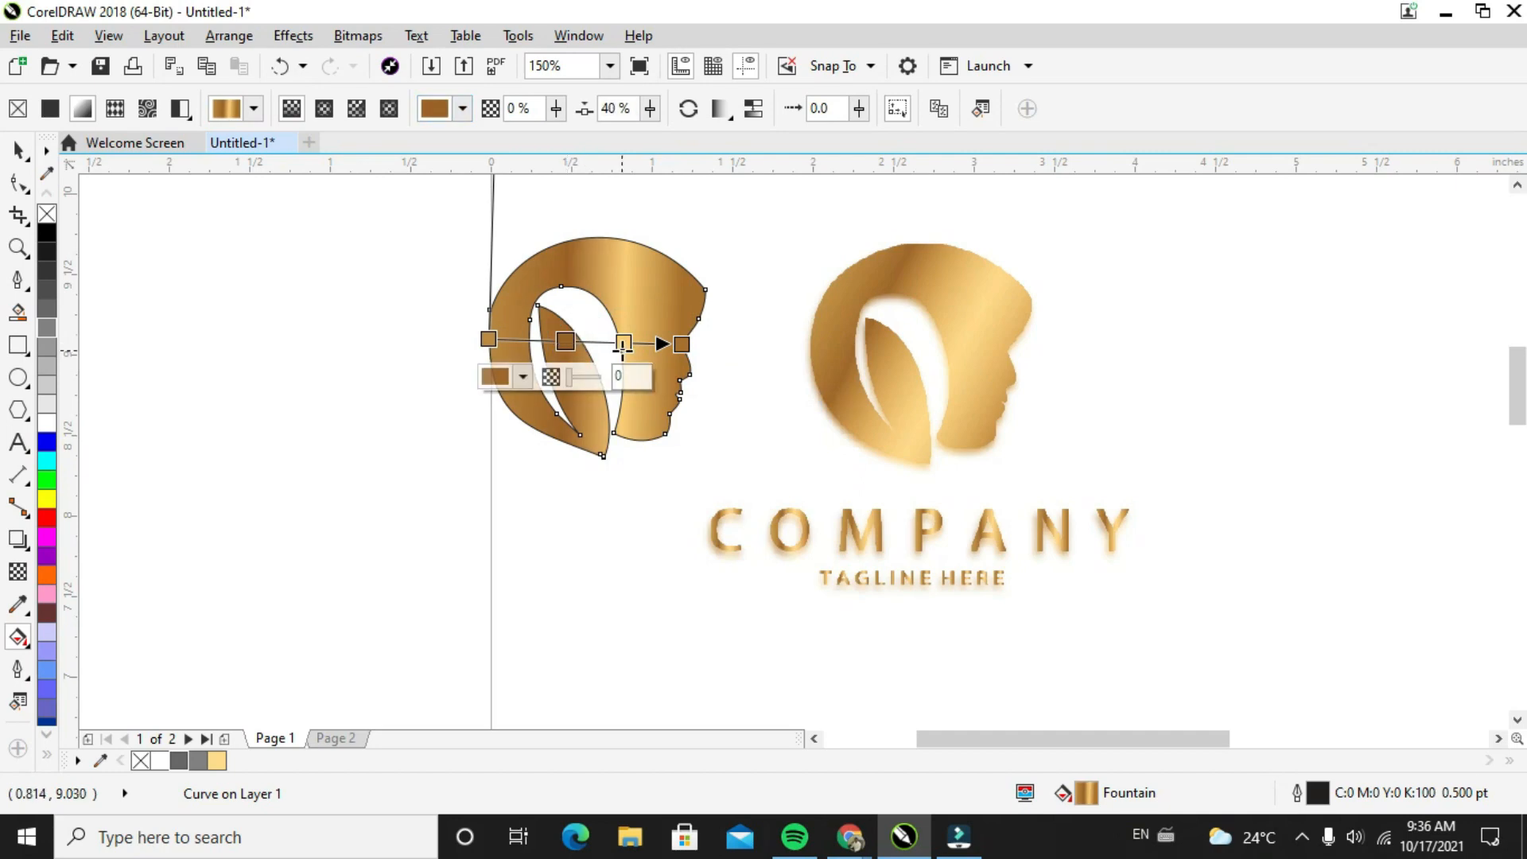
left_click(624, 343)
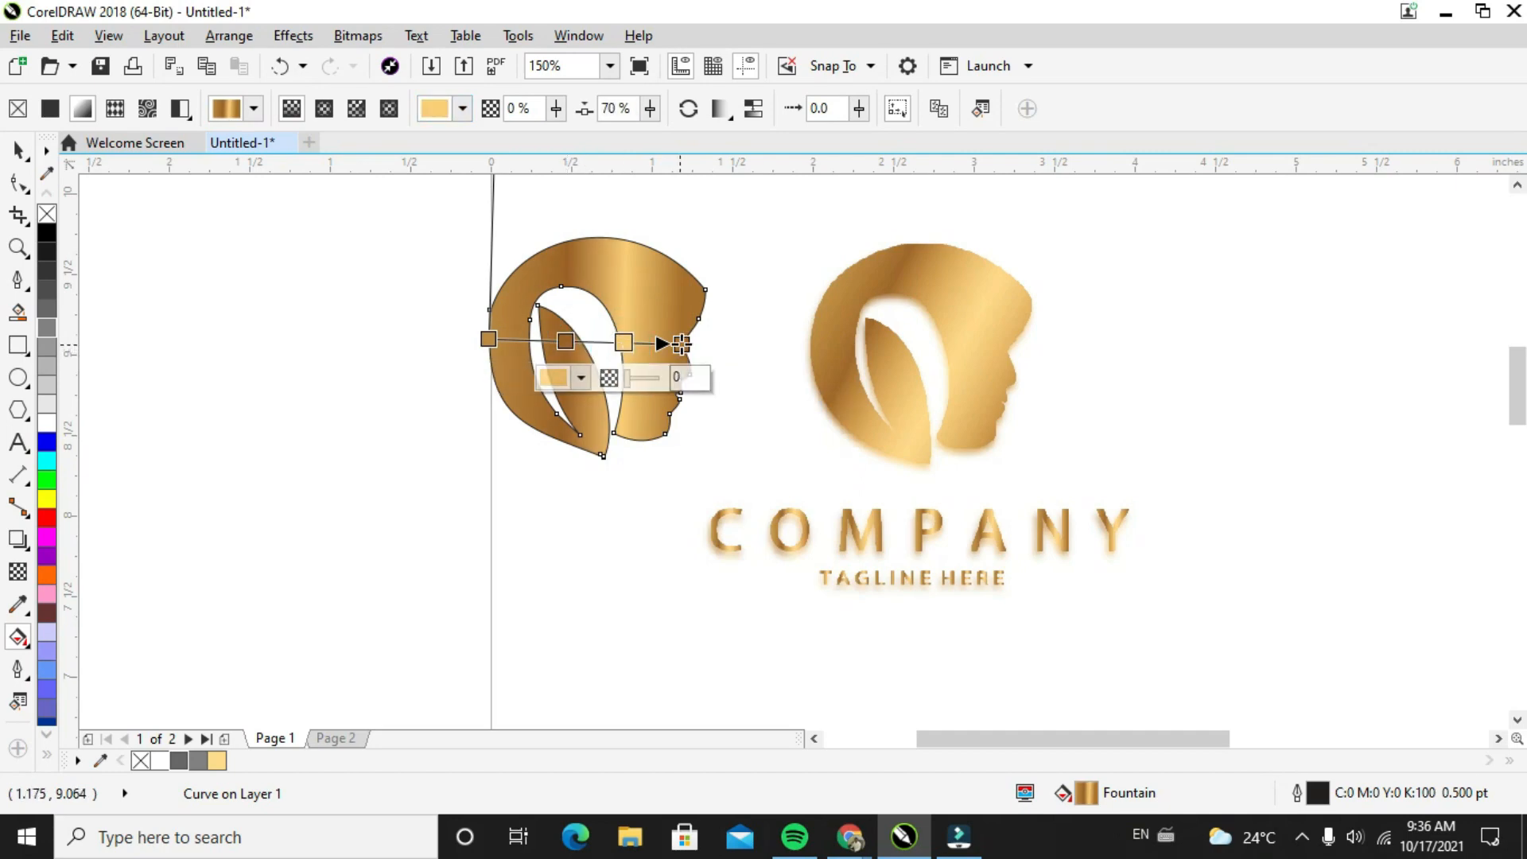
left_click_drag(681, 344, 636, 350)
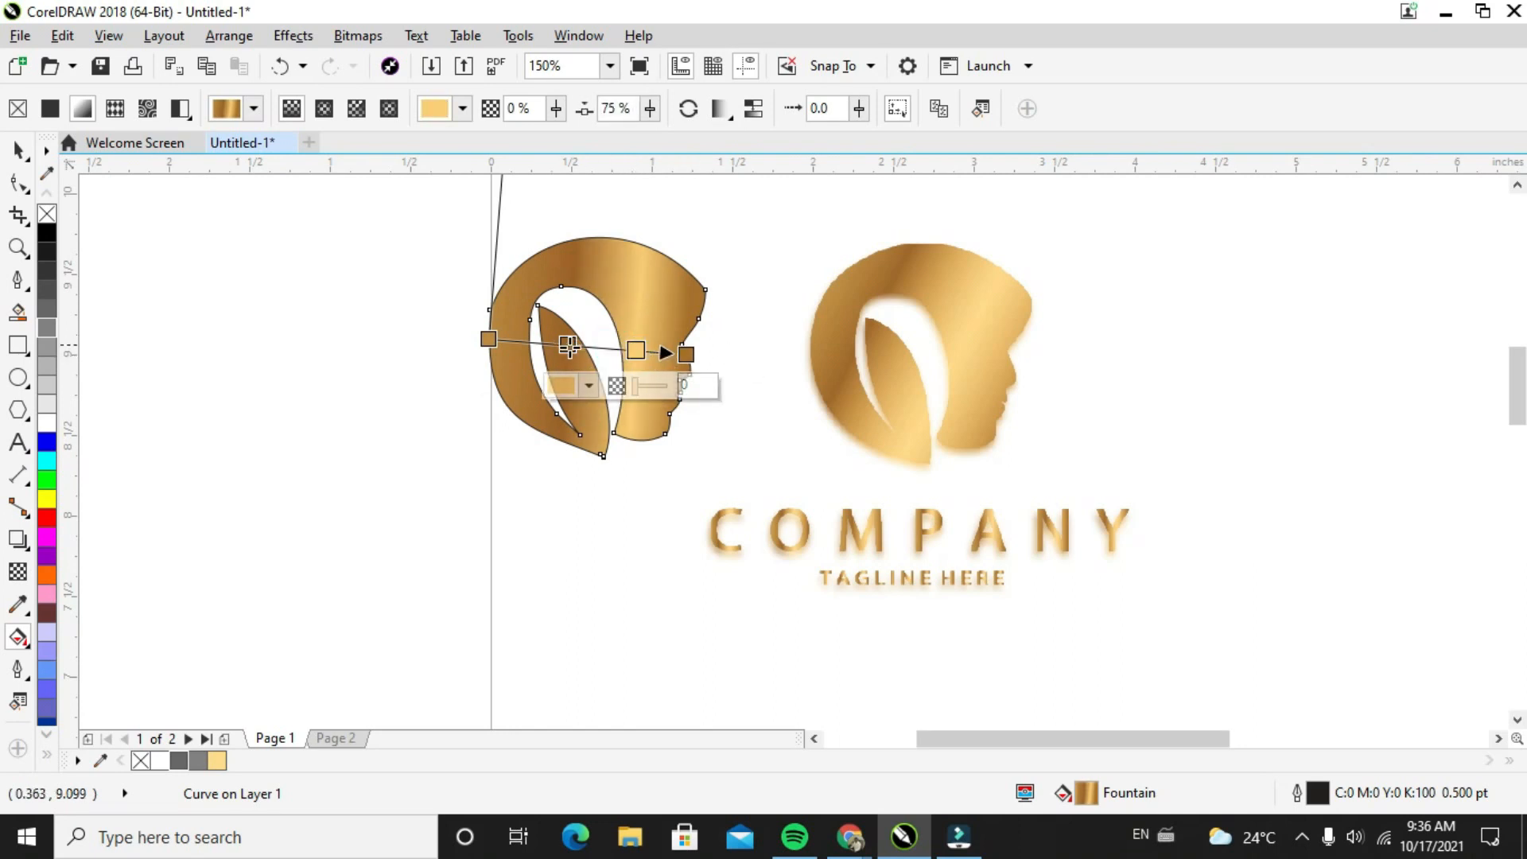
double_click(578, 347)
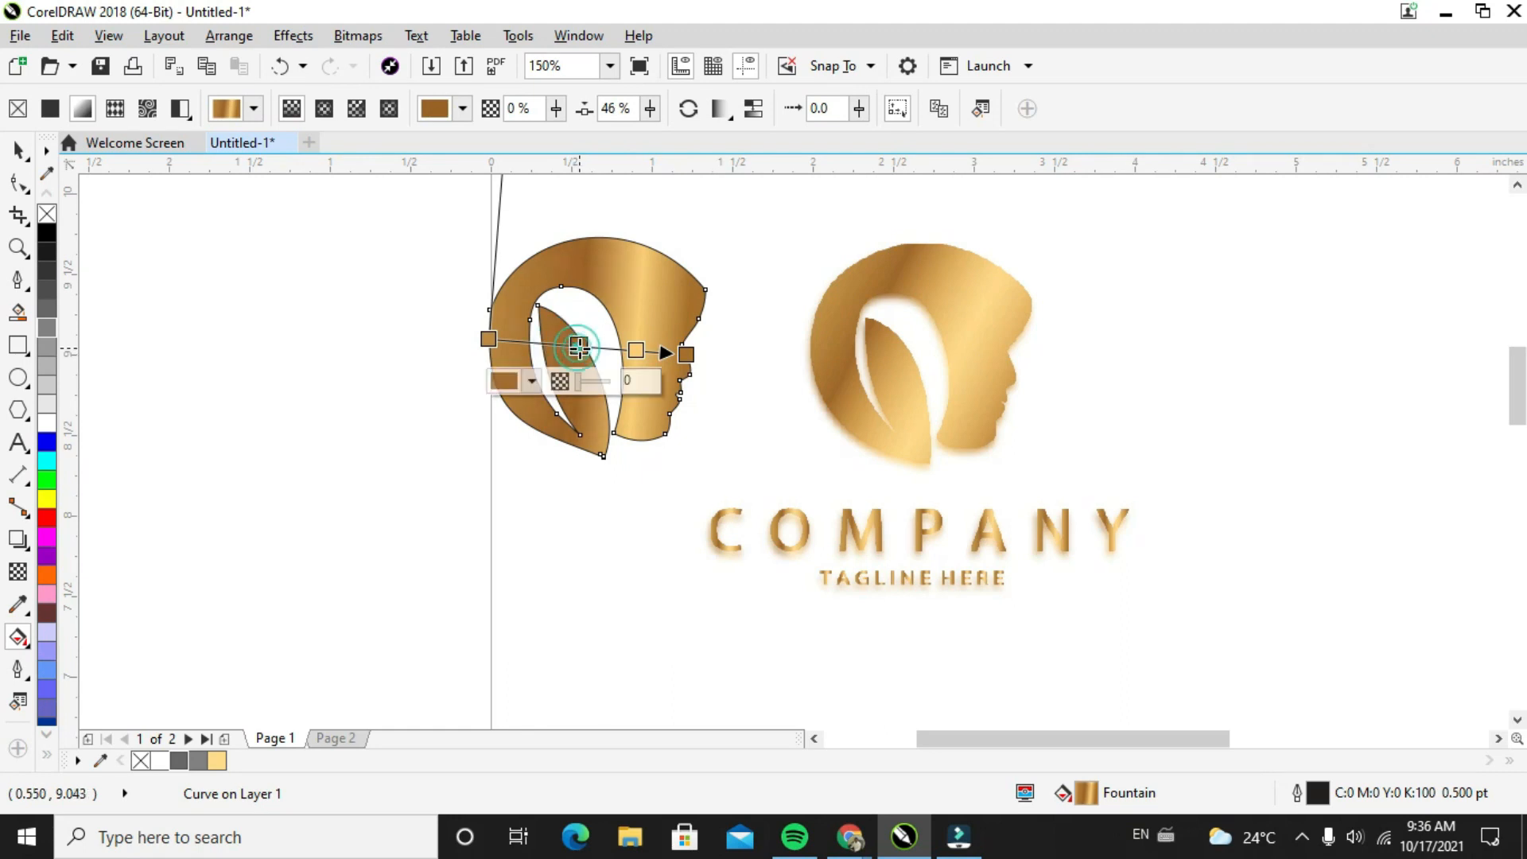